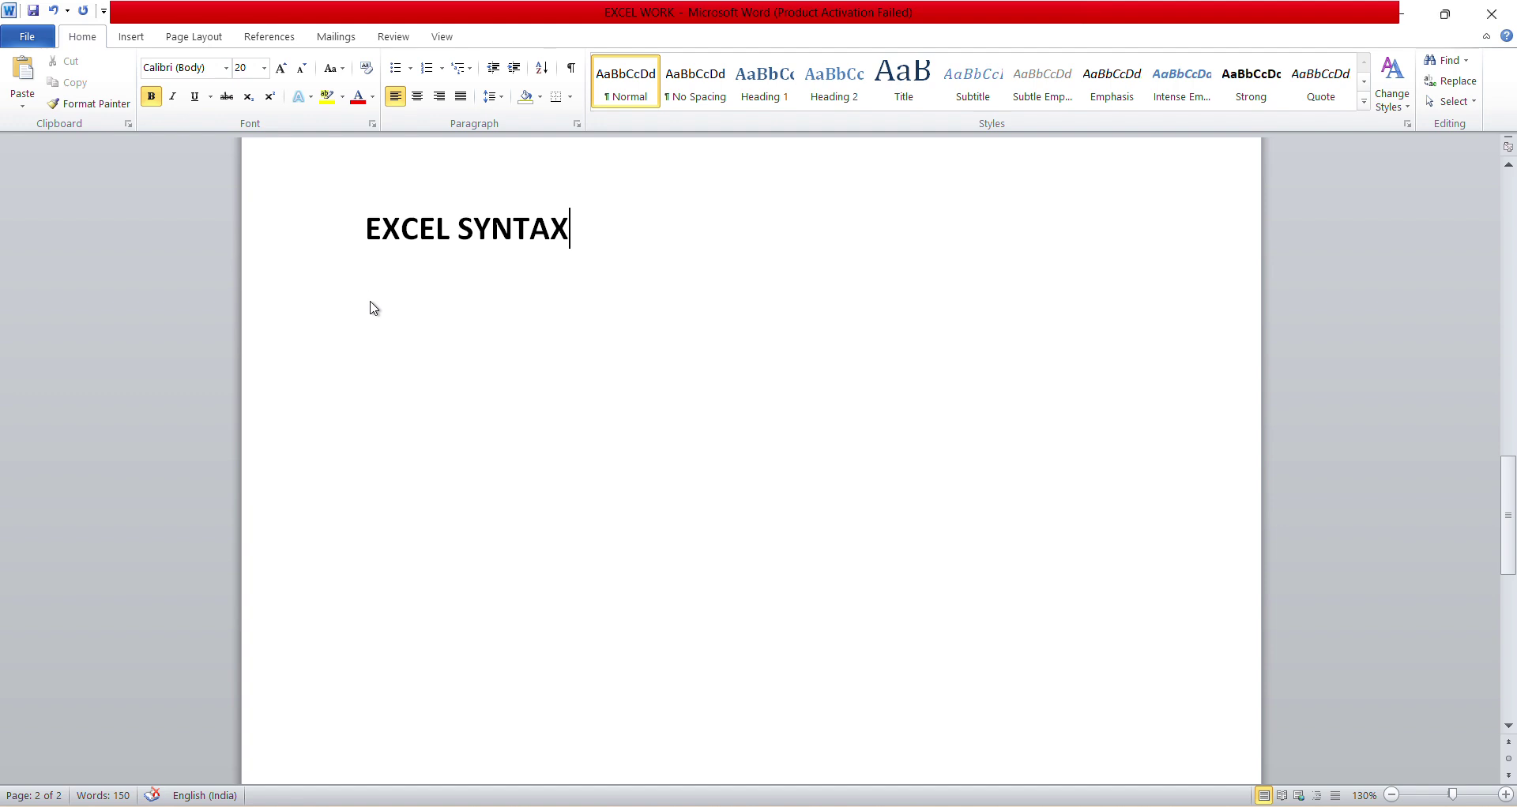
Step: Add the line "A FORMULA WHICH IS USED TO DO MATHEMATICALL CALUCATIONS." below the EXCEL SYNTAX heading
key("Return")
type("A FORMULA WHICH")
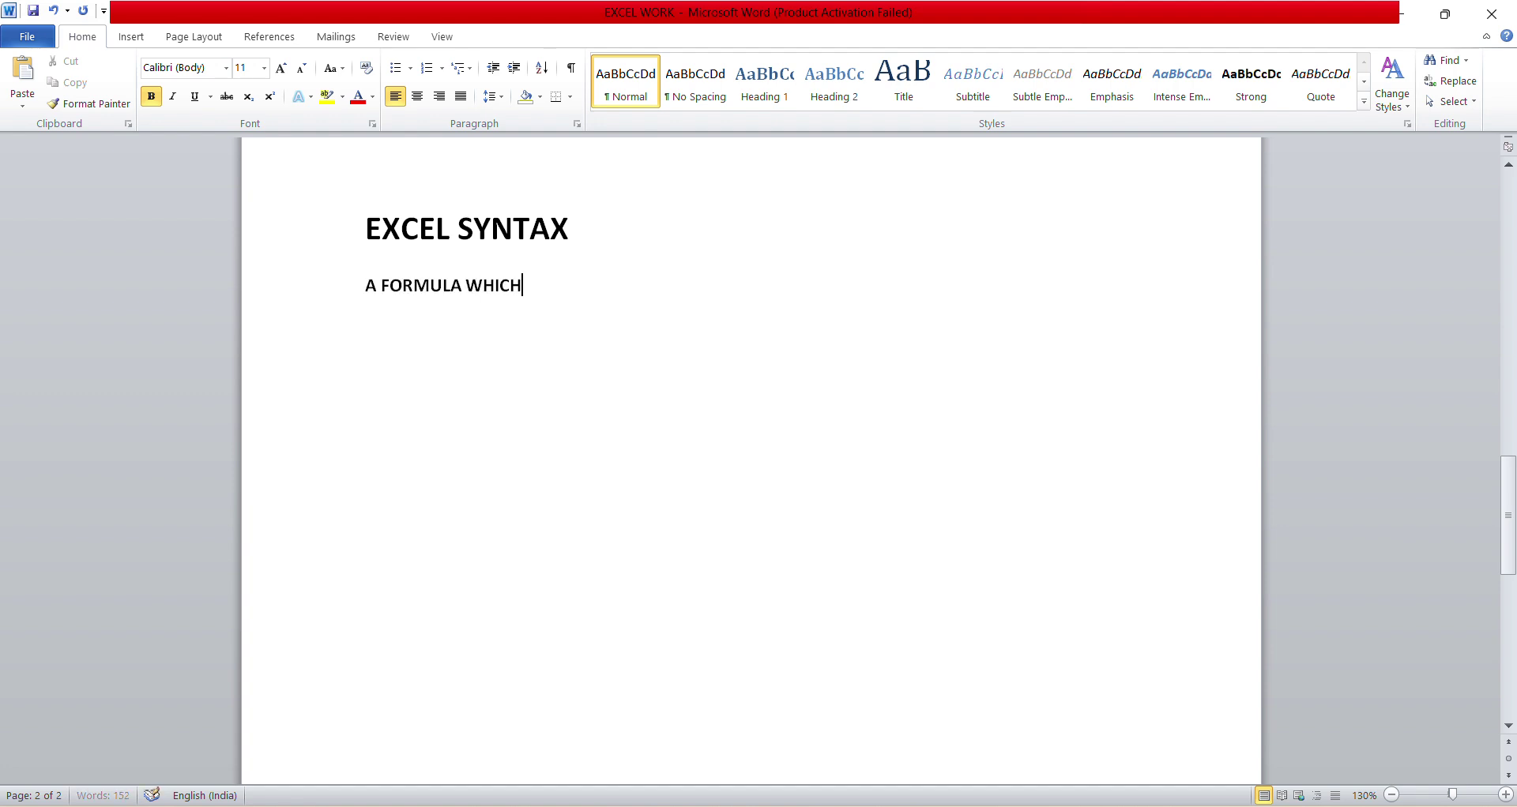
type(" IS USED TO DO M")
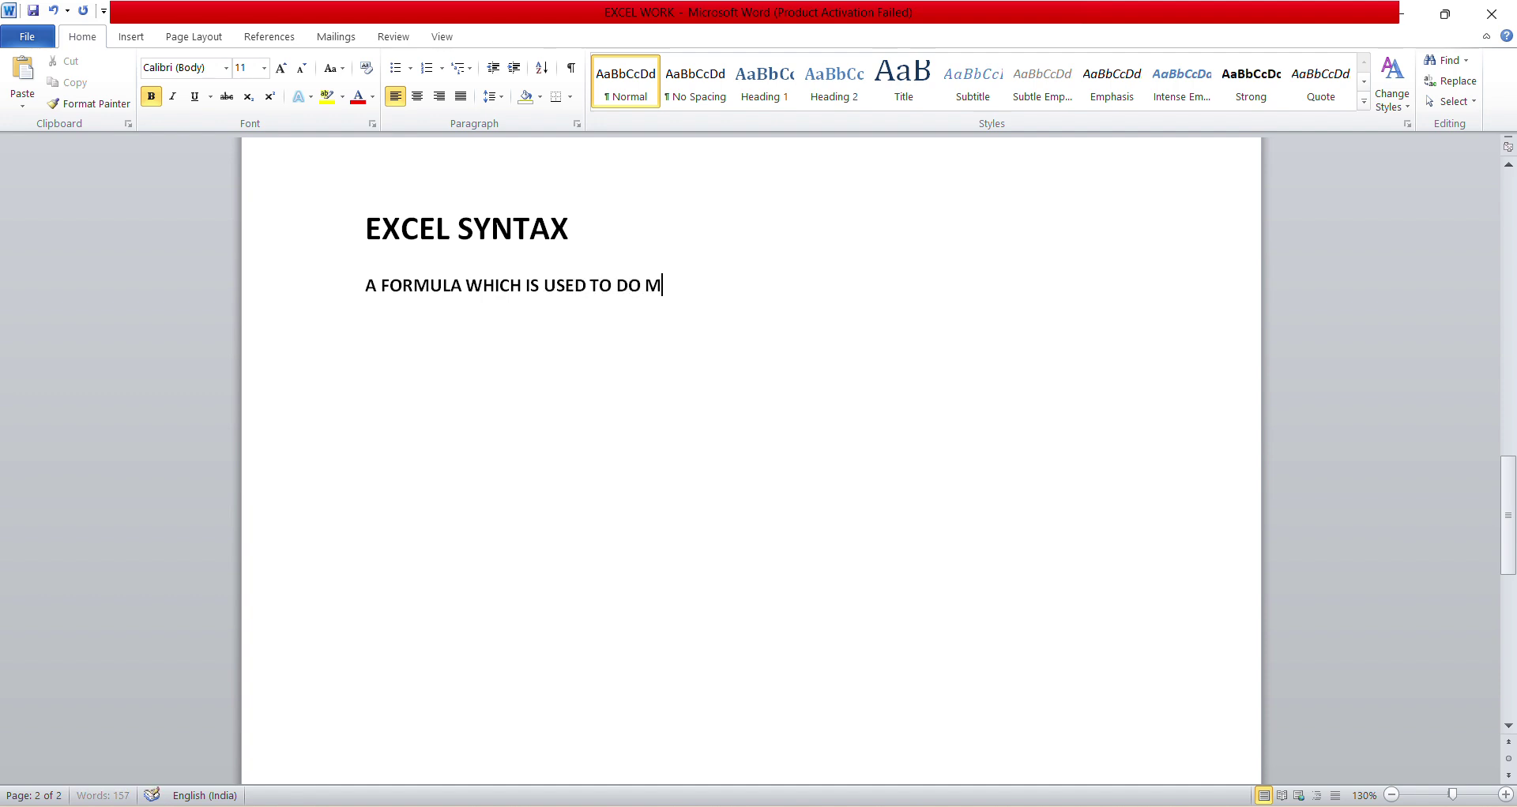
type("ATHEMATICALL CALUCA")
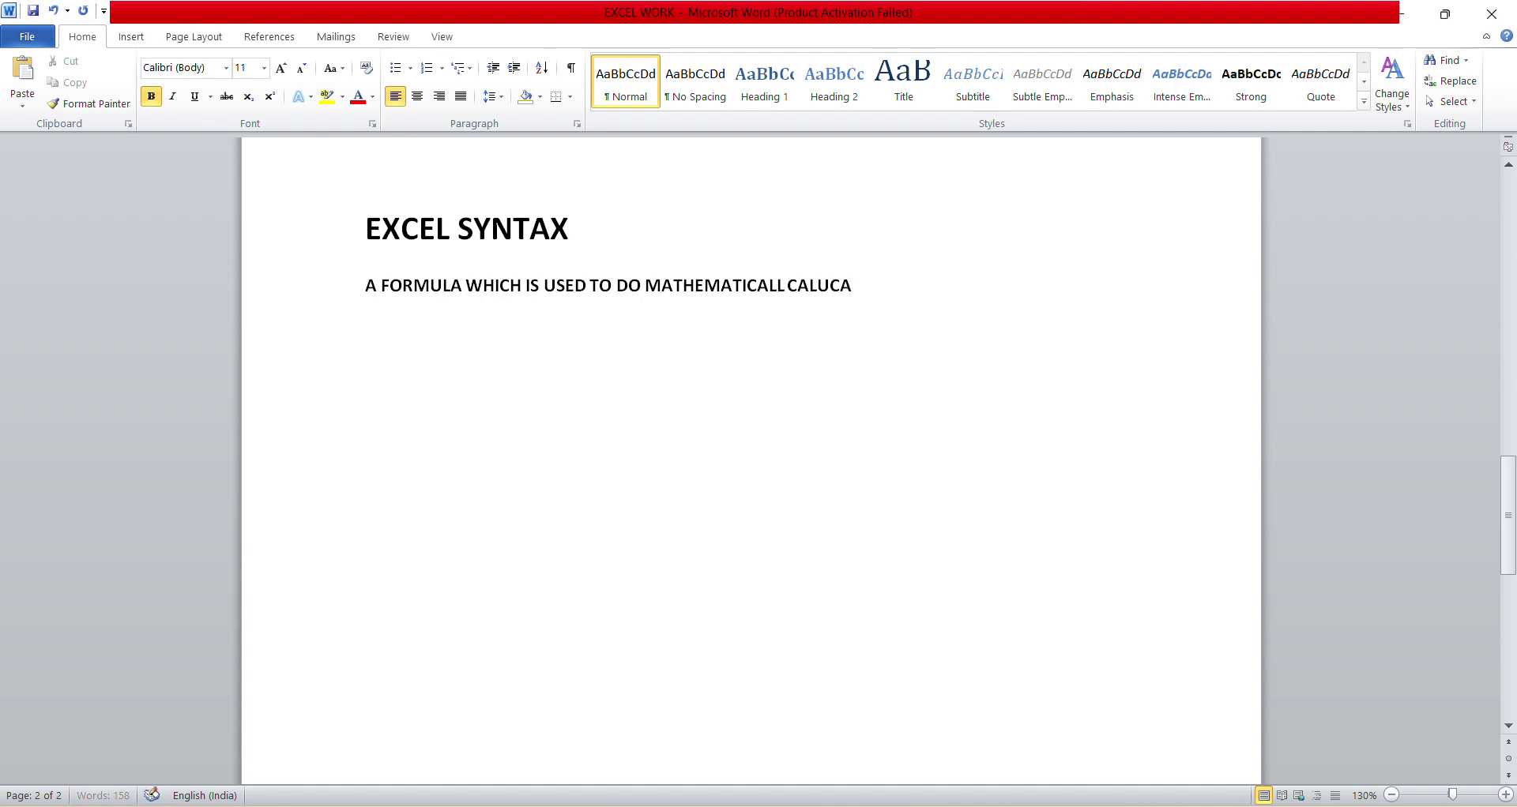
type("TIONS")
Step: Add a second line below it reading "FORMULA ALWAYS STARTS WITH THE EQUAL SIGN (=)"
key("Return")
type("FORMAUL")
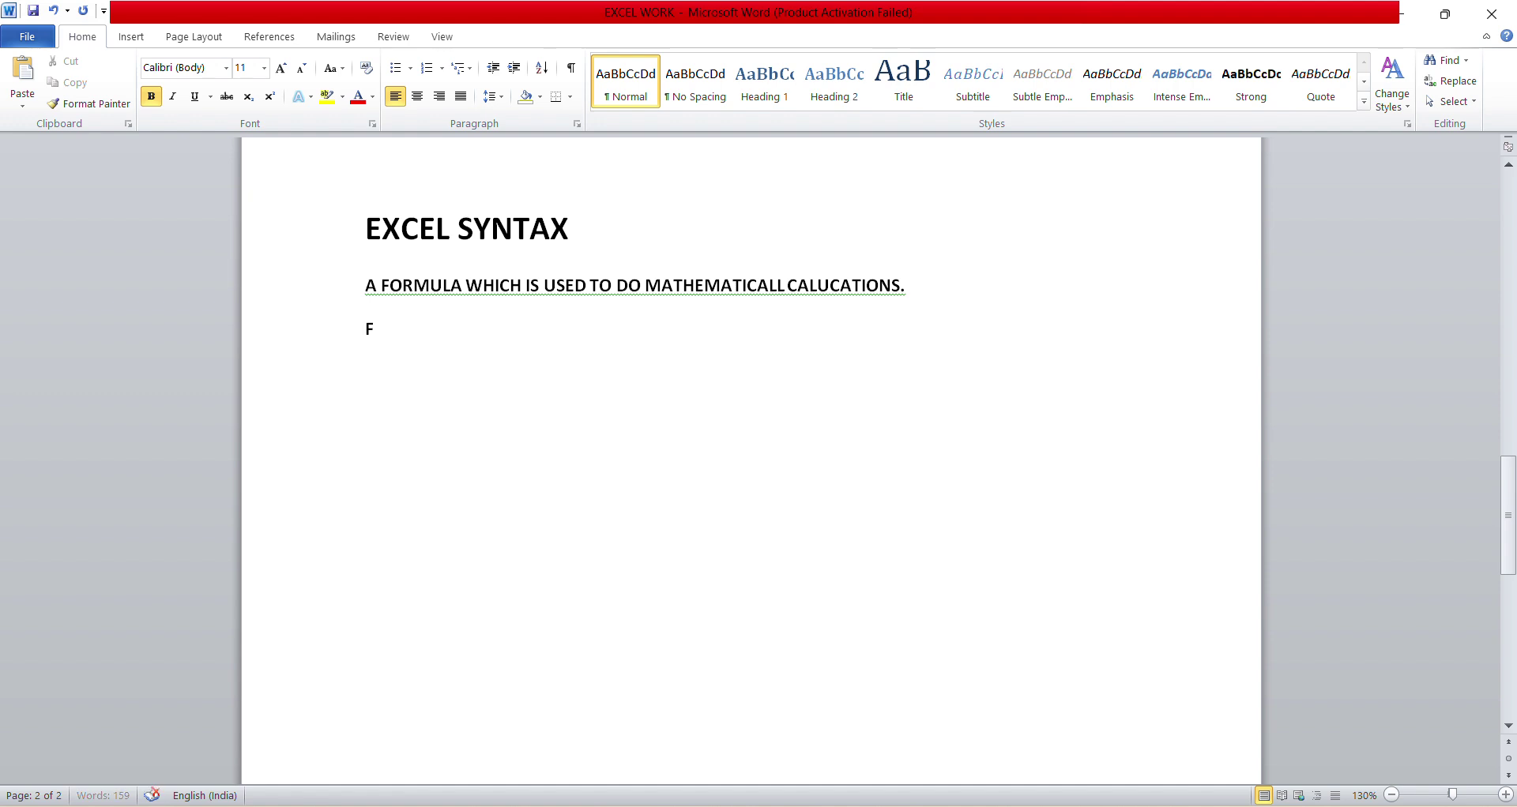
key("BackSpace")
key("BackSpace")
key("BackSpace")
type("ULA ALWAY")
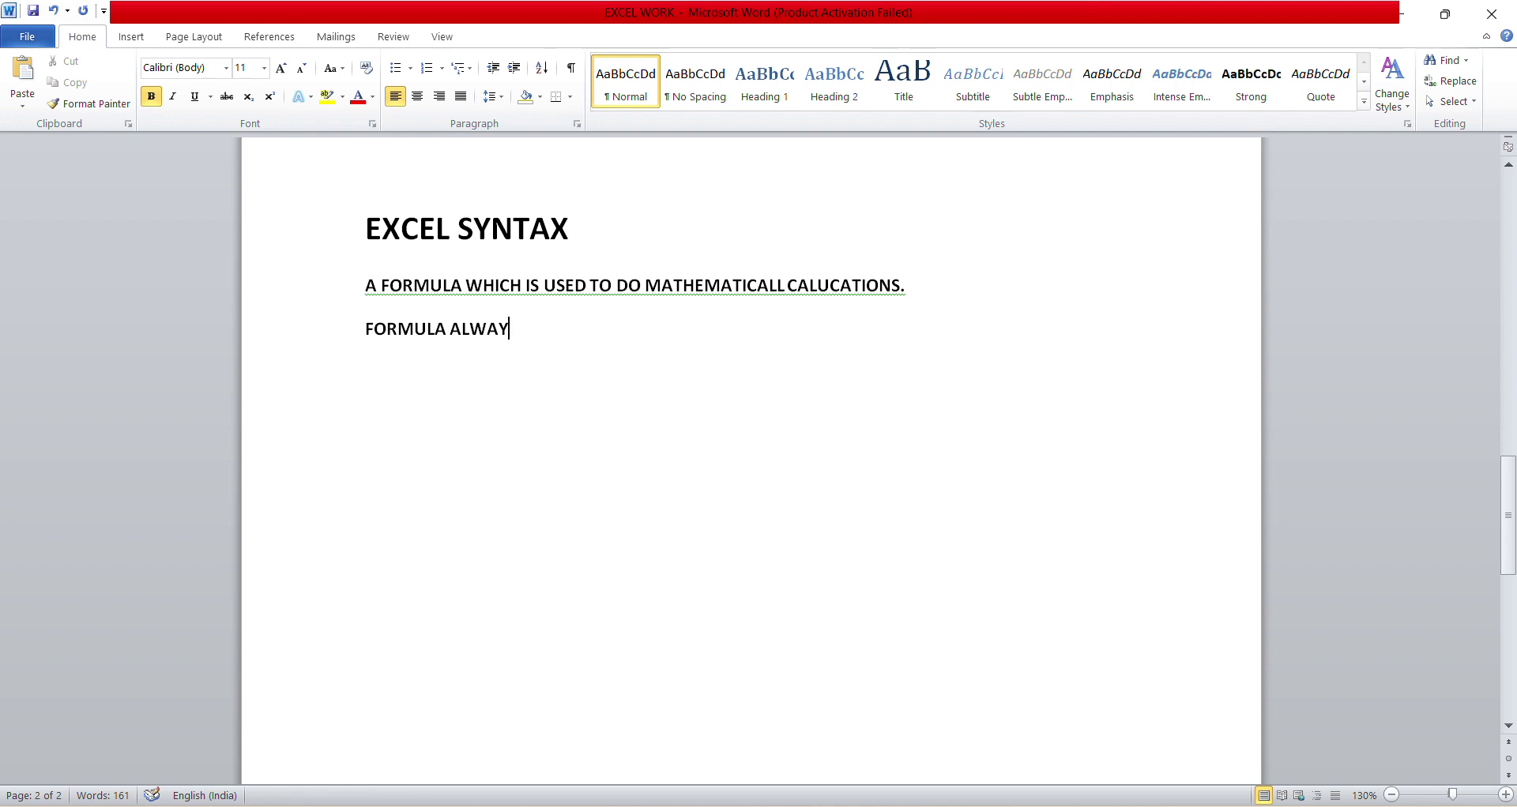
type("S STARTS WITH THE EQUA")
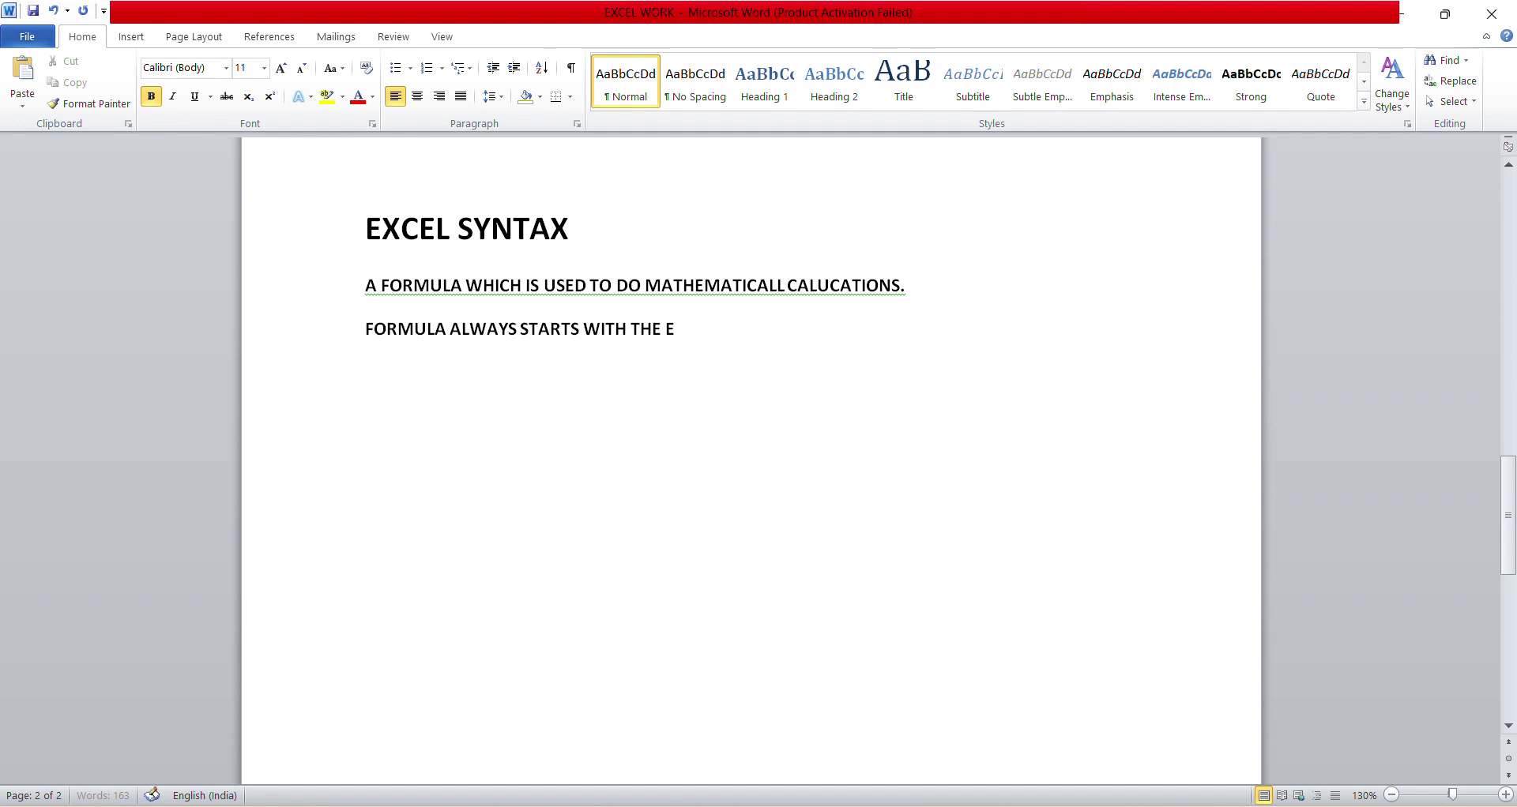
key("BackSpace")
key("BackSpace")
key("BackSpace")
type("QUAL SIGN (")
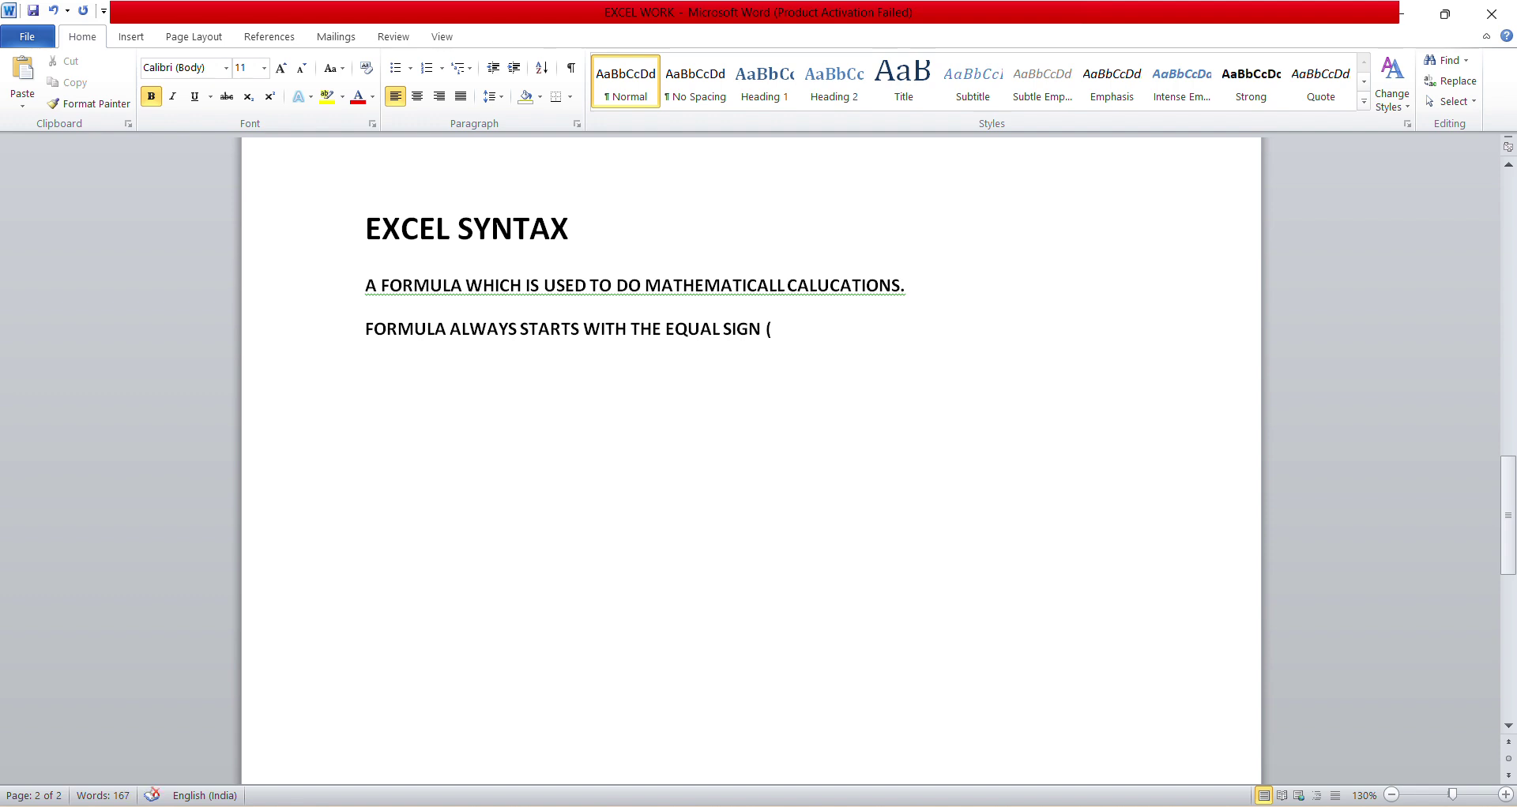
type("=)")
Step: Remove the bold formatting from both lines of text below the EXCEL SYNTAX heading
left_click_drag(366, 336, 794, 336)
left_click(802, 334)
left_click_drag(365, 328, 748, 360)
left_click(758, 336)
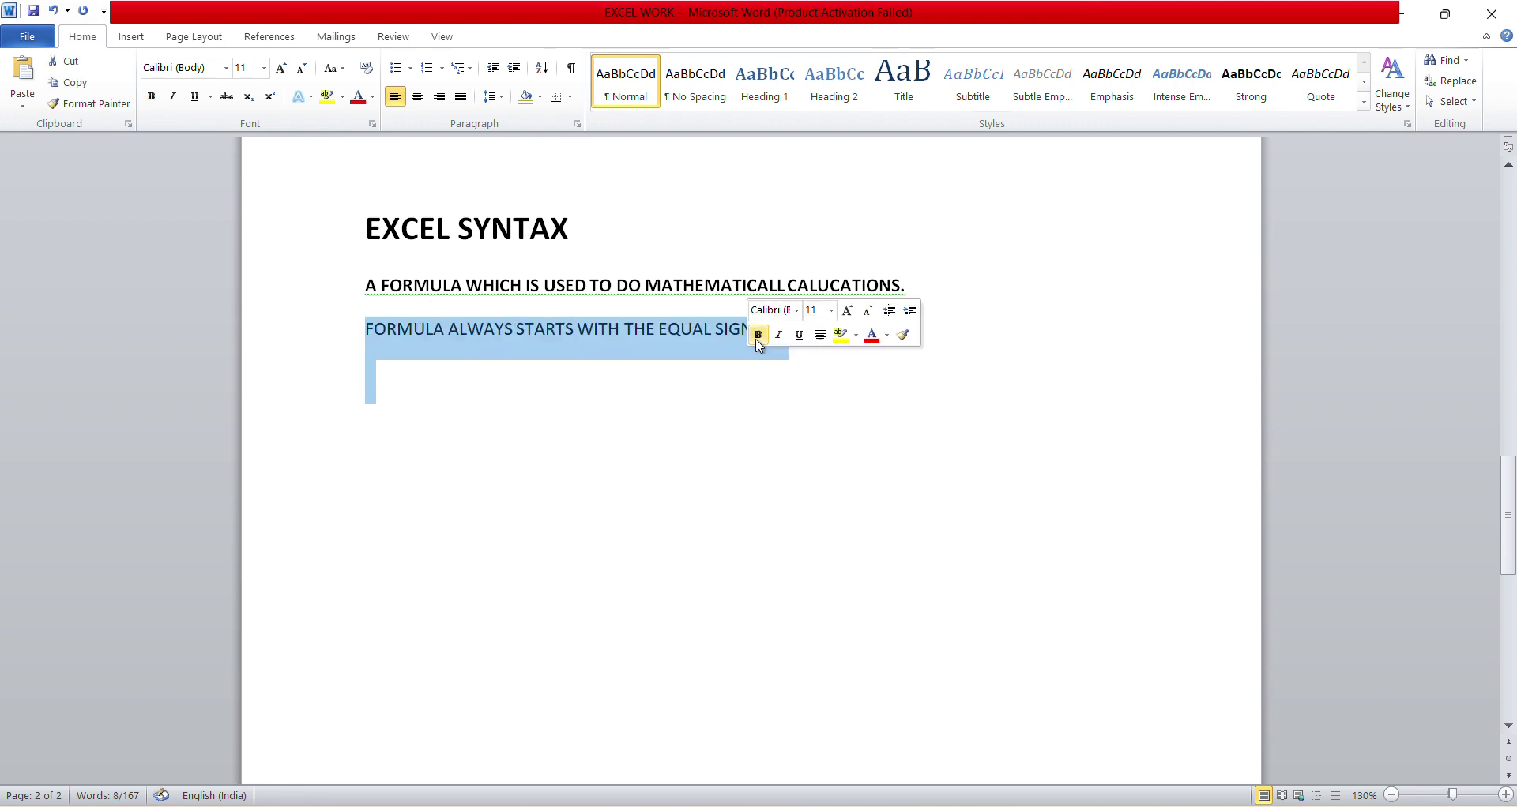
left_click(751, 358)
left_click_drag(365, 285, 942, 305)
left_click(954, 272)
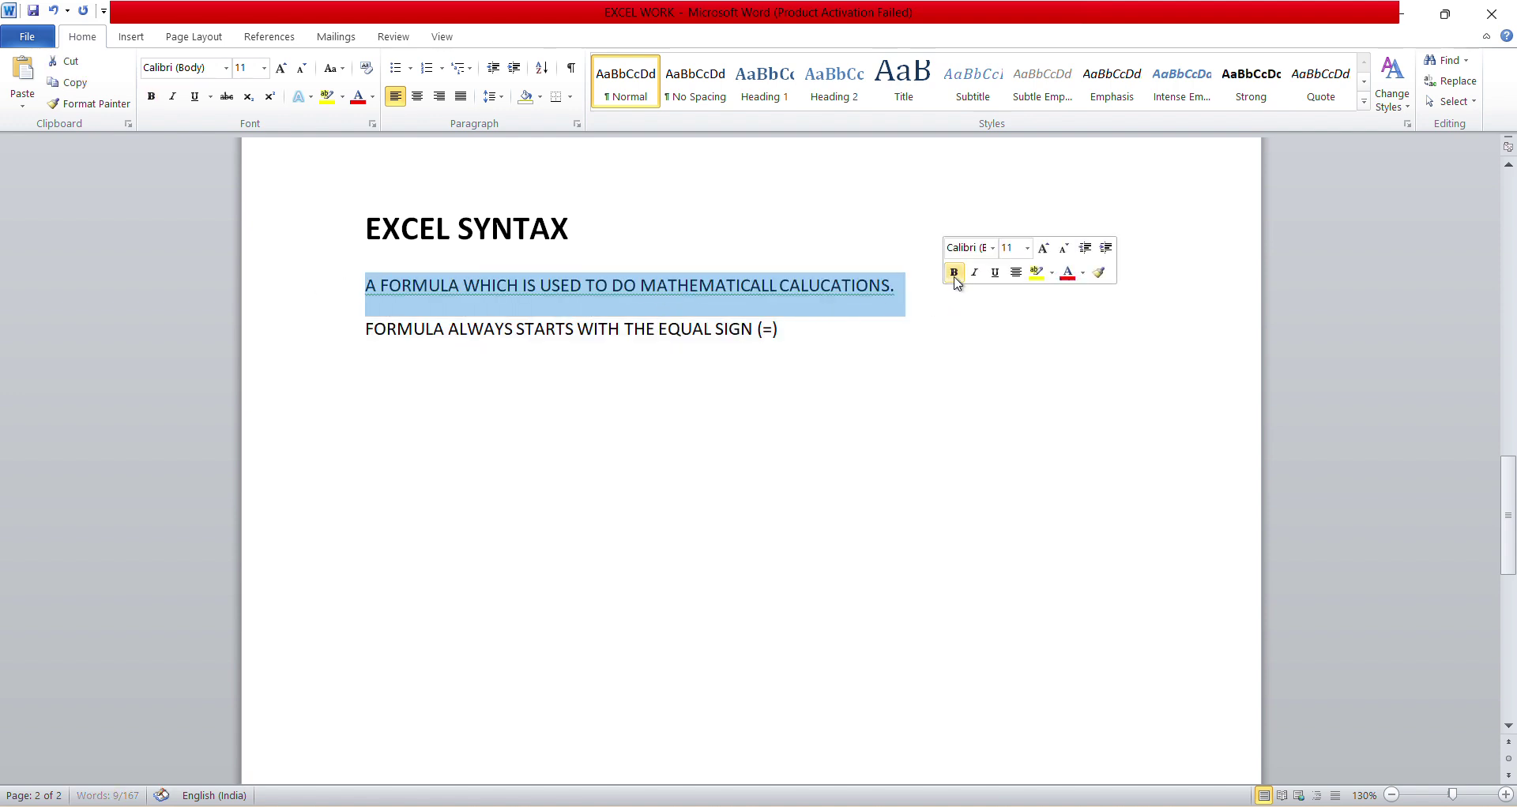
left_click(915, 296)
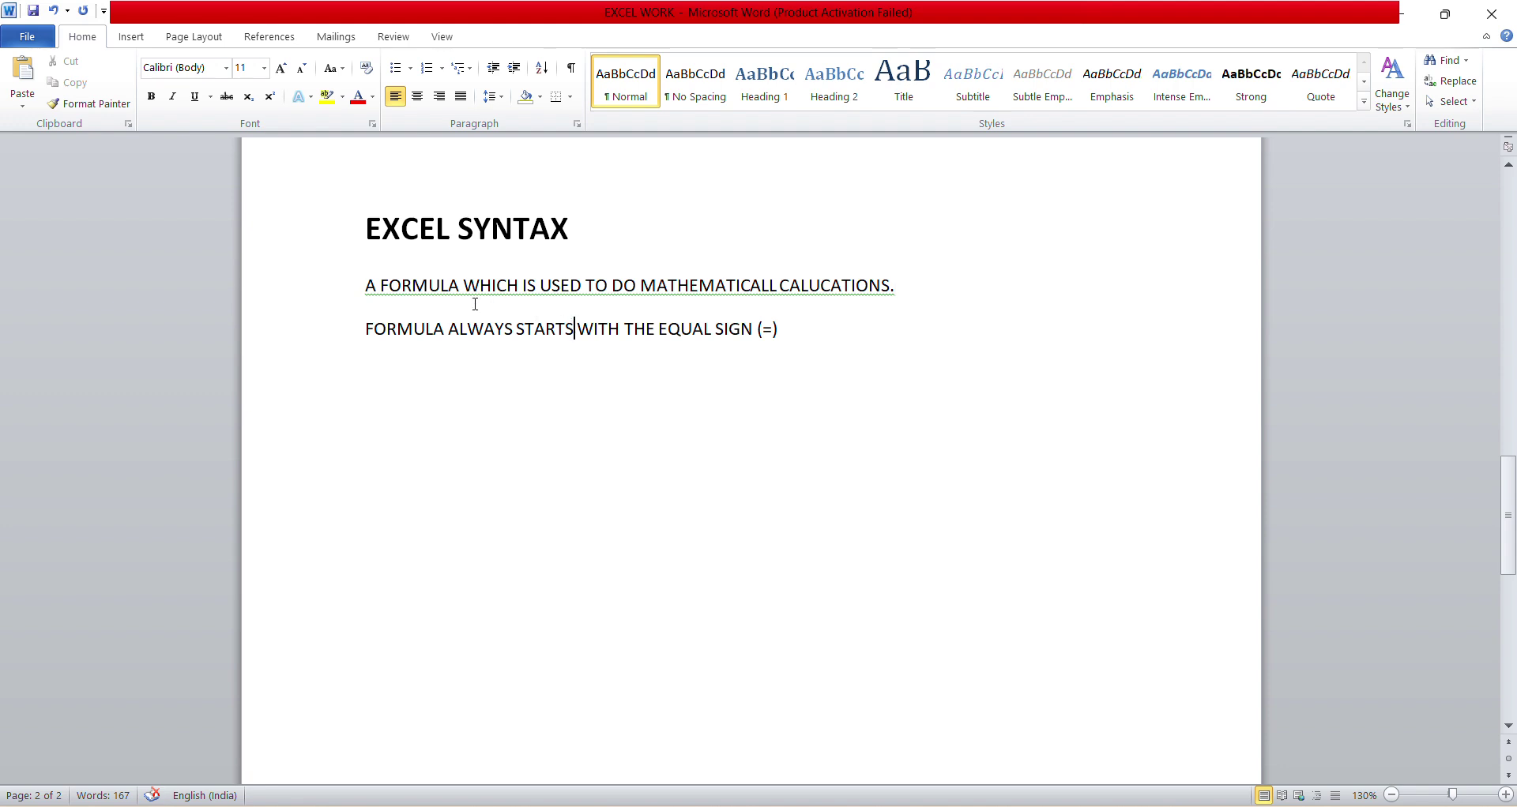
Step: Read through the two statements on what a formula does and which sign it starts with
left_click(344, 294)
left_click(657, 294)
left_click_drag(589, 289, 874, 292)
left_click(872, 291)
left_click_drag(368, 326, 790, 340)
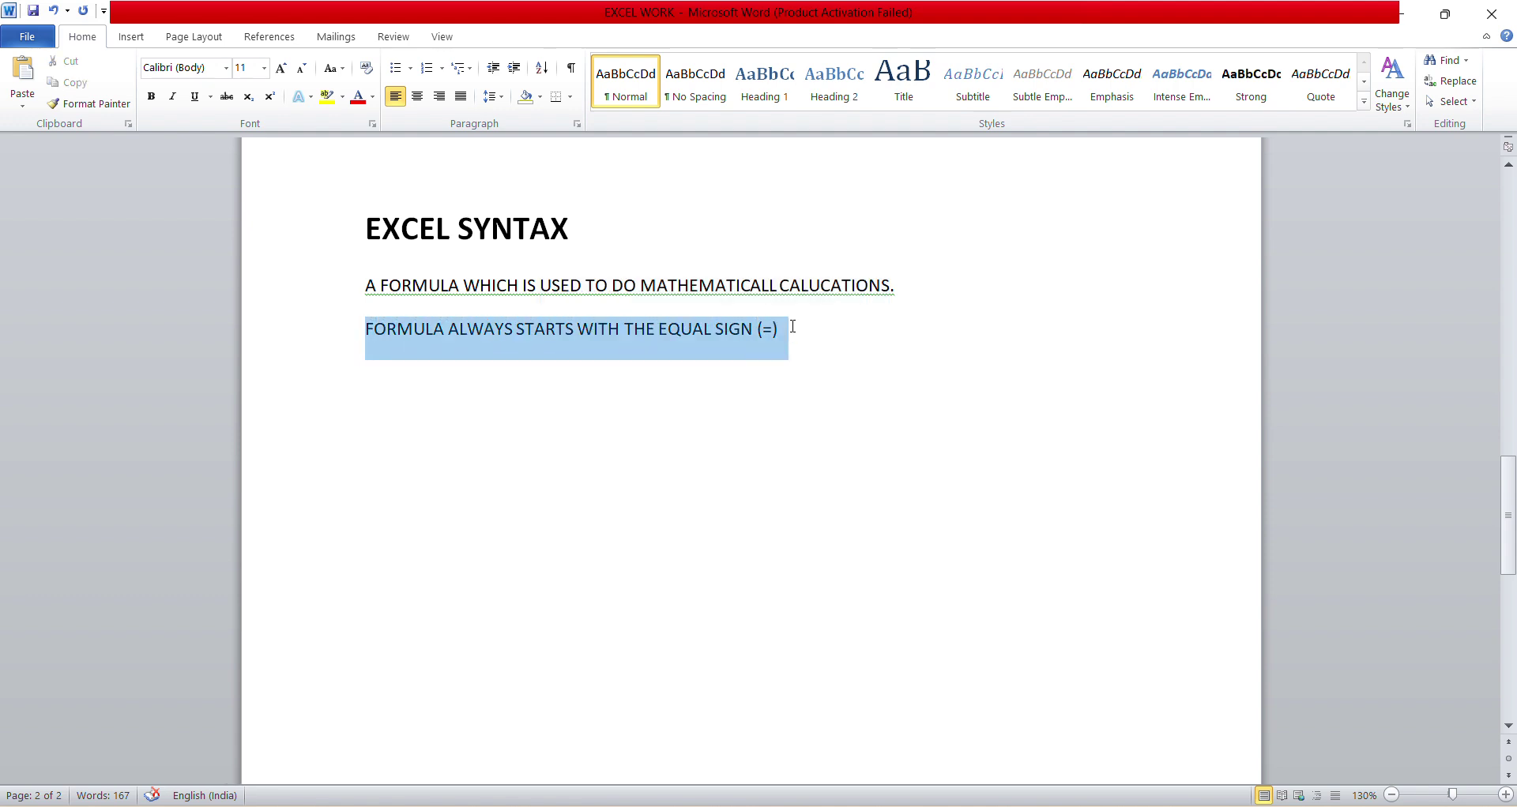
left_click(402, 331)
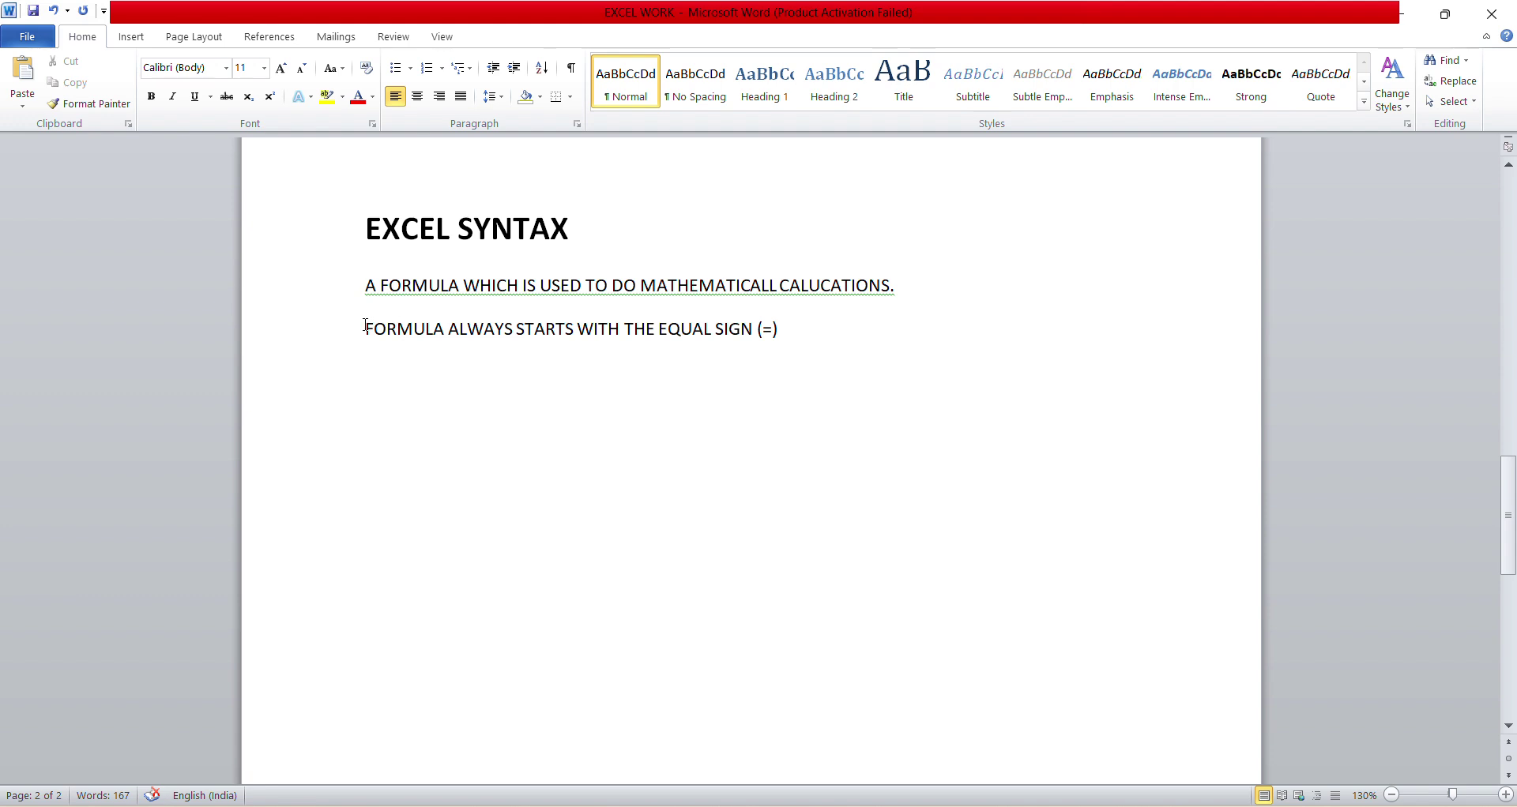
left_click_drag(365, 326, 806, 332)
left_click(806, 332)
left_click_drag(366, 330, 779, 332)
left_click(779, 331)
Step: Switch to Excel by opening the WORK workbook from the desktop
key("super+d")
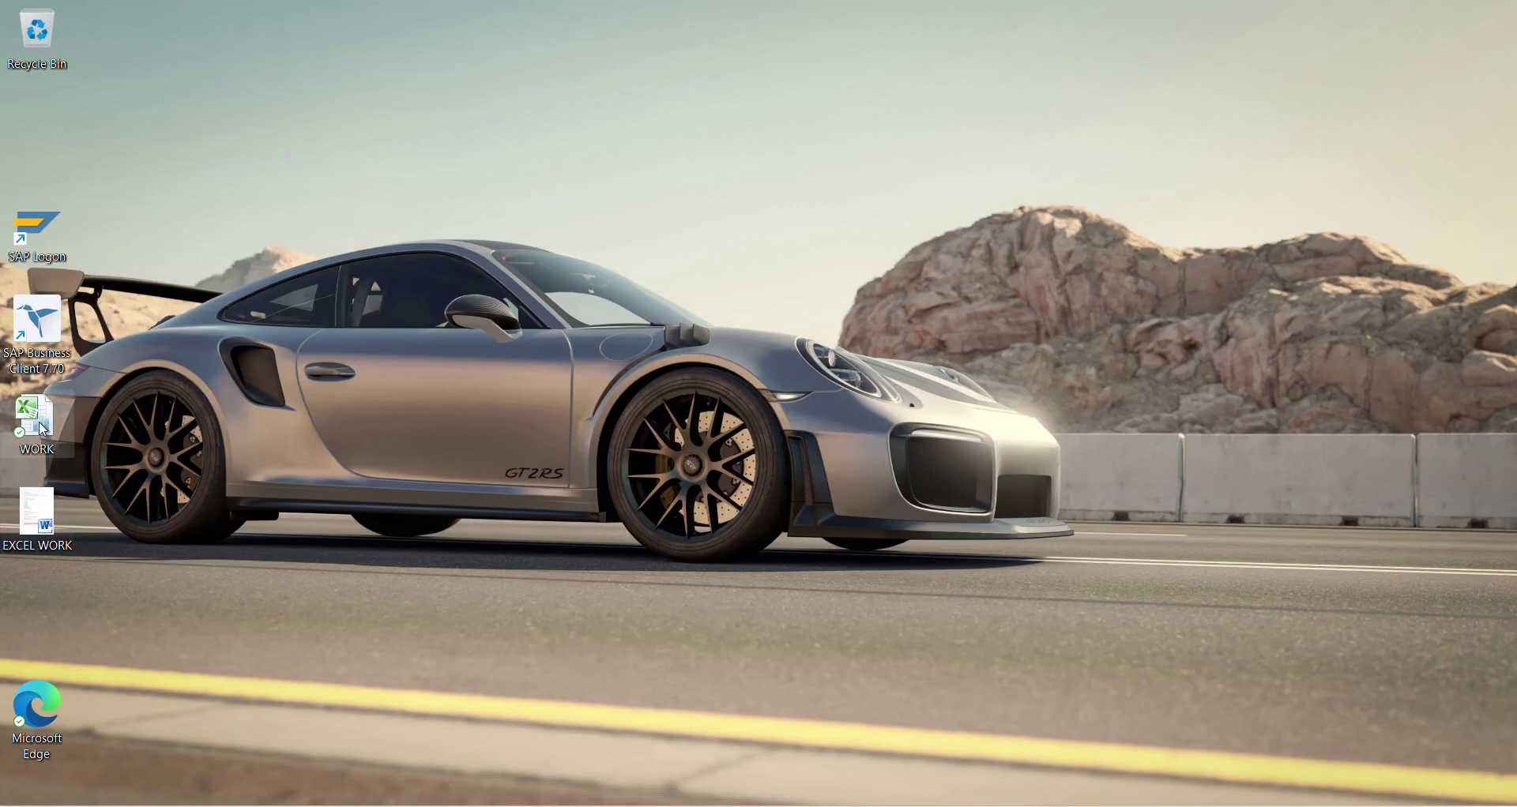
double_click(40, 426)
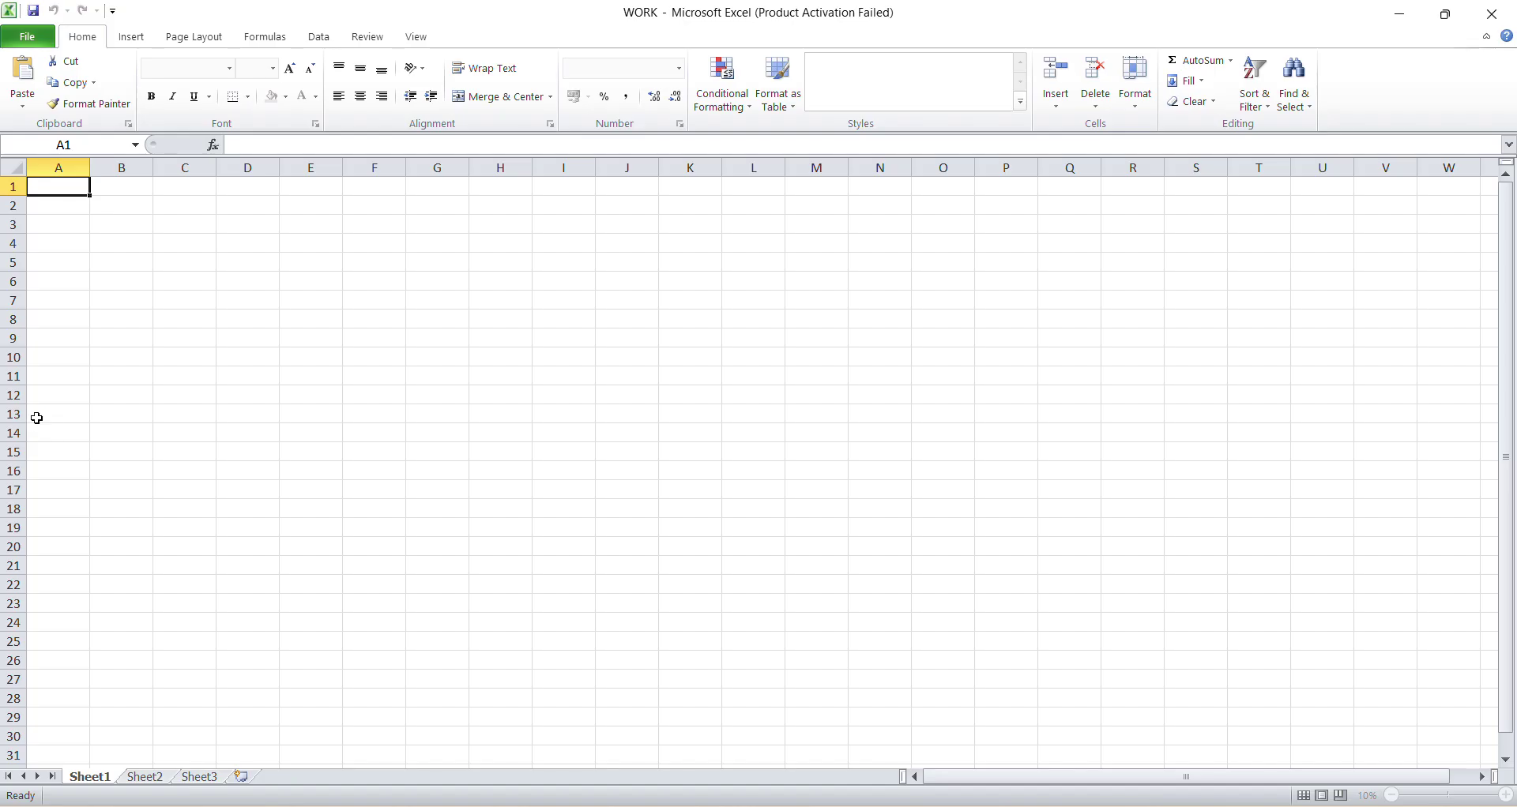
left_click(939, 596)
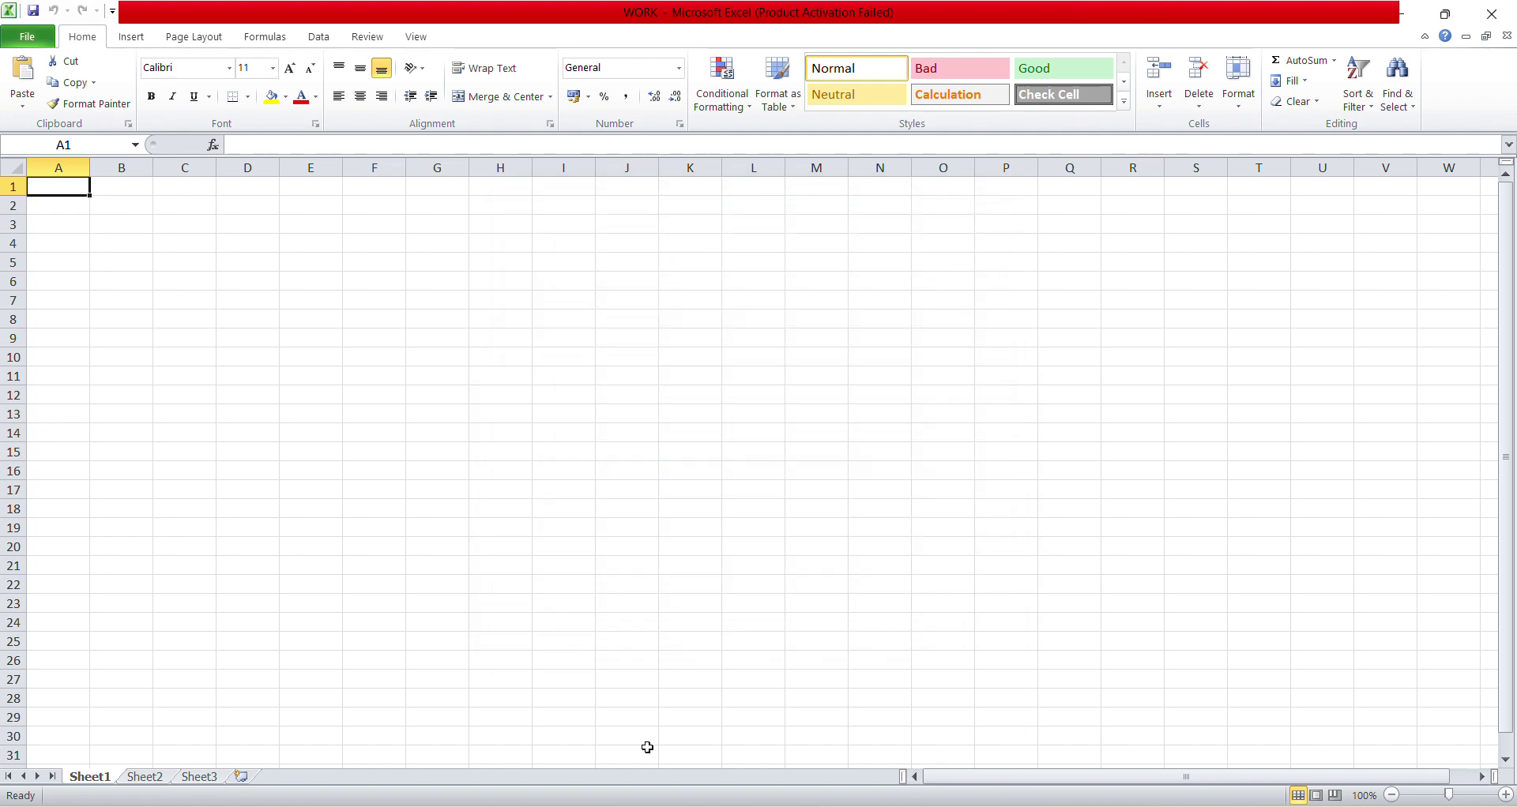
Step: Enter the formula =1+1 in cell A1 of Sheet1
left_click(103, 228)
left_click(52, 191)
left_click(69, 143)
left_click(309, 151)
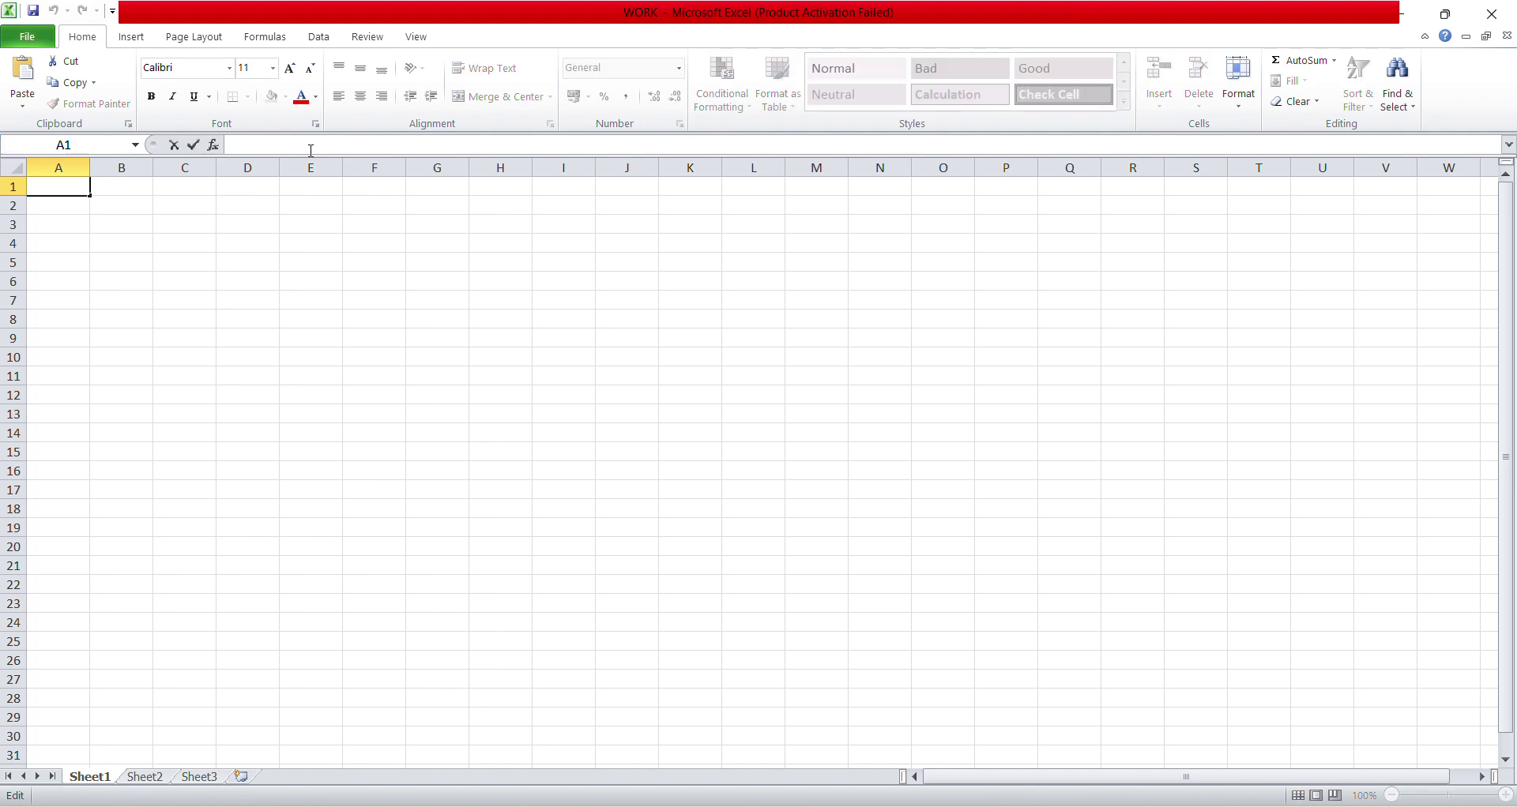
type("=")
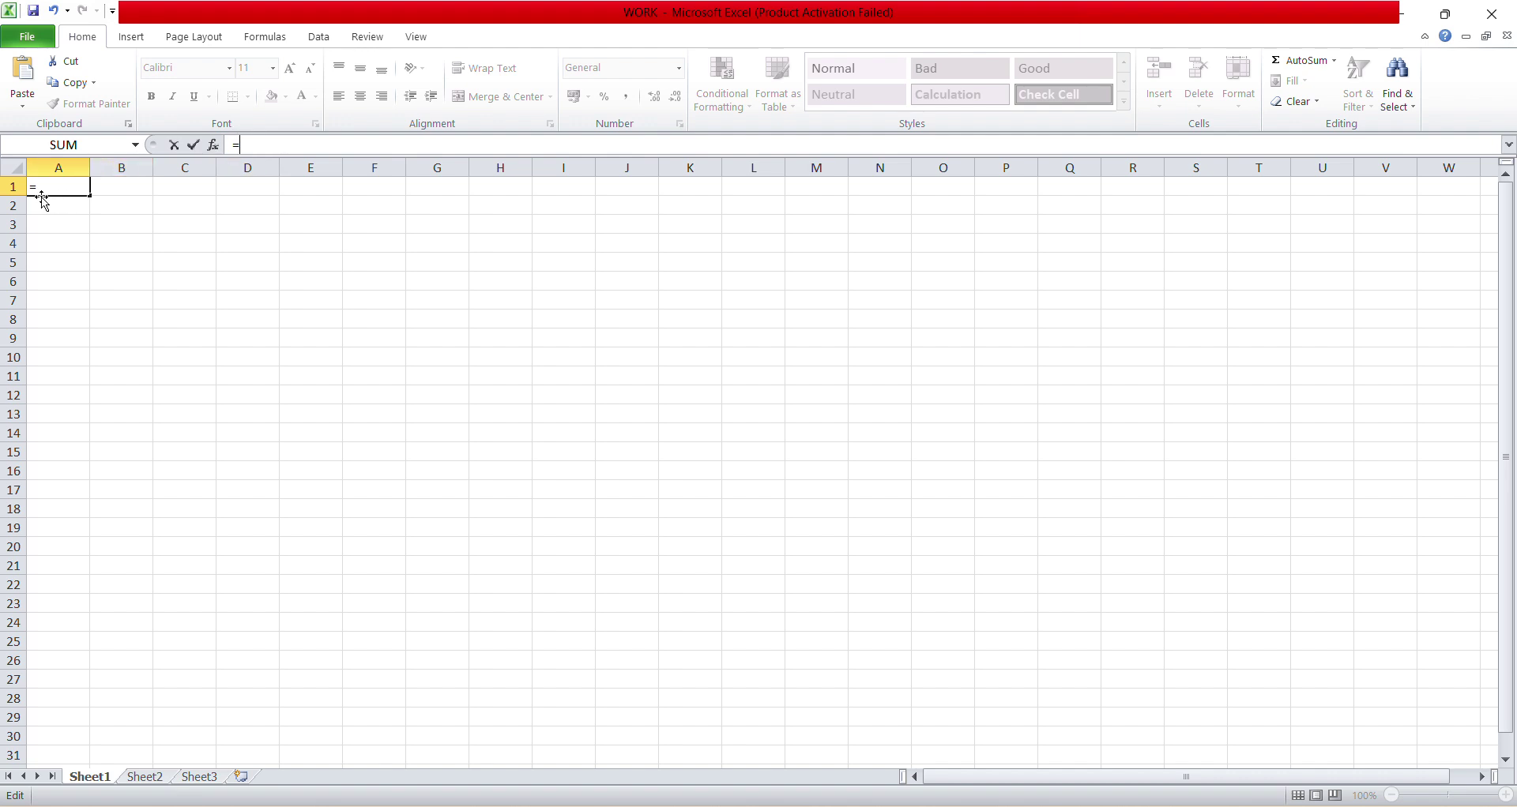
left_click(257, 146)
type("1+1")
key("Return")
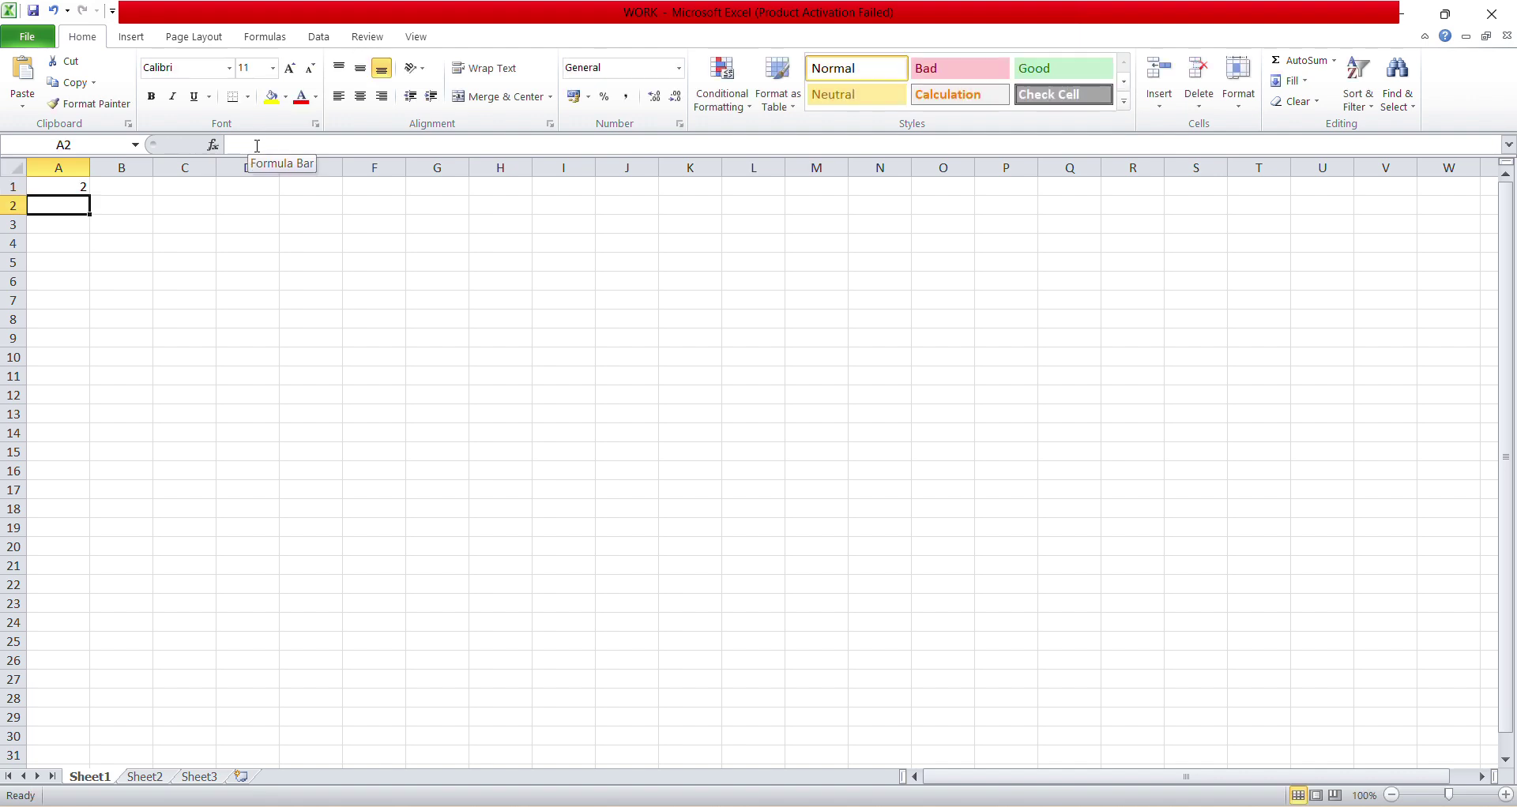
Step: Examine the addition formula stored in cell A1 and compare it with the cell's result
left_click(79, 184)
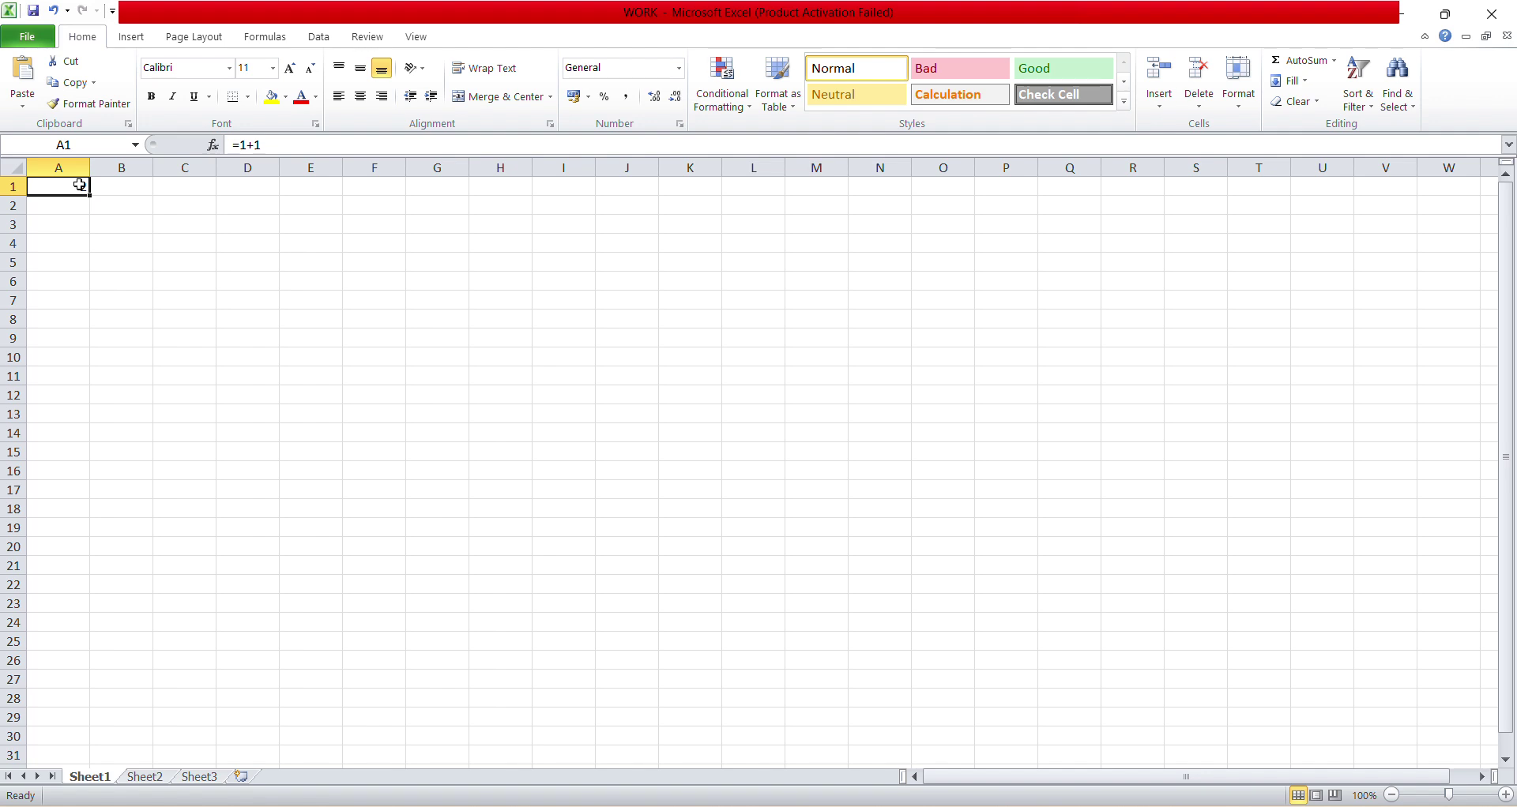
left_click(261, 145)
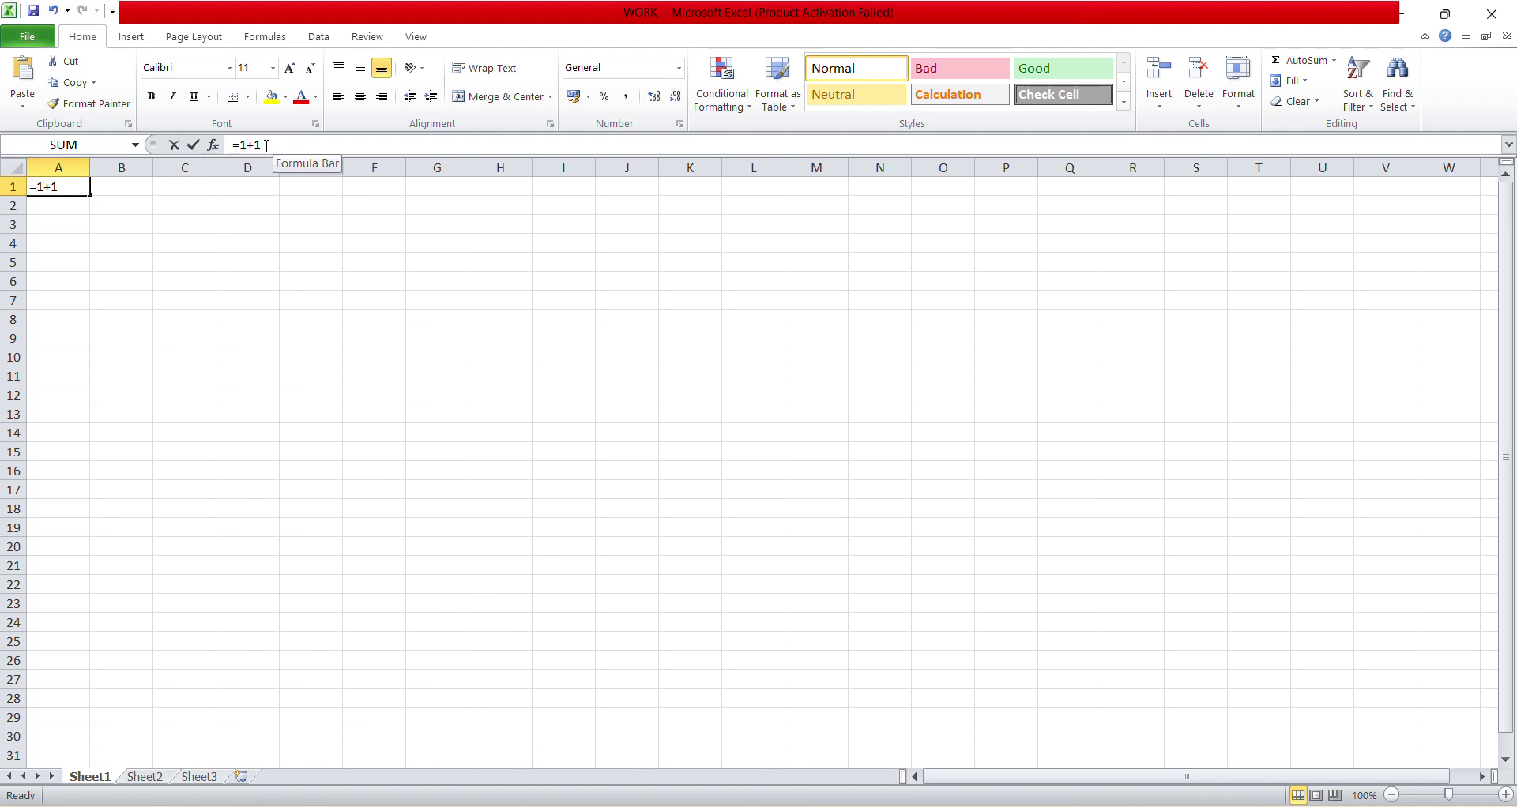
mouse_move(261, 145)
left_mouse_down()
mouse_move(233, 147)
mouse_move(273, 145)
left_mouse_up()
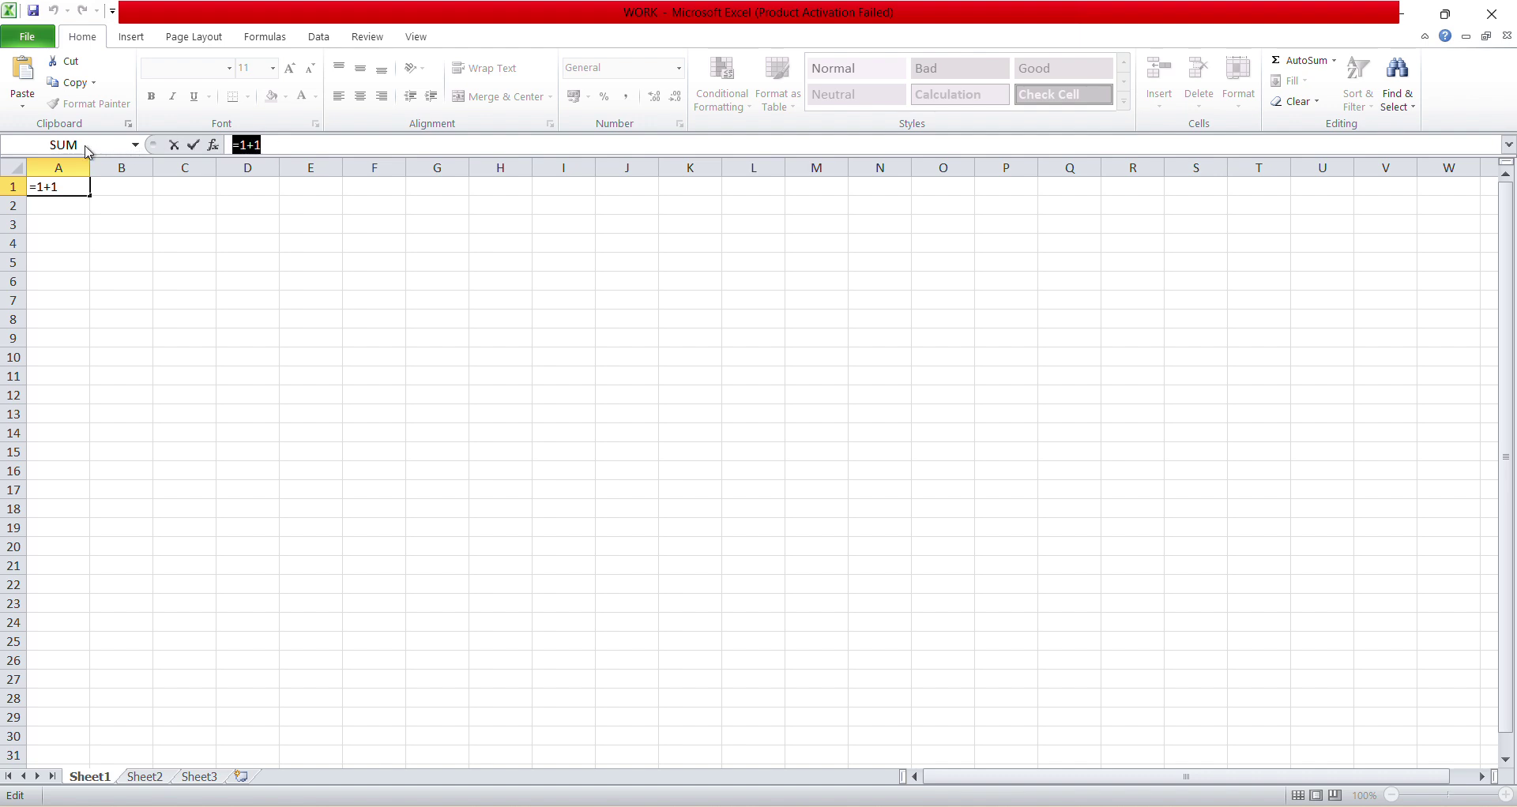
left_click(279, 147)
key("Return")
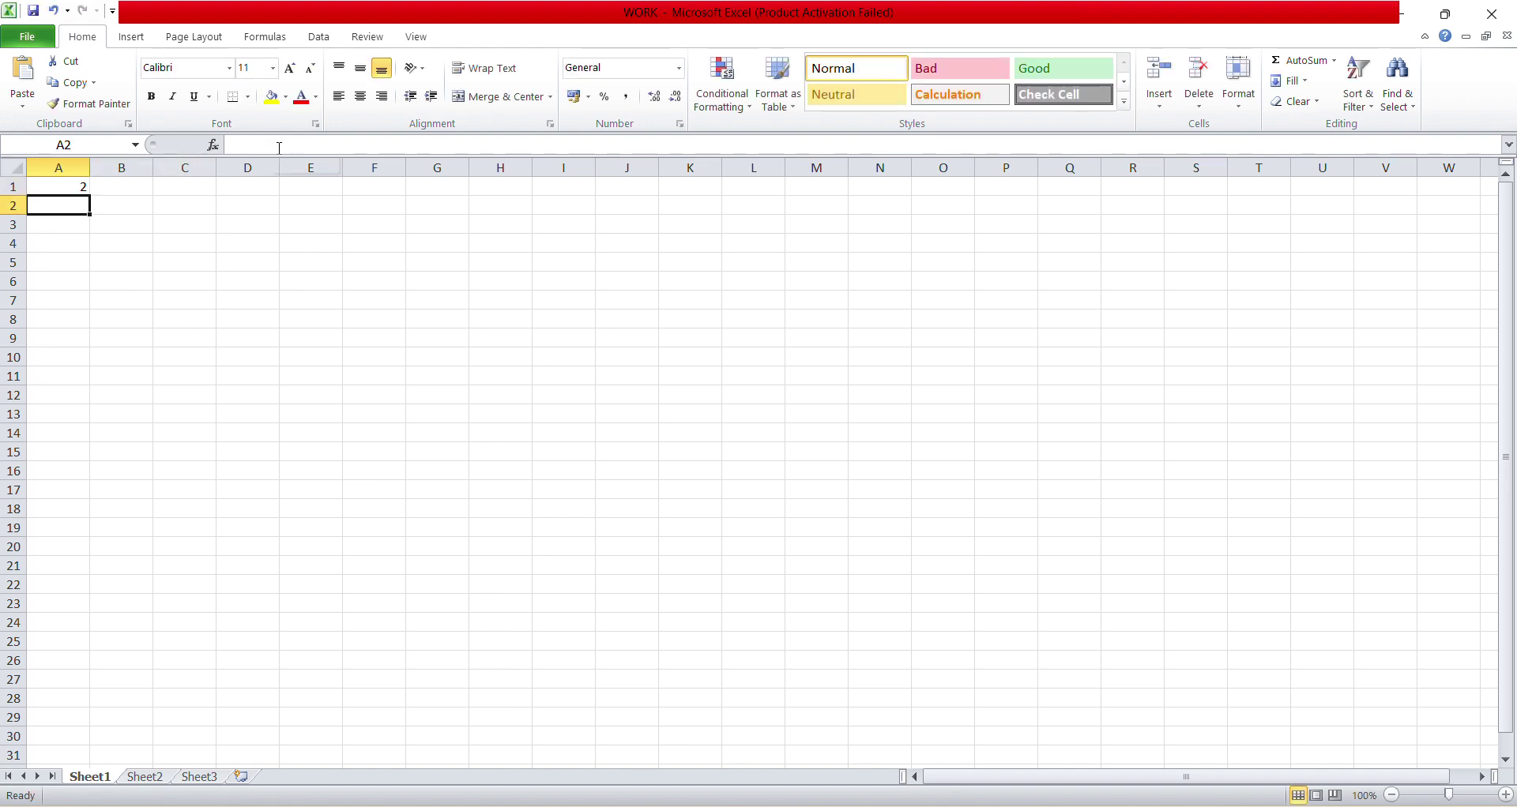
Step: Replace the formula in cell A1 with the subtraction =2-1
left_click(73, 187)
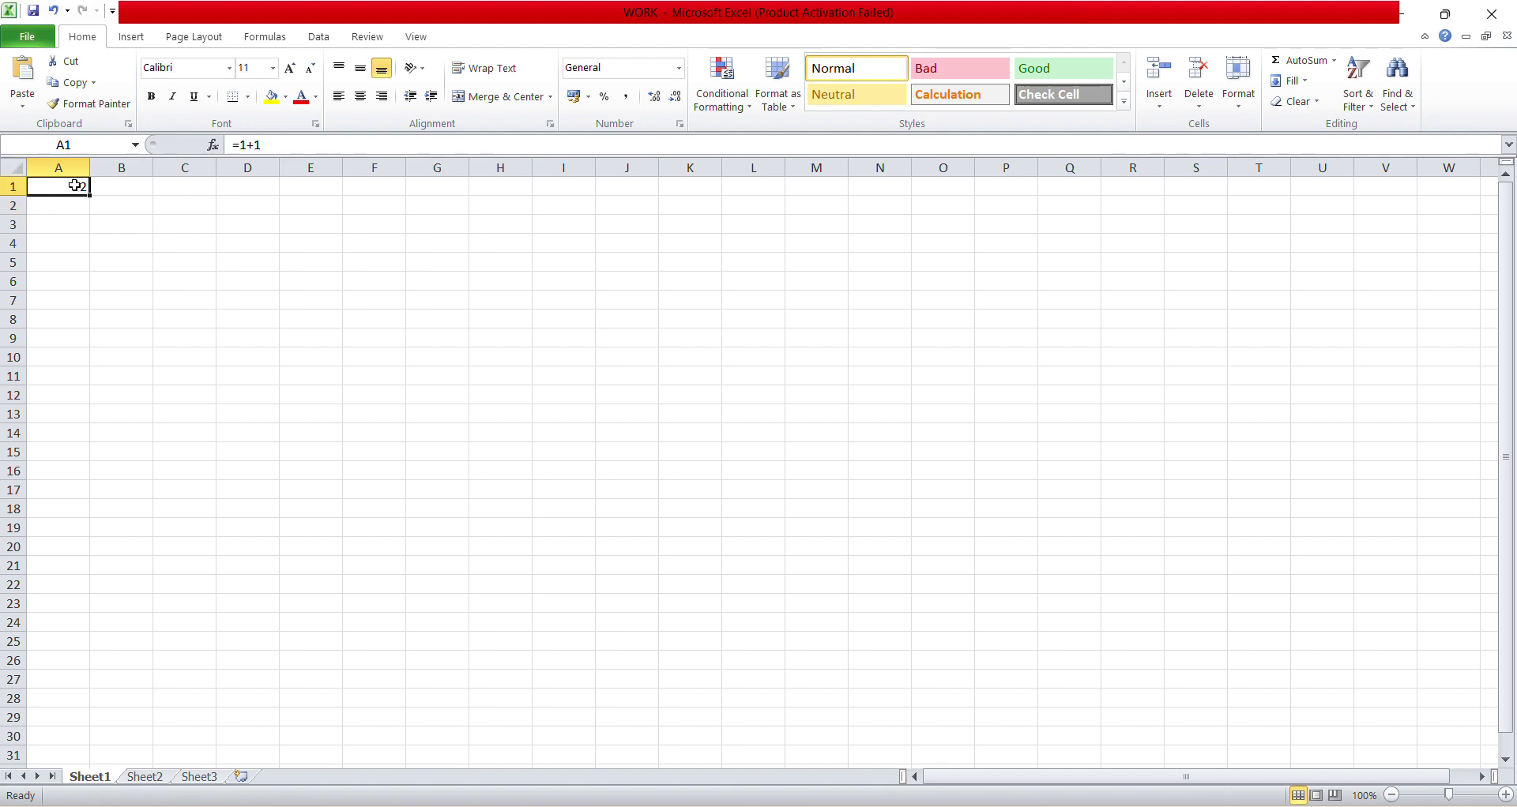
left_click(269, 146)
key("BackSpace")
key("BackSpace")
key("BackSpace")
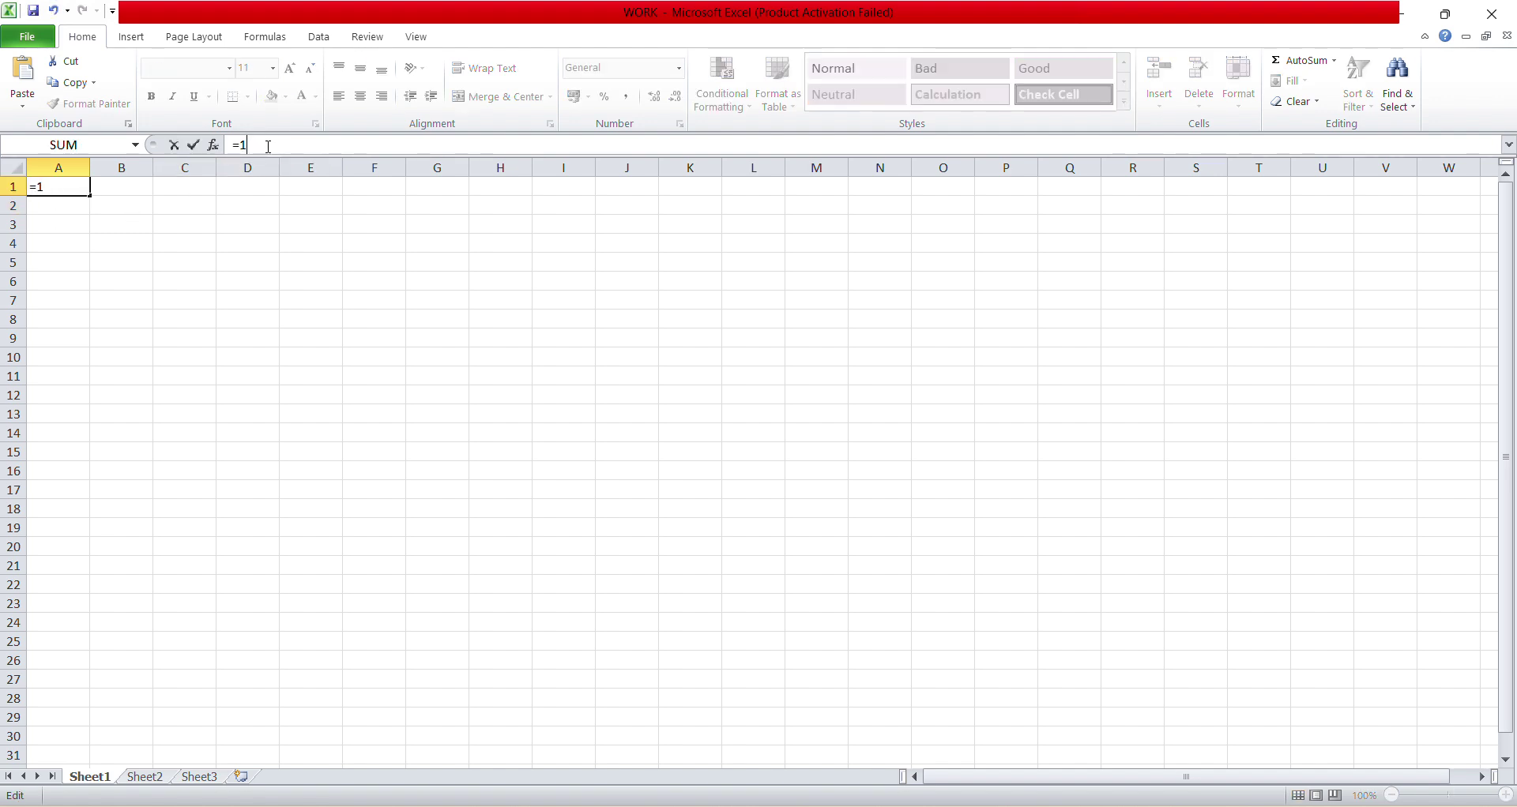
type("2-")
key("Return")
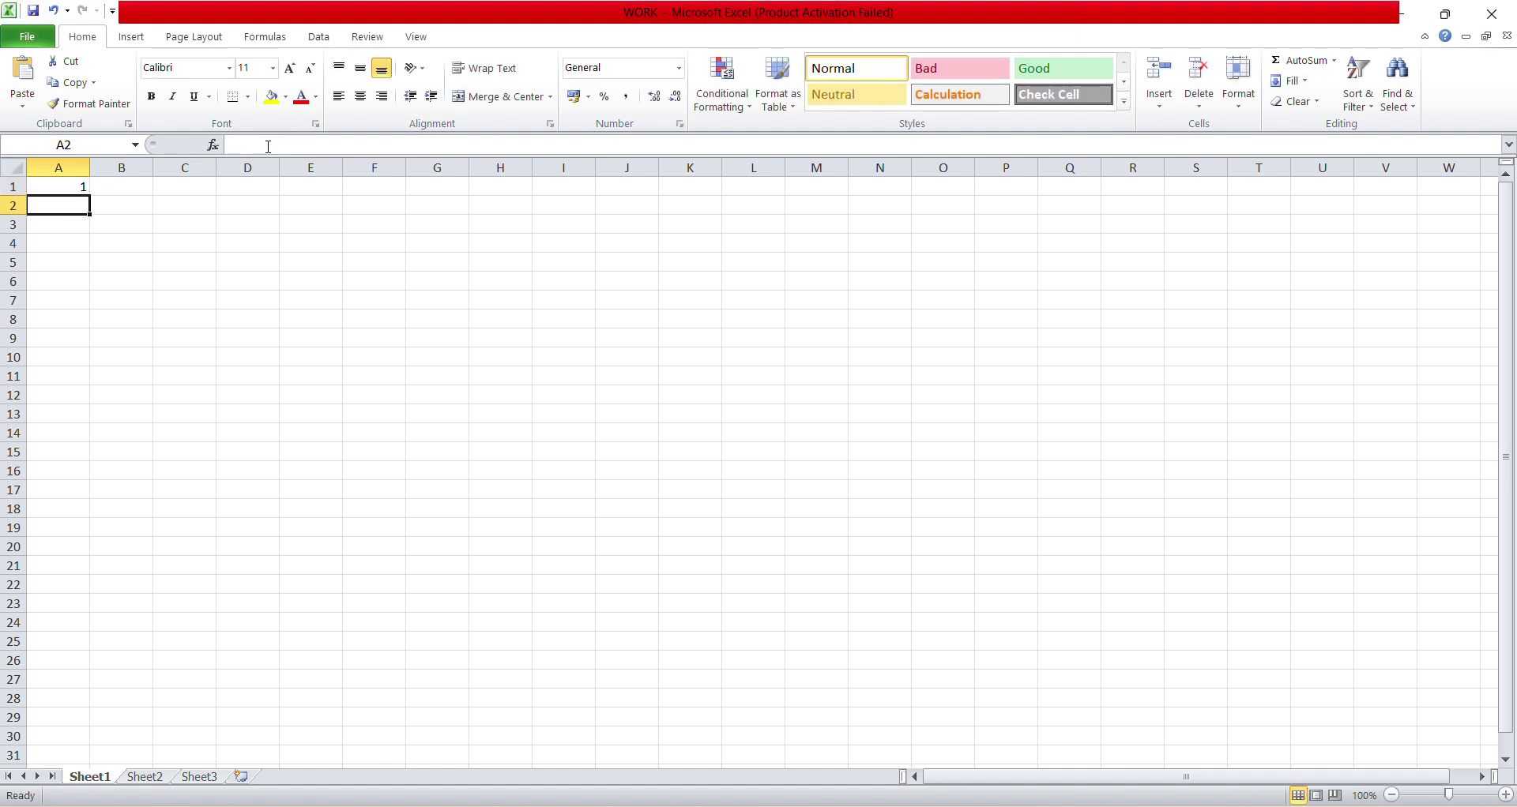
Step: Delete the subtraction formula from cell A1
left_click(80, 188)
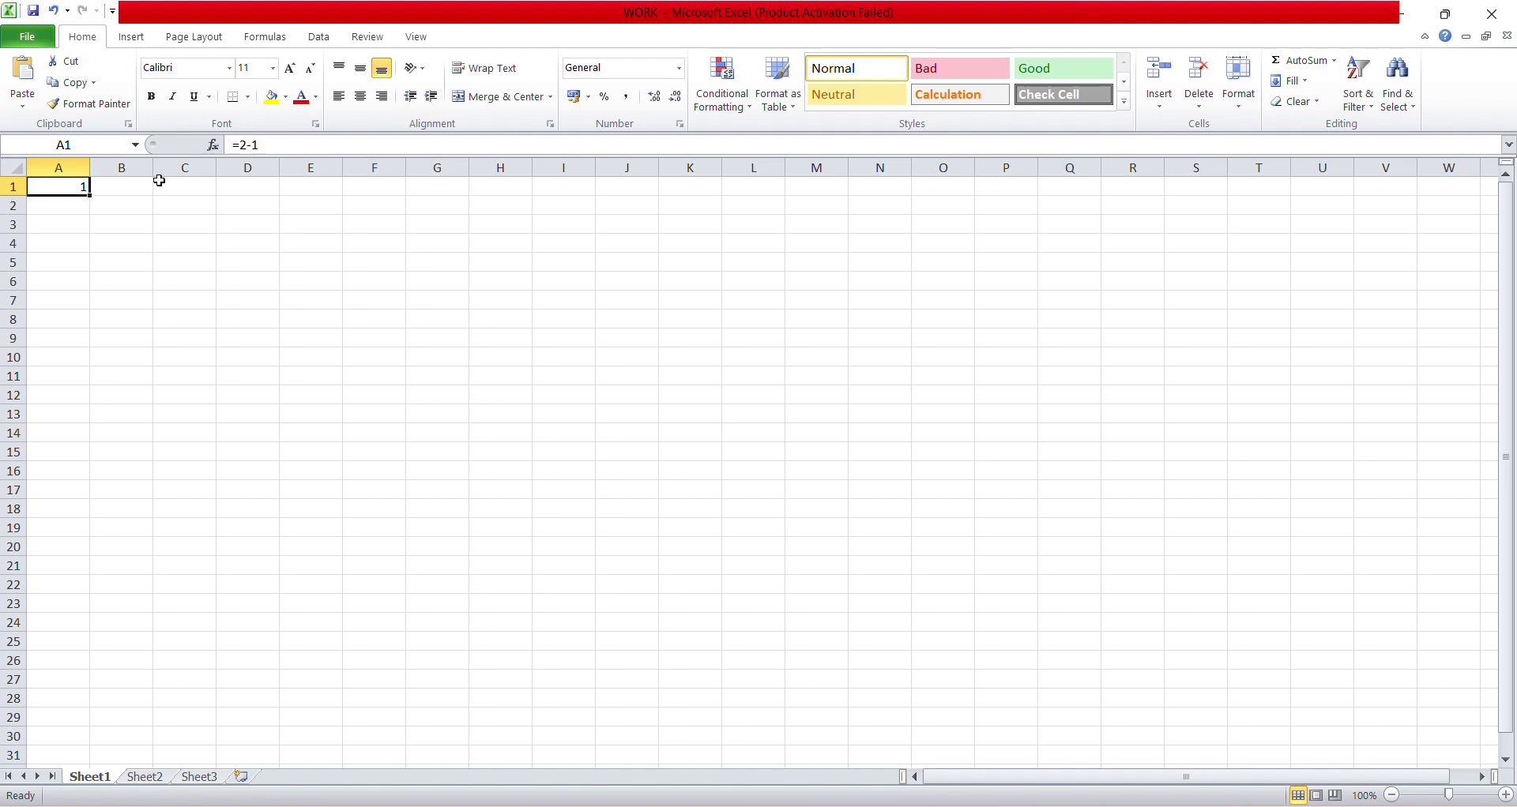
left_click(302, 150)
left_click_drag(302, 150, 230, 147)
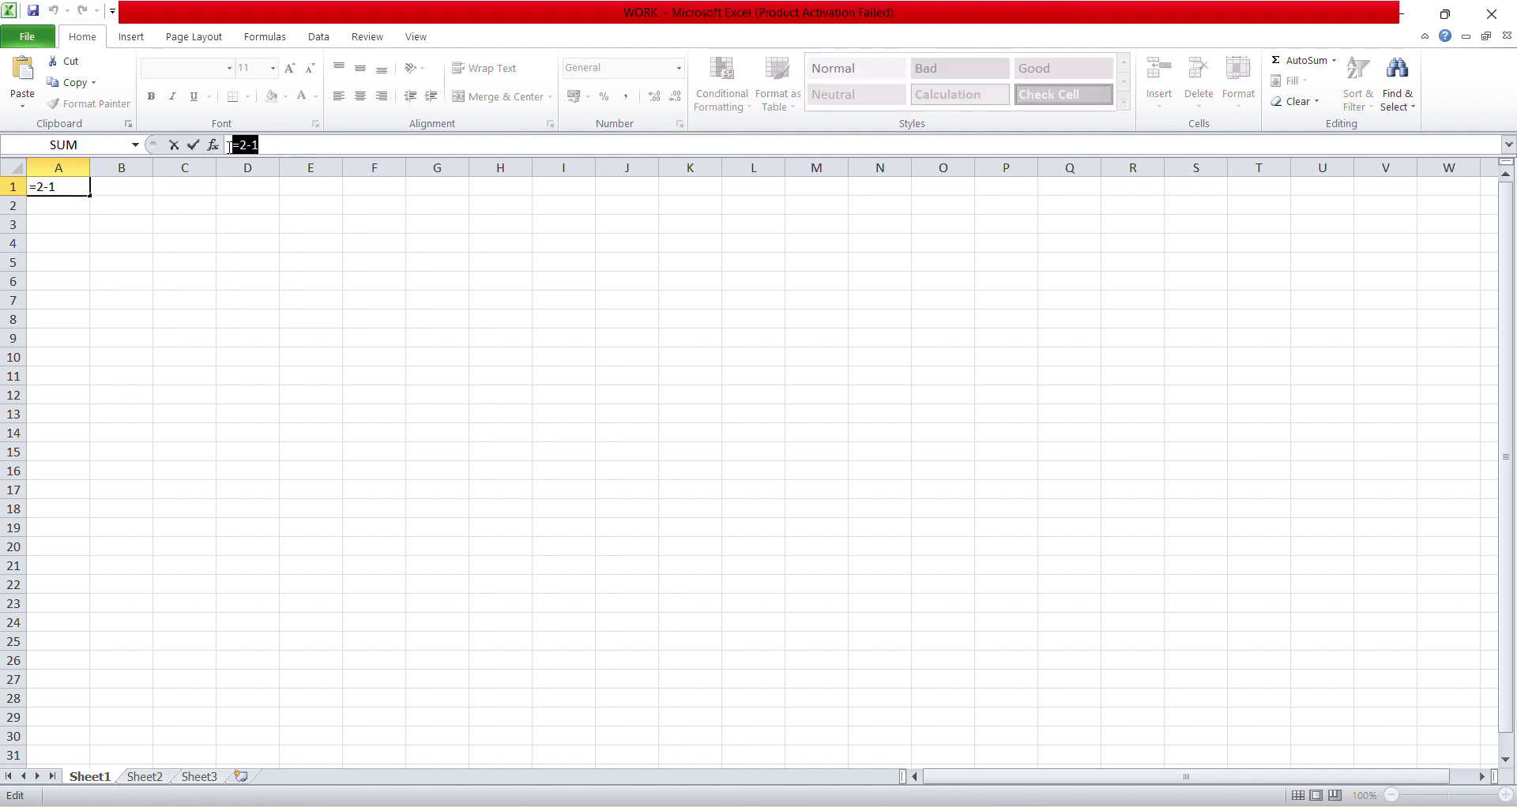
key("BackSpace")
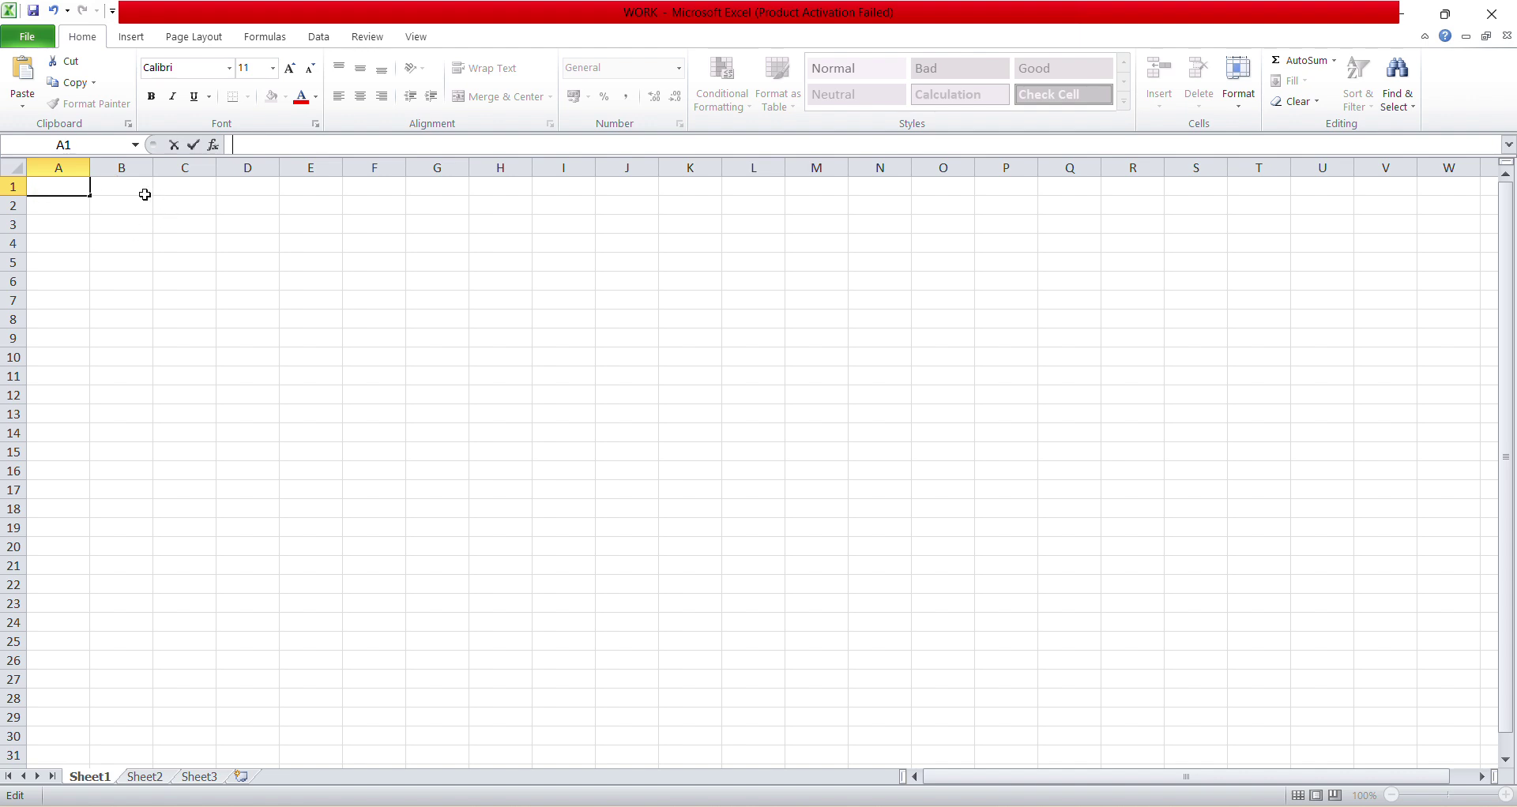
left_click(145, 191)
Step: Enter the value 300 in cell A1
left_click(264, 142)
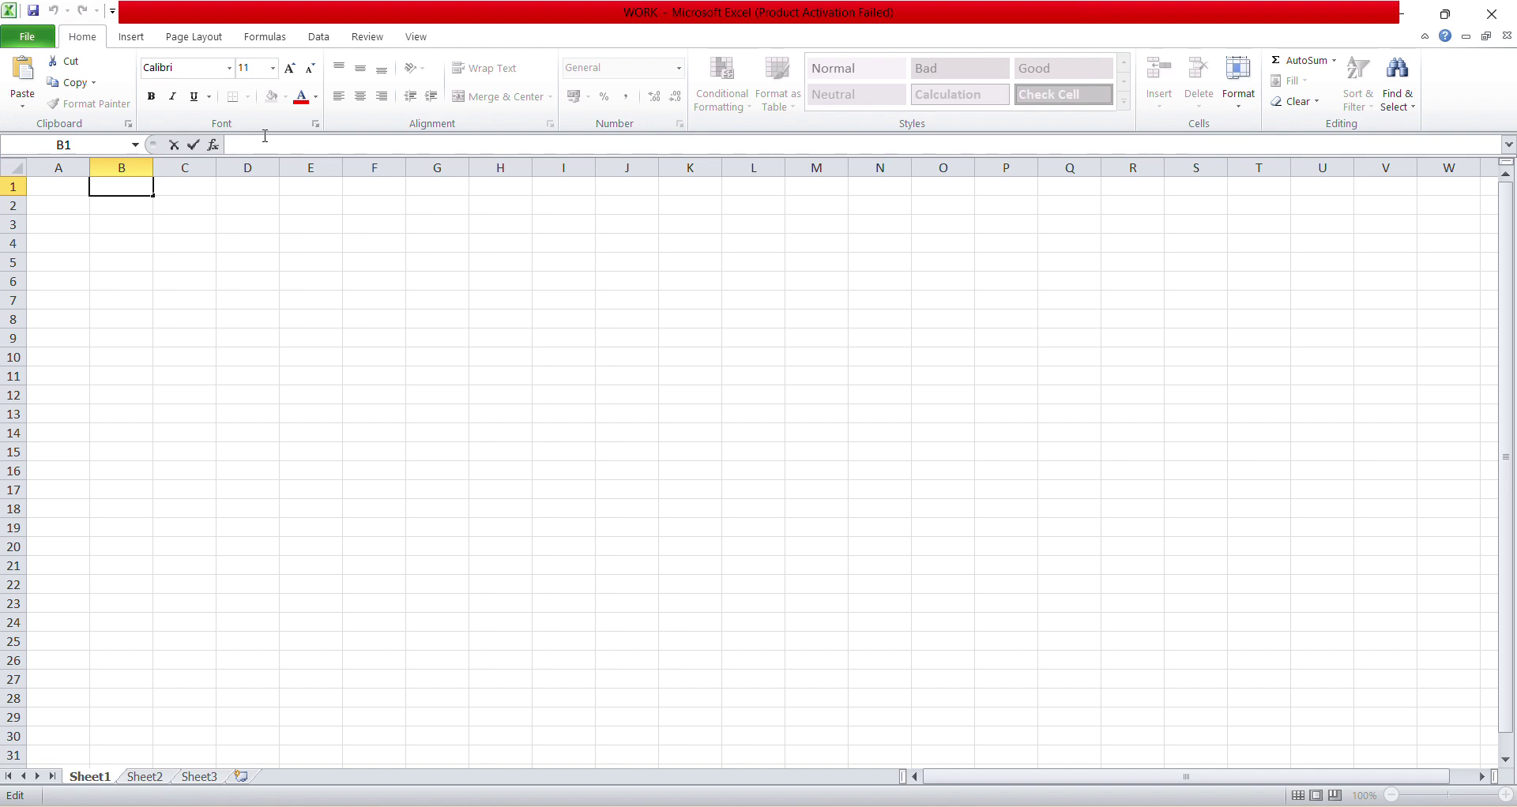
left_click(73, 183)
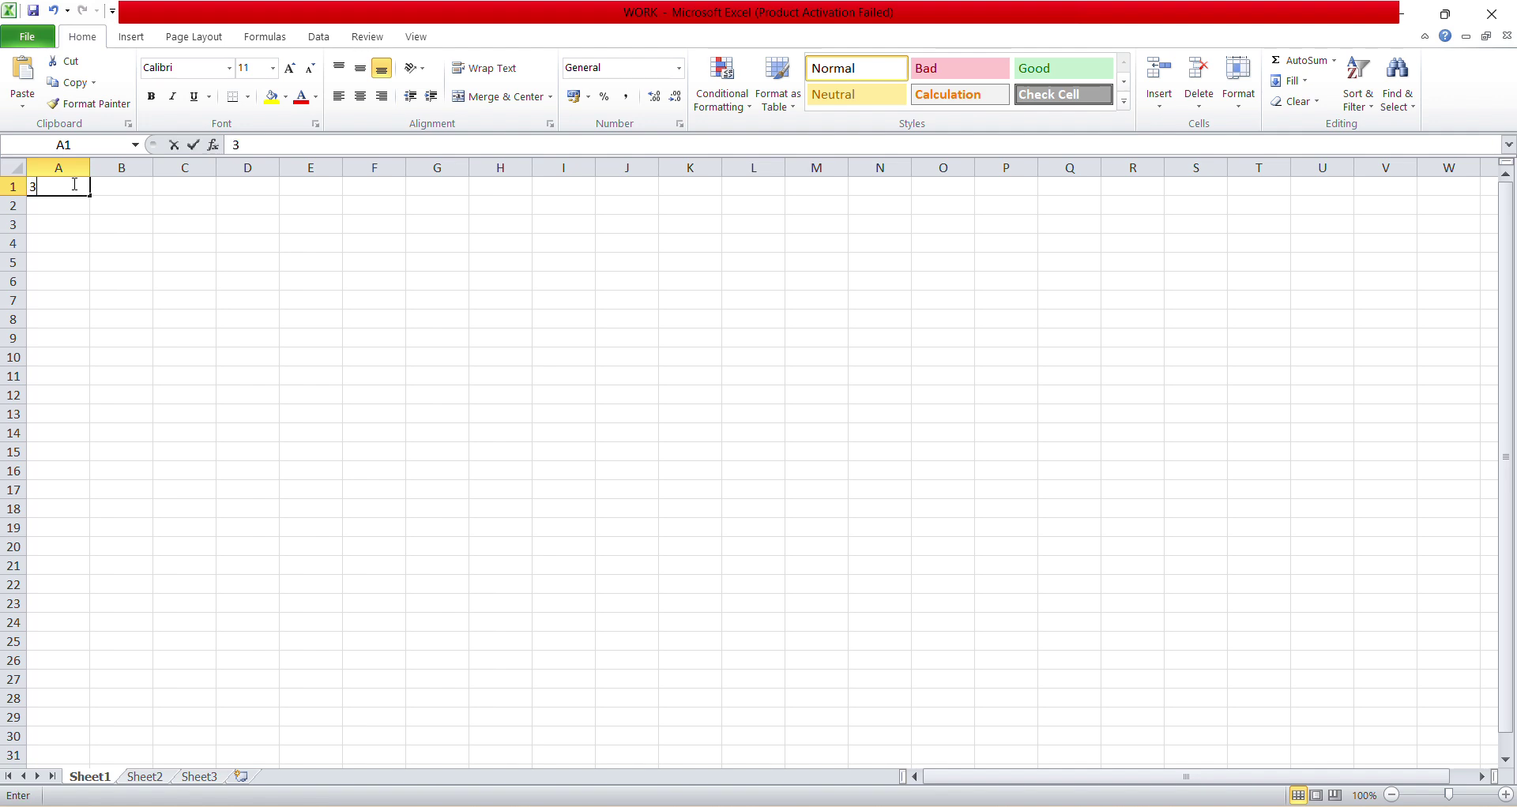
type("300")
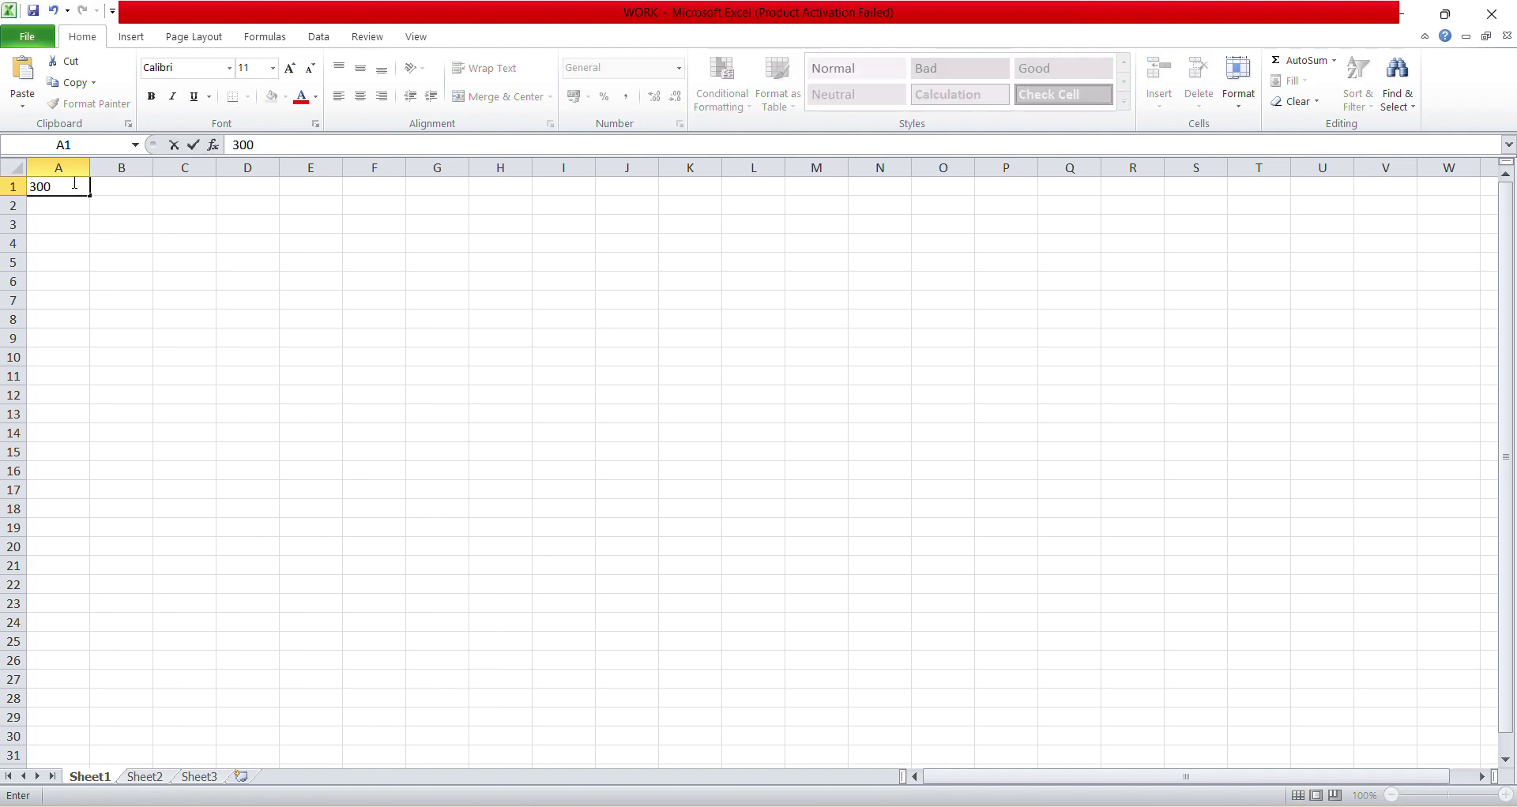
left_click(139, 189)
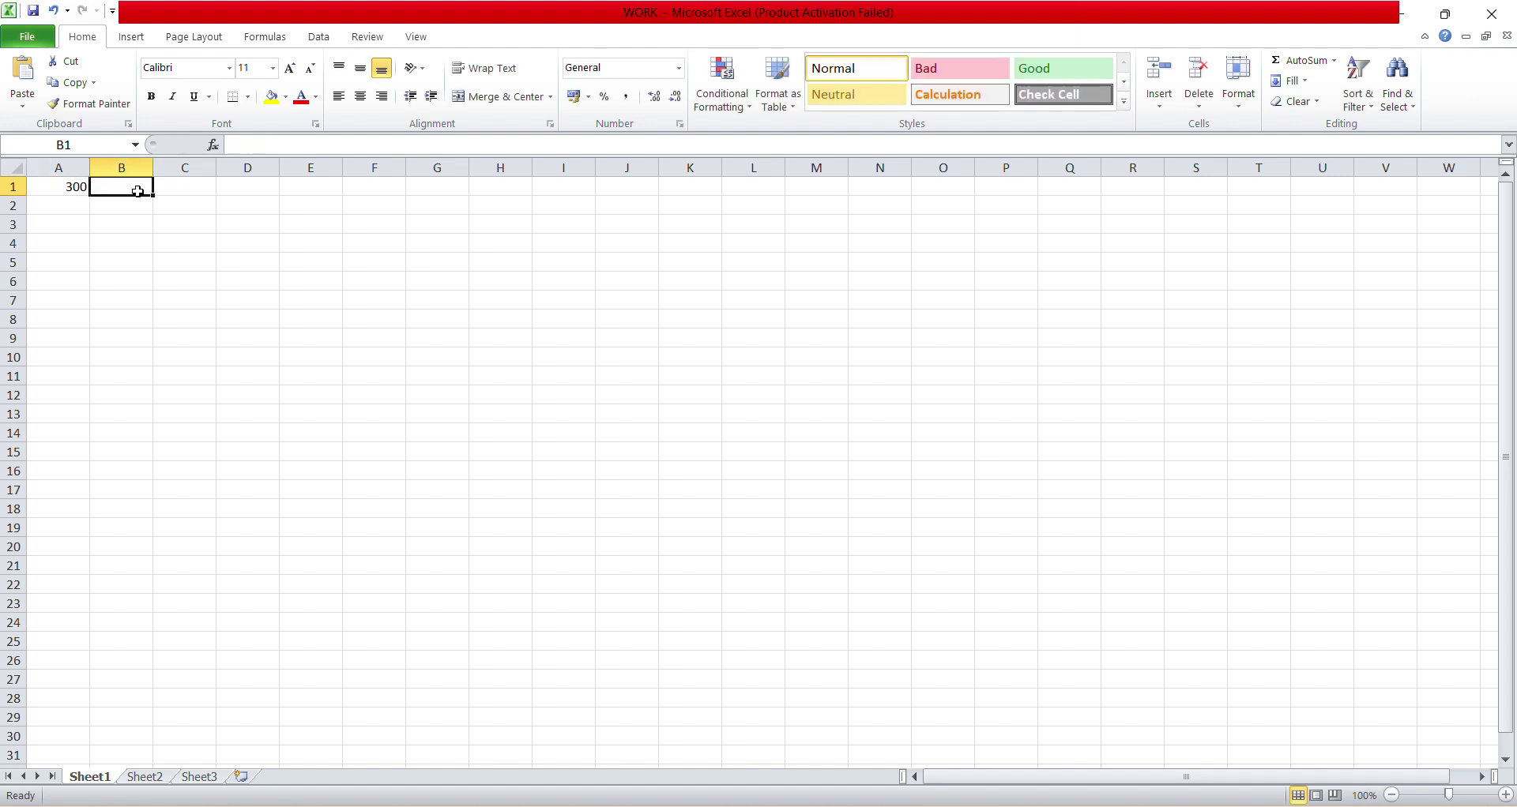
Step: Clear the value 300 from cell A1 and leave that cell selected
double_click(87, 186)
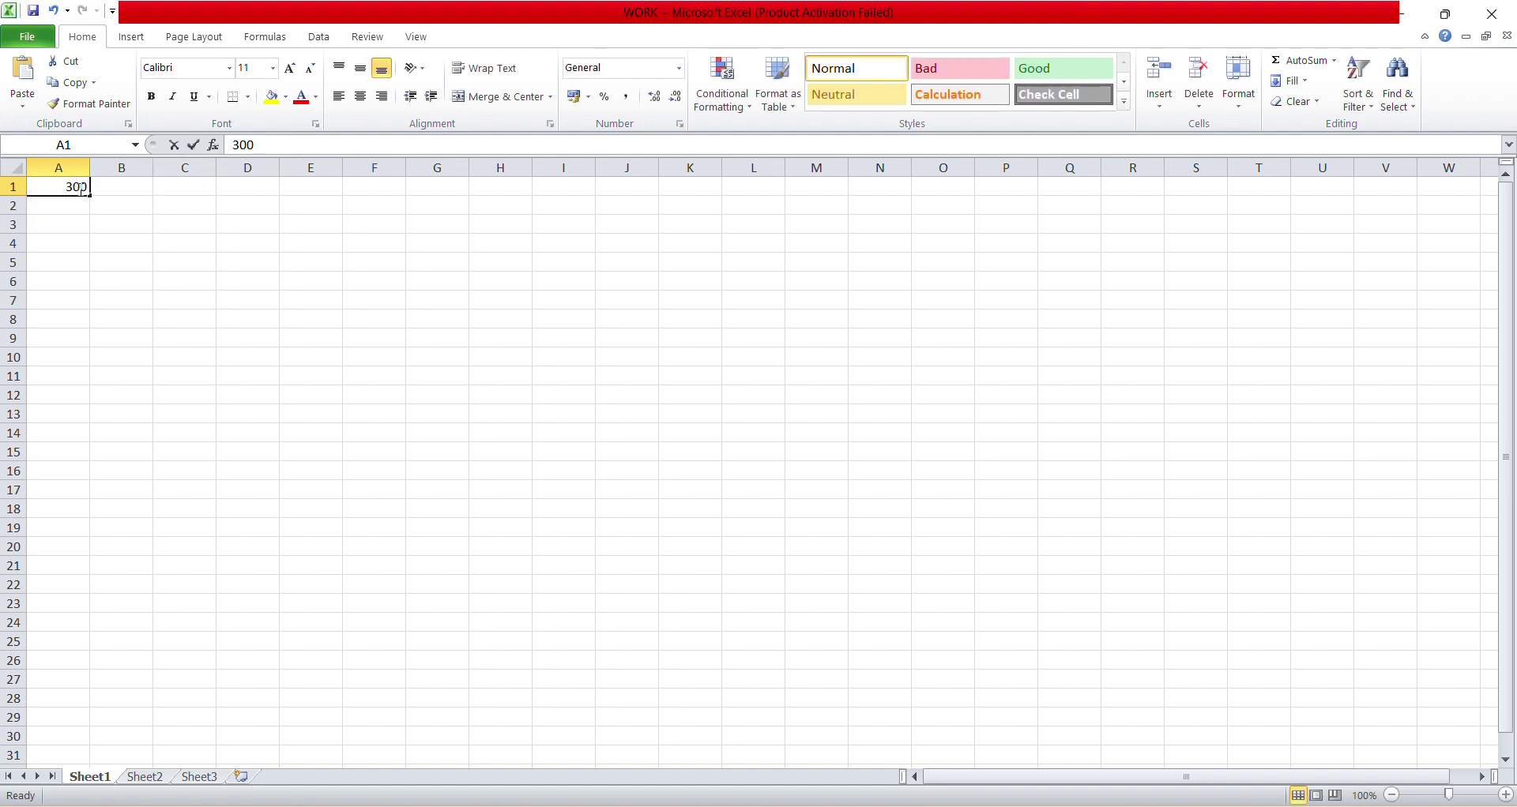
double_click(89, 187)
key("BackSpace")
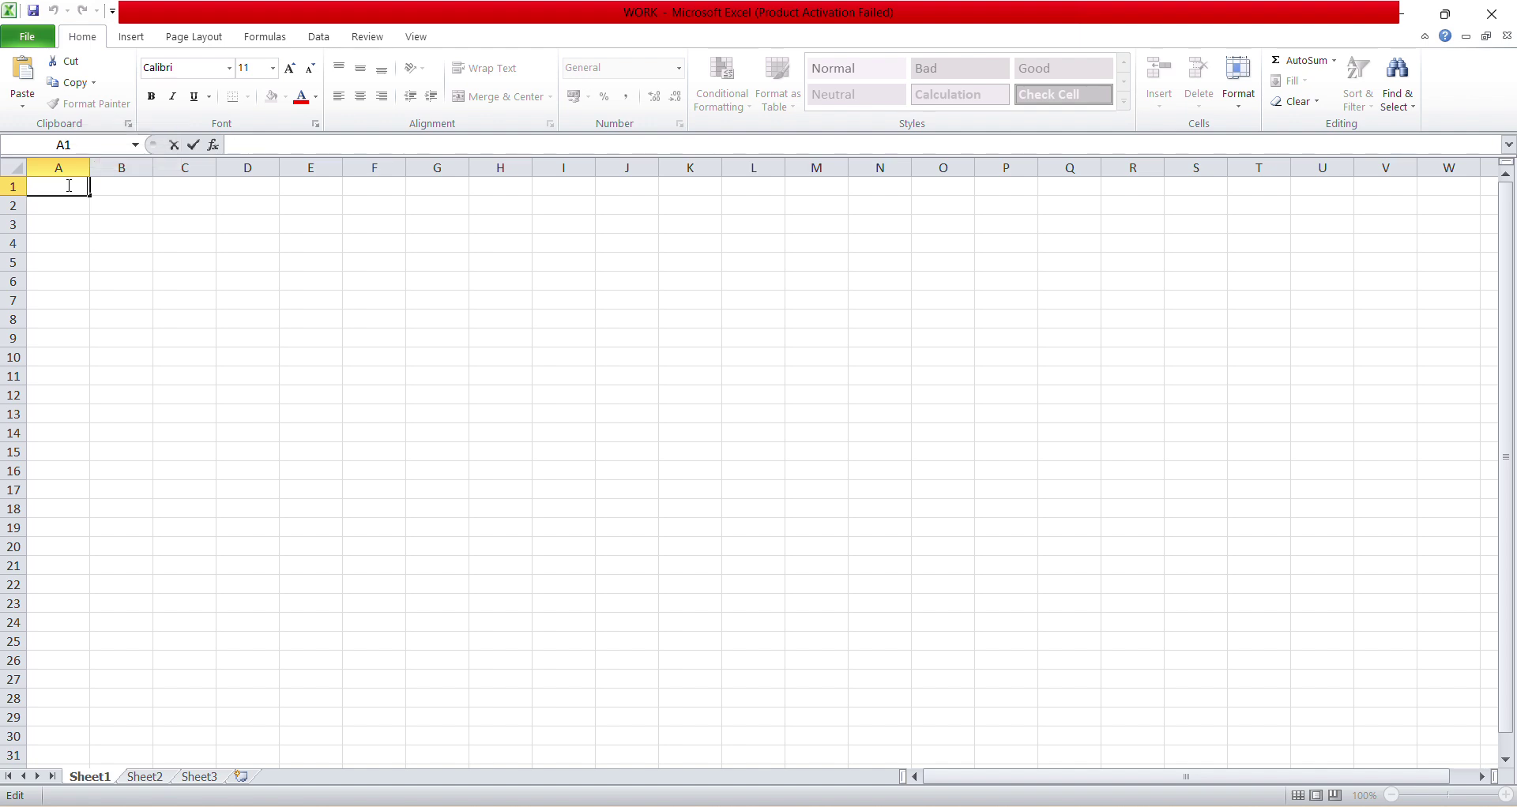
left_click(122, 204)
left_click(68, 188)
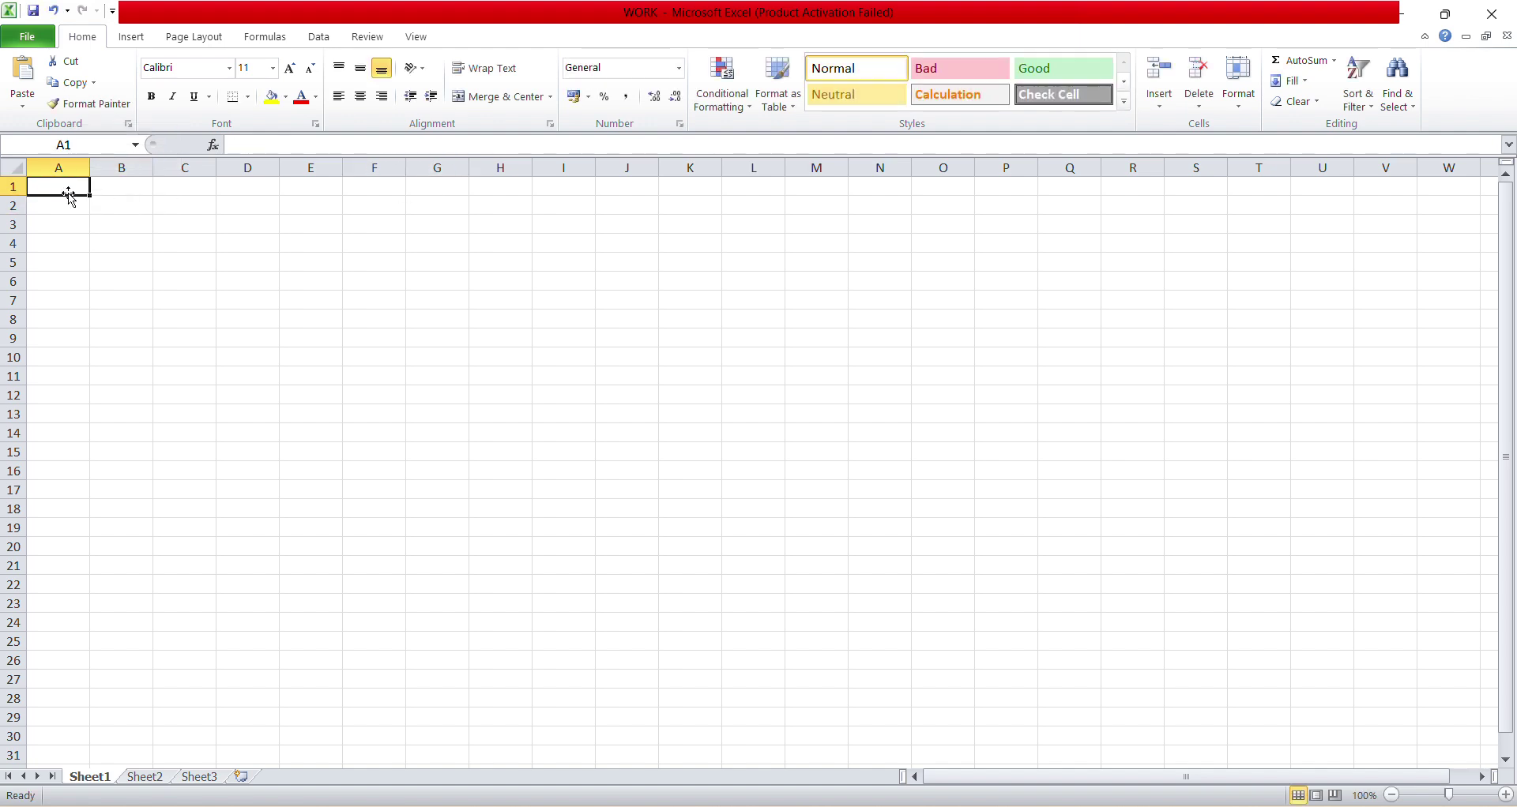
left_click(275, 146)
type("3")
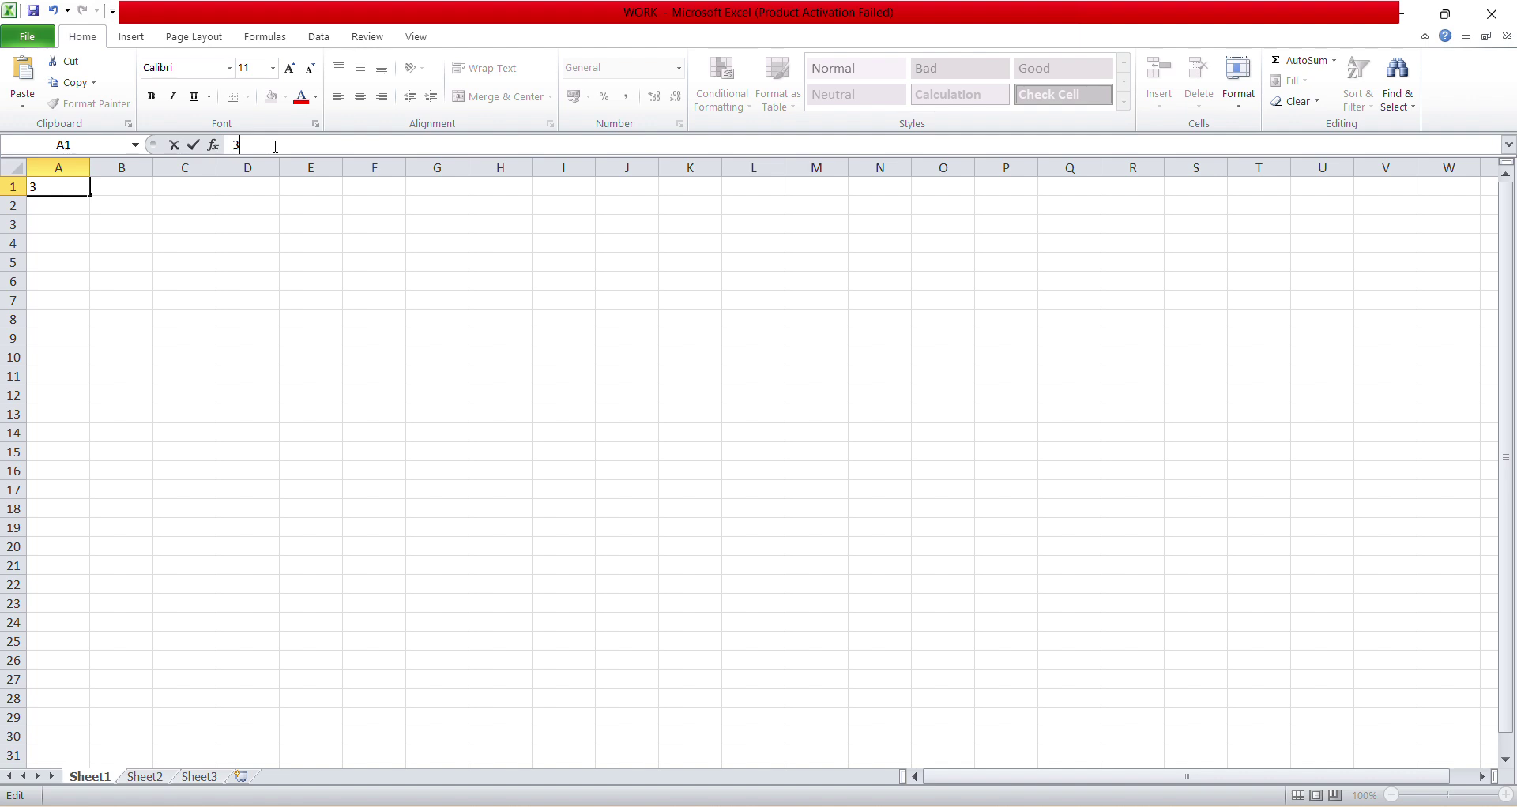
type("00")
key("BackSpace")
key("BackSpace")
left_click(12, 319)
left_click(68, 193)
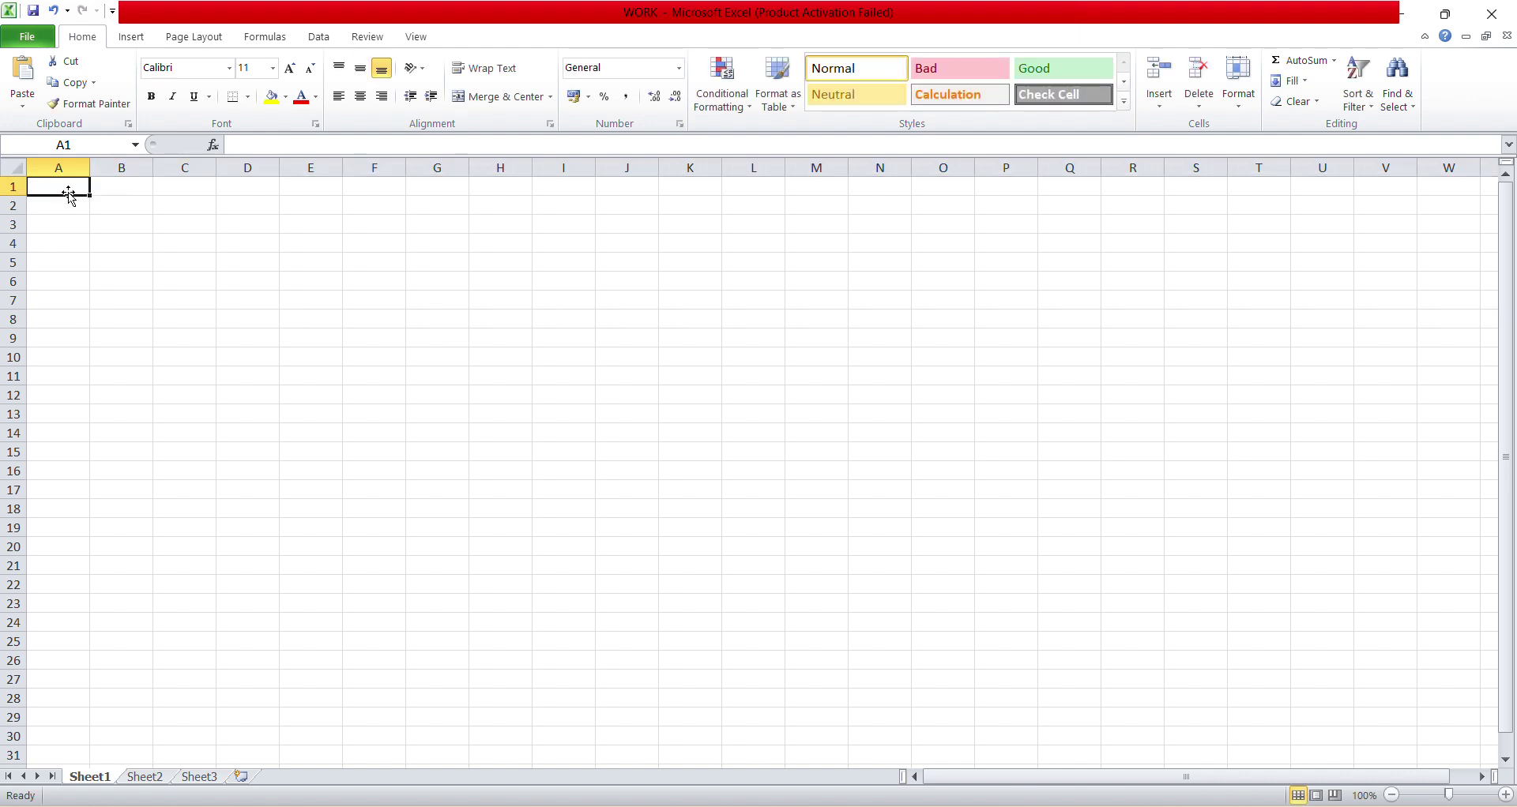
Step: Enter the value 300 in cell A1 and 100 in cell B1
double_click(69, 187)
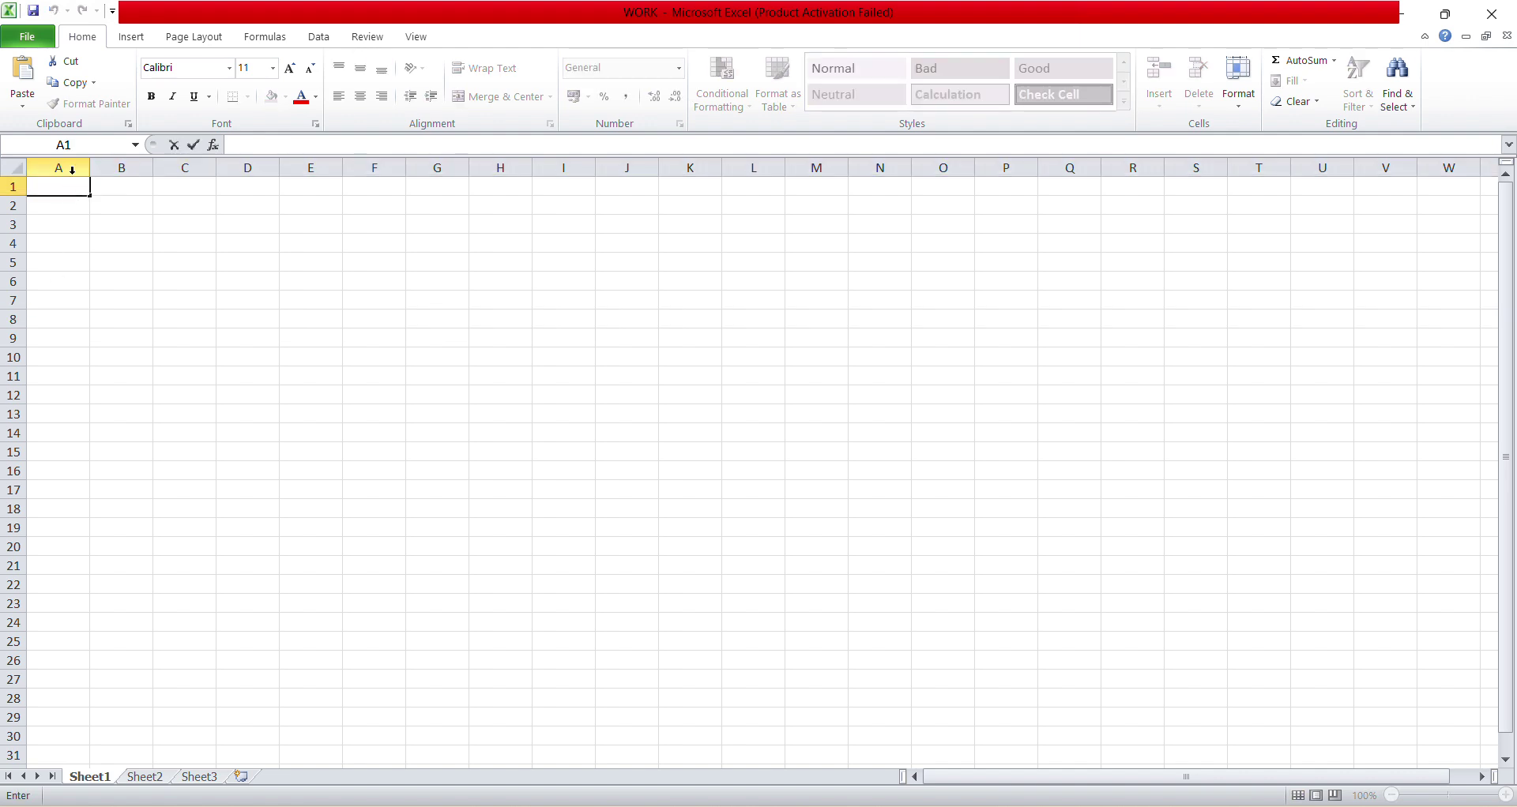
type("300")
left_click(113, 193)
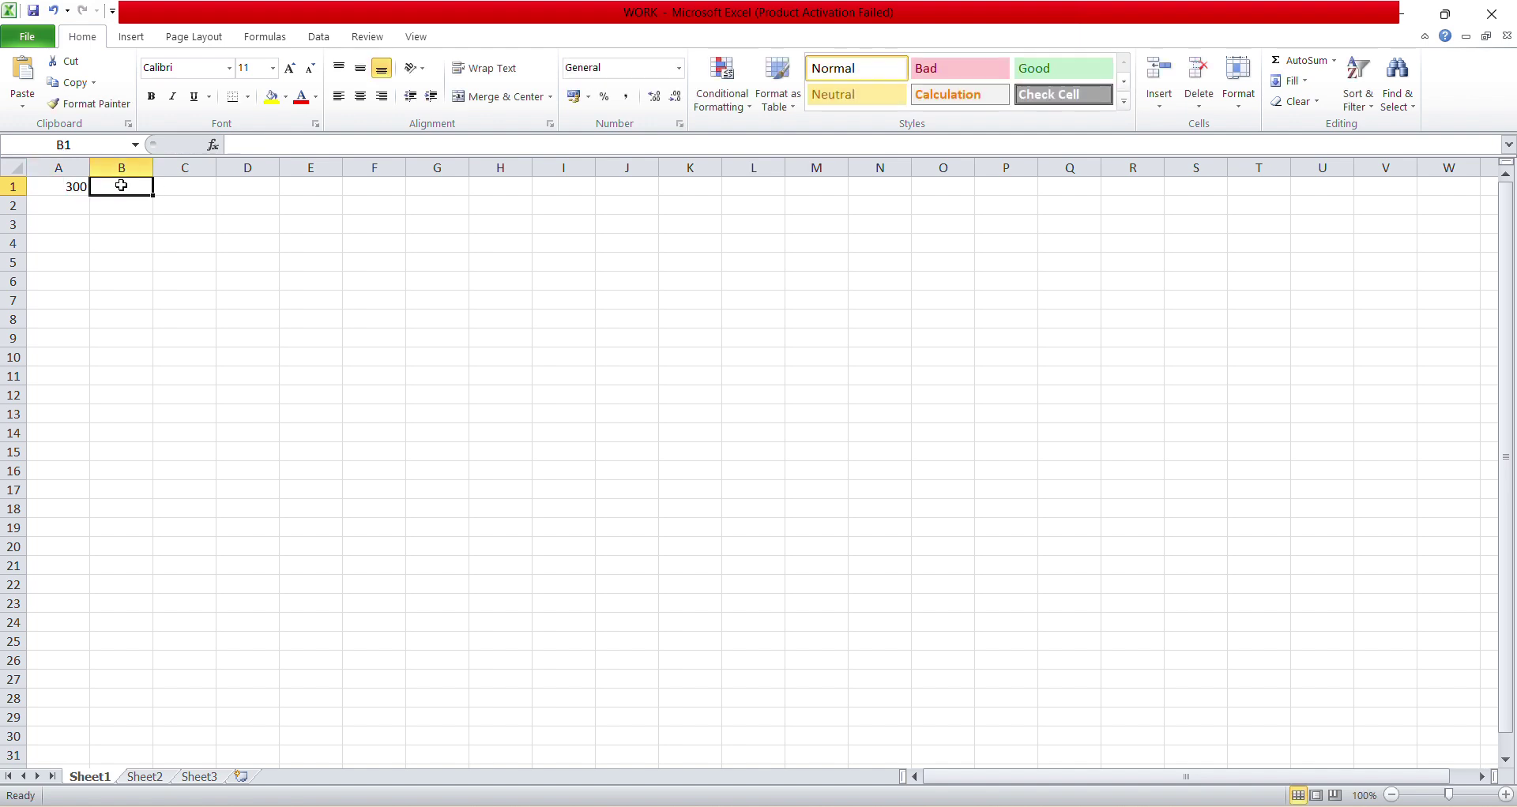
type("100")
Step: Enter the value 200 in cell A2 and 30 in cell B2
left_click(72, 207)
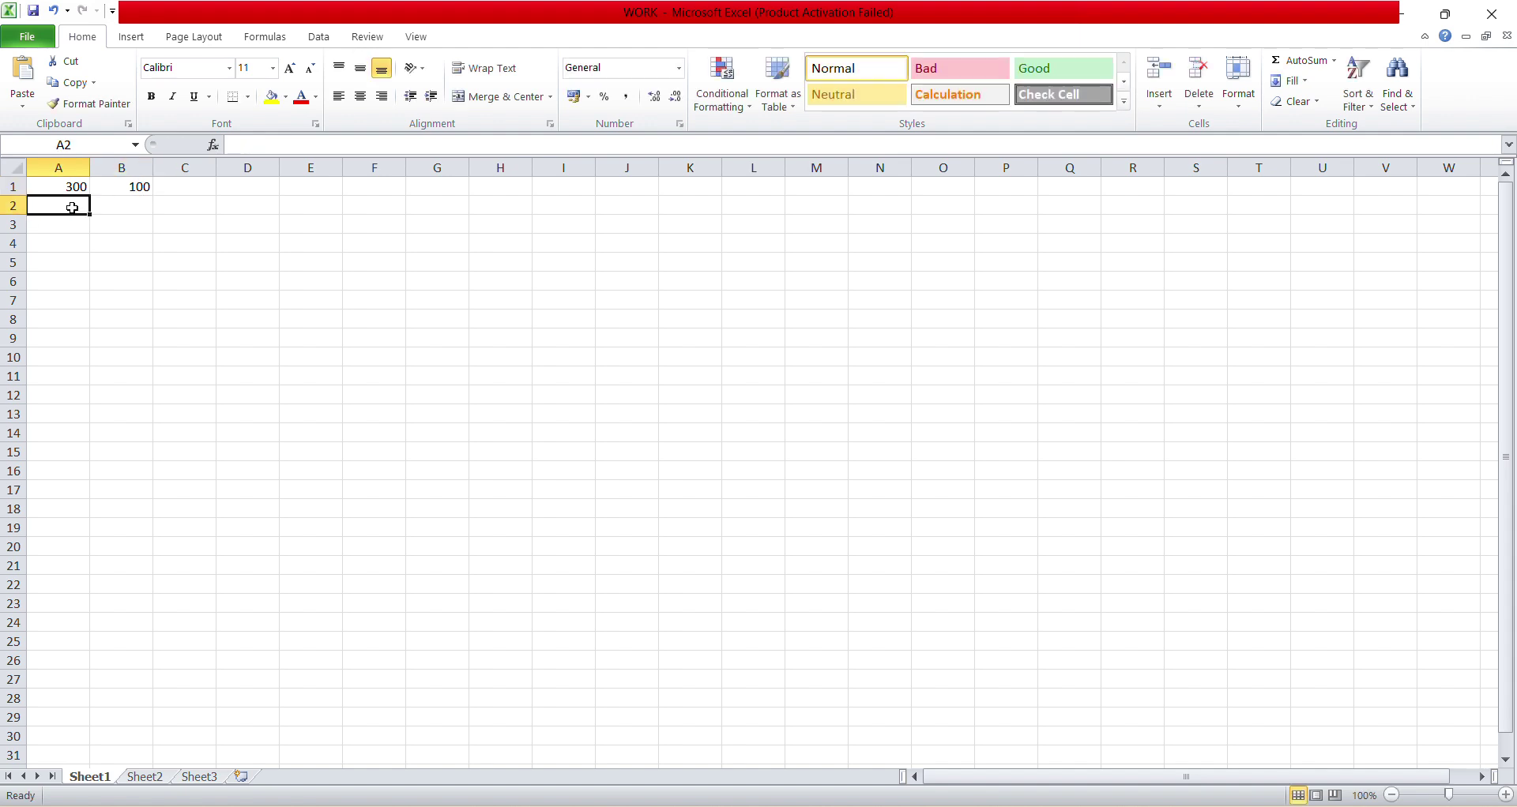
type("2")
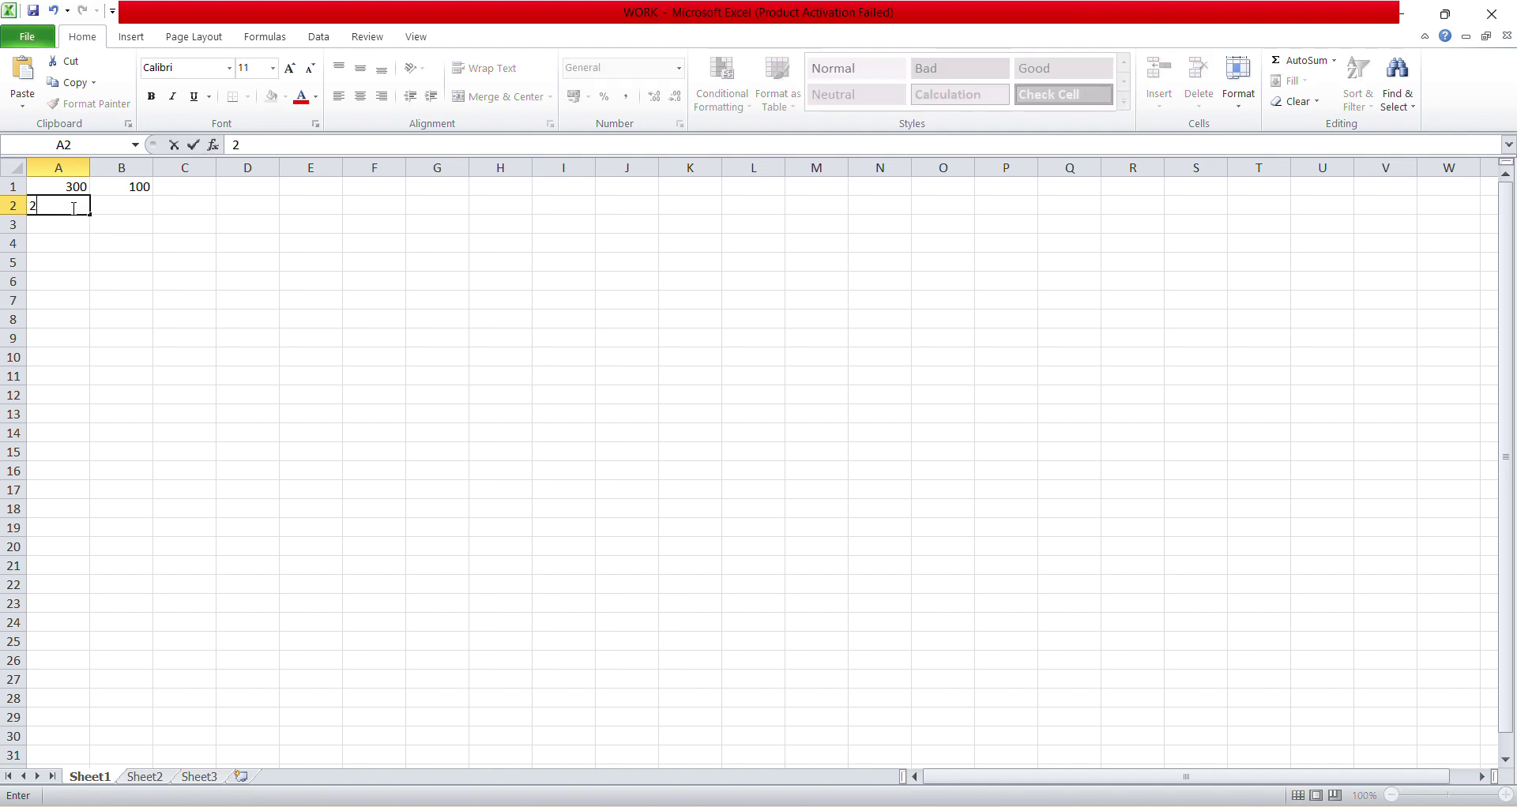
type("00")
left_click(139, 208)
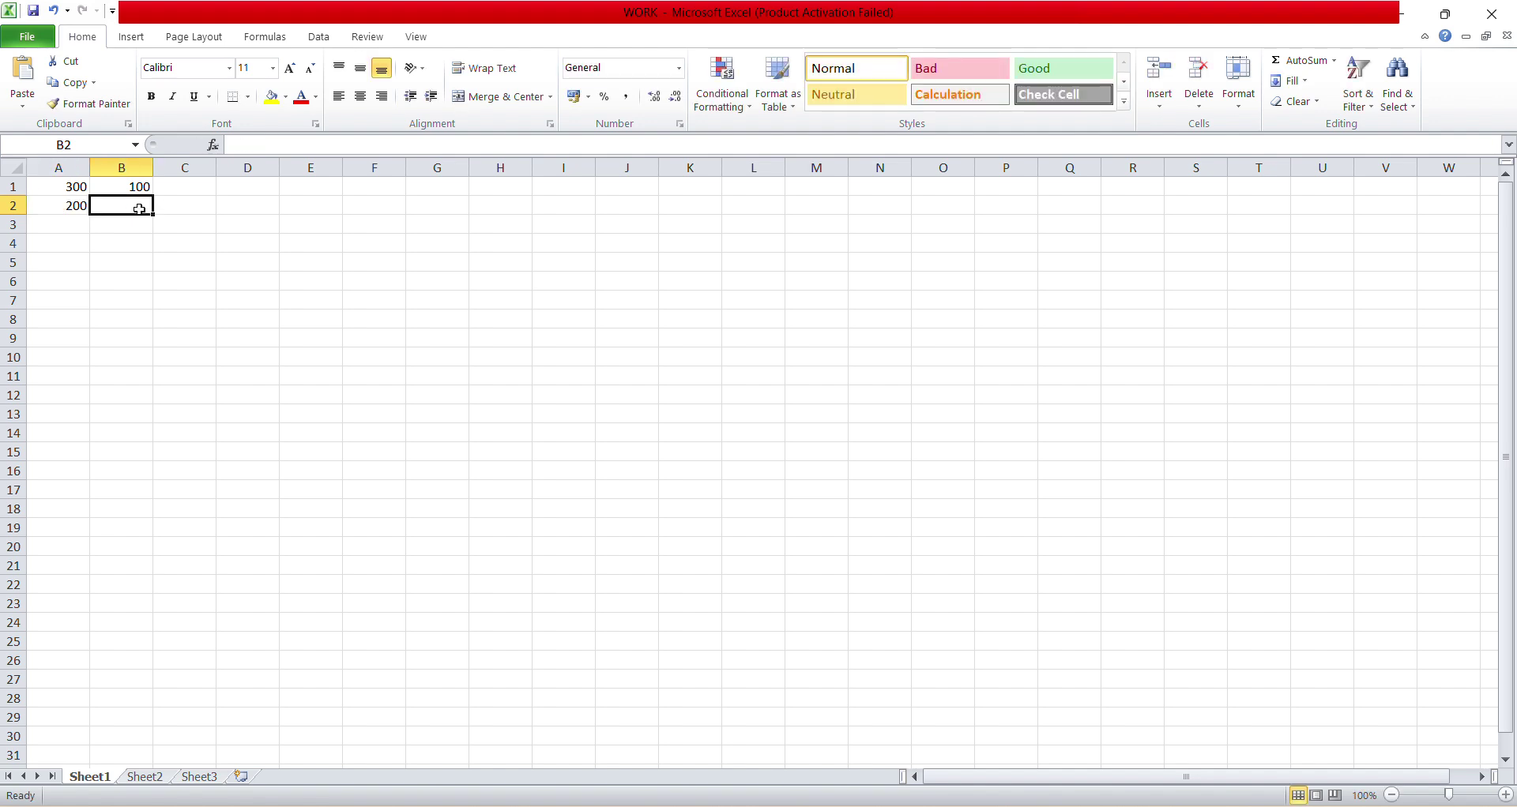
type("30")
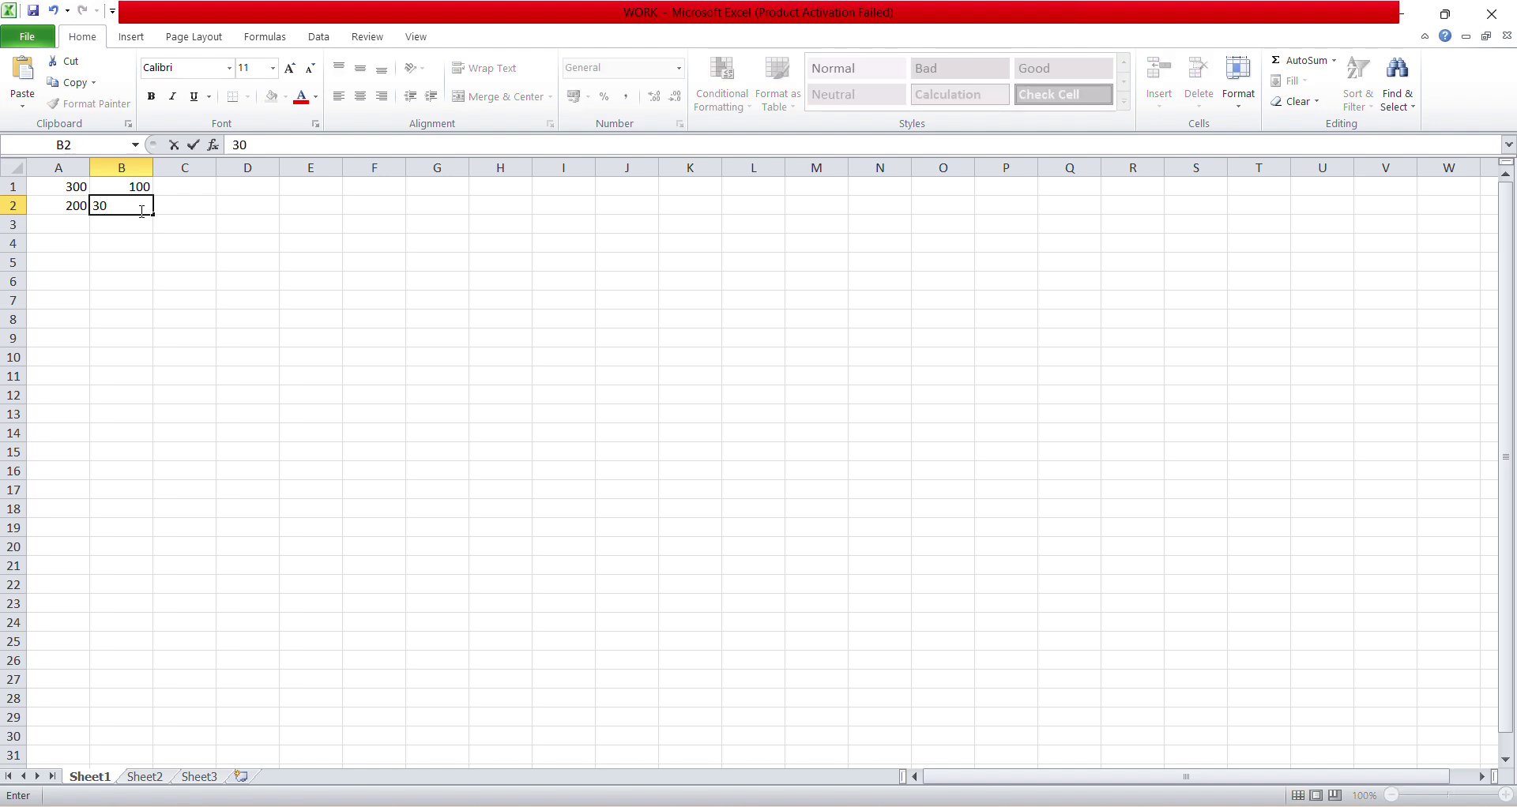
left_click(167, 209)
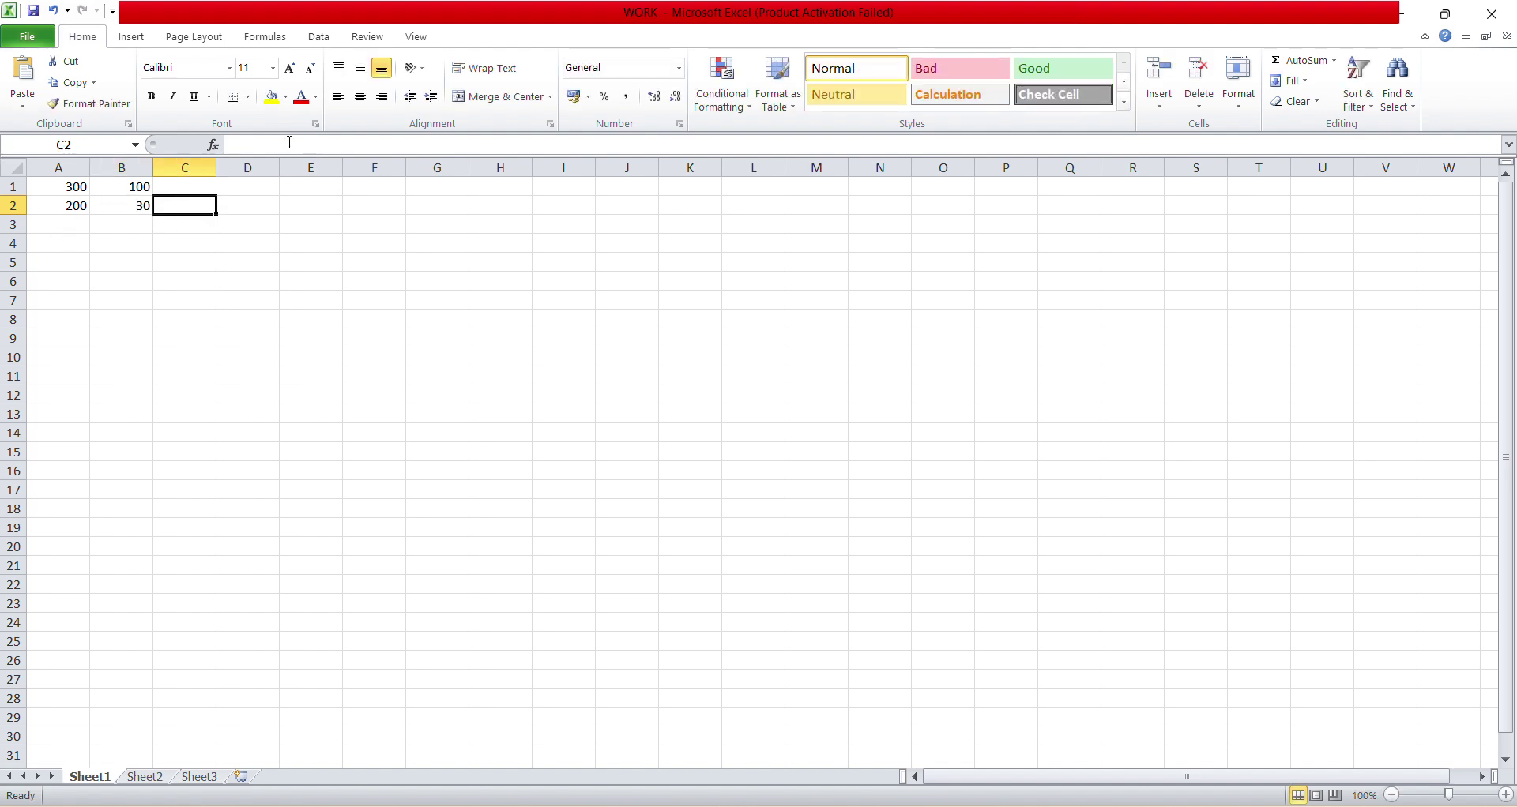
Step: Enter the cell-reference subtraction formula =A1-B2 in cell C1 and select that cell to show its formula
left_click(184, 187)
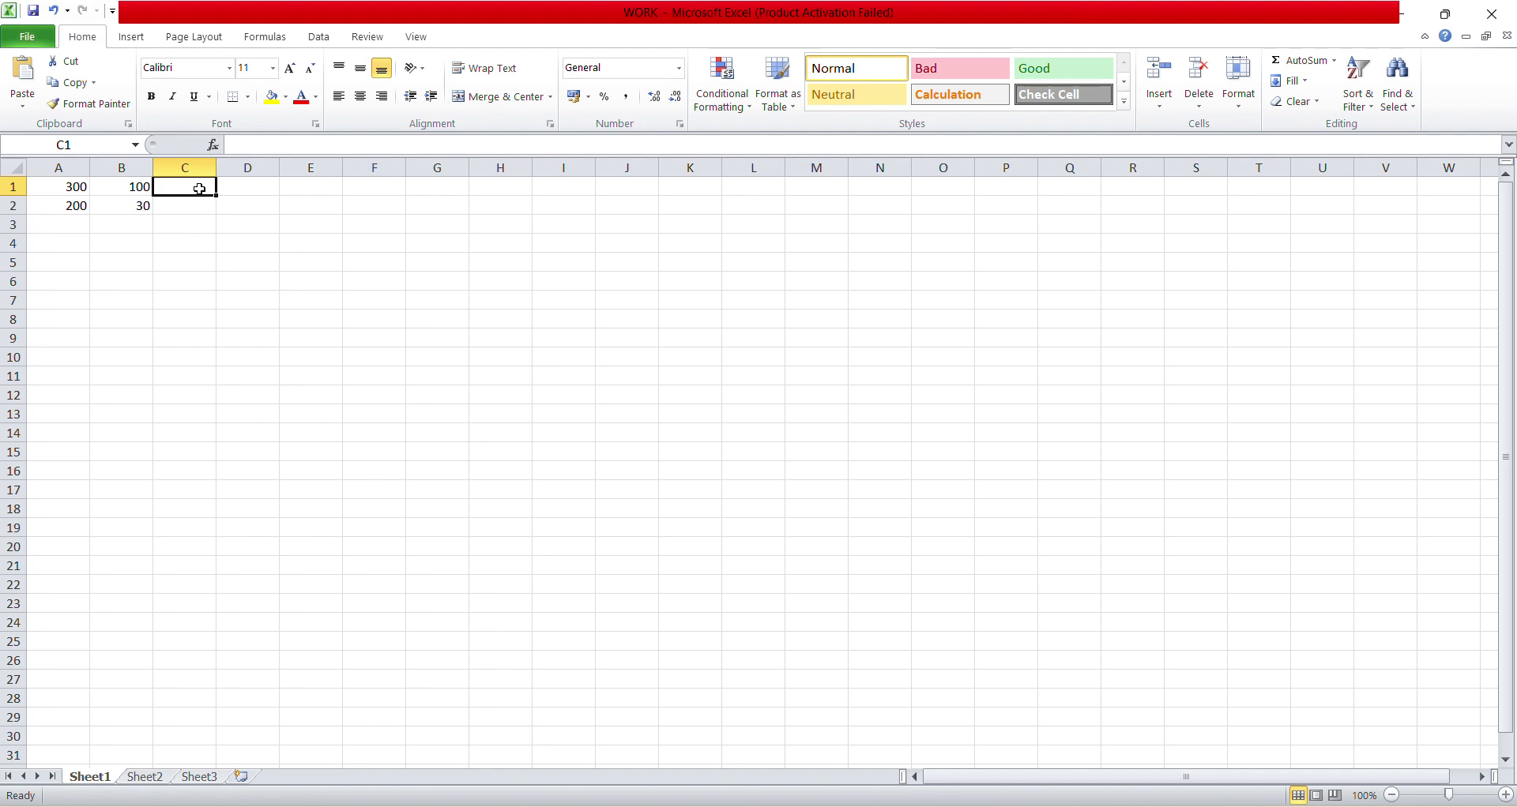
left_click(241, 142)
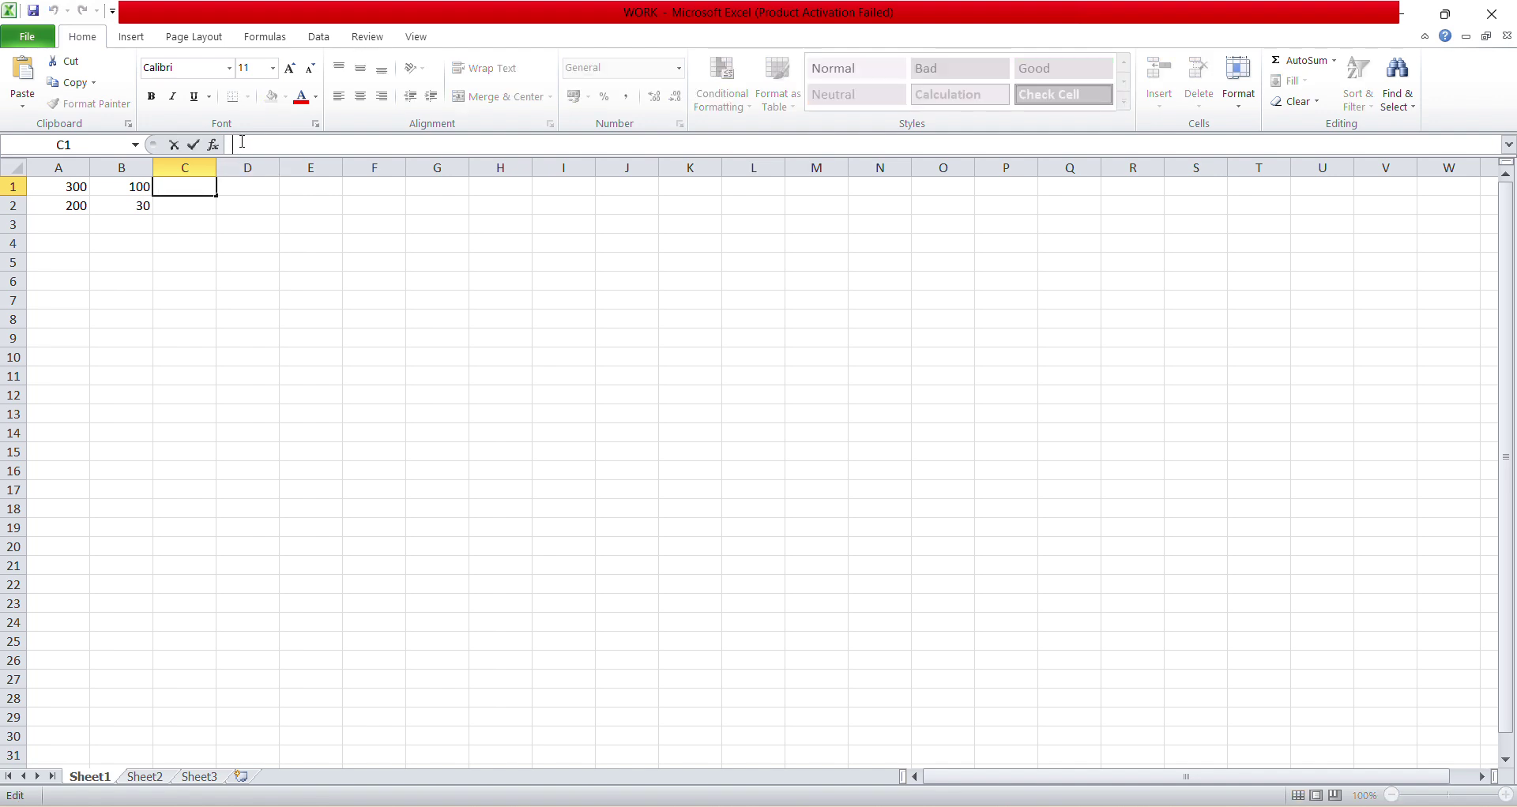
type("==")
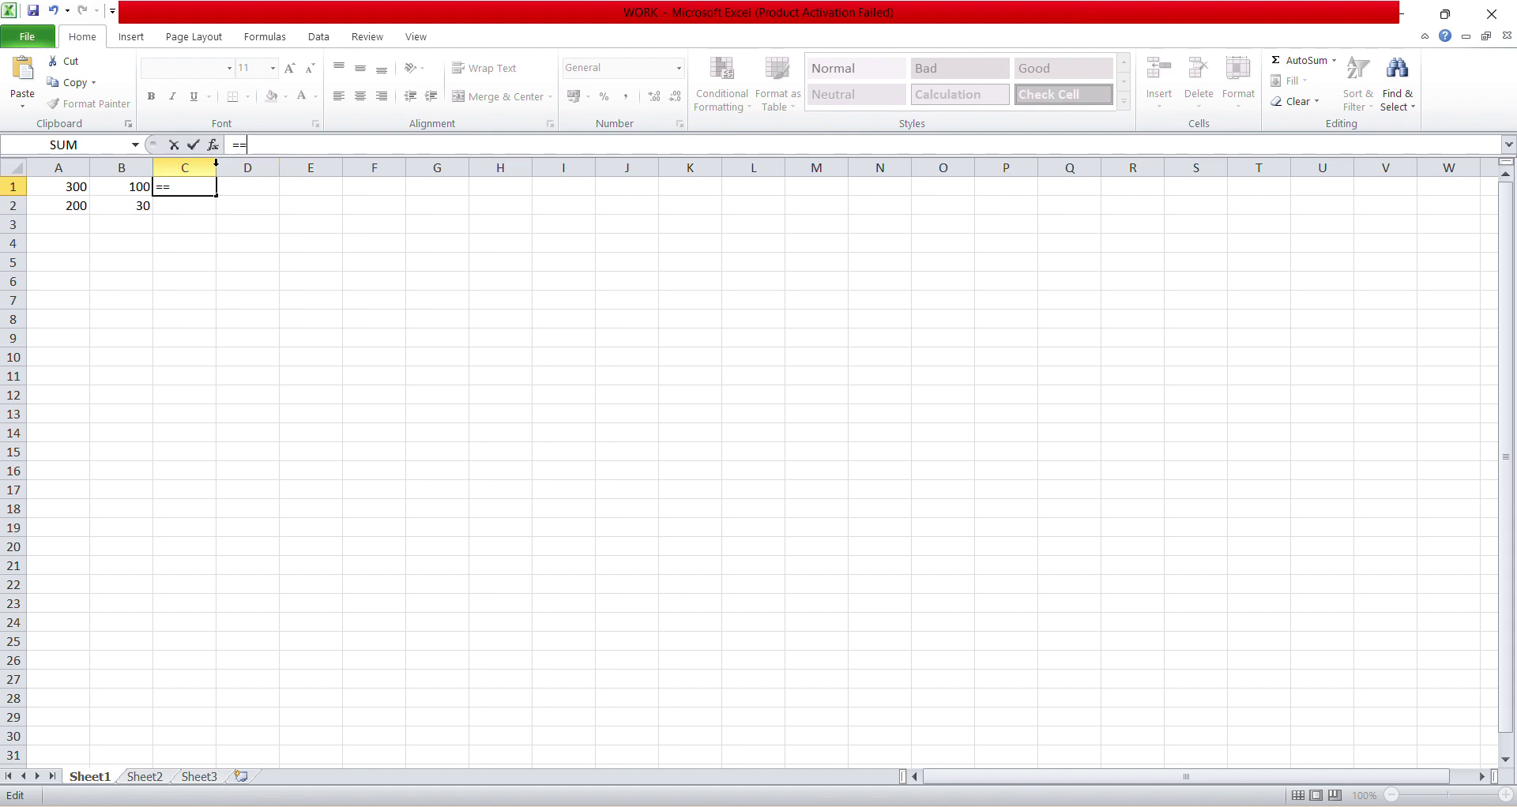
key("BackSpace")
left_click(271, 224)
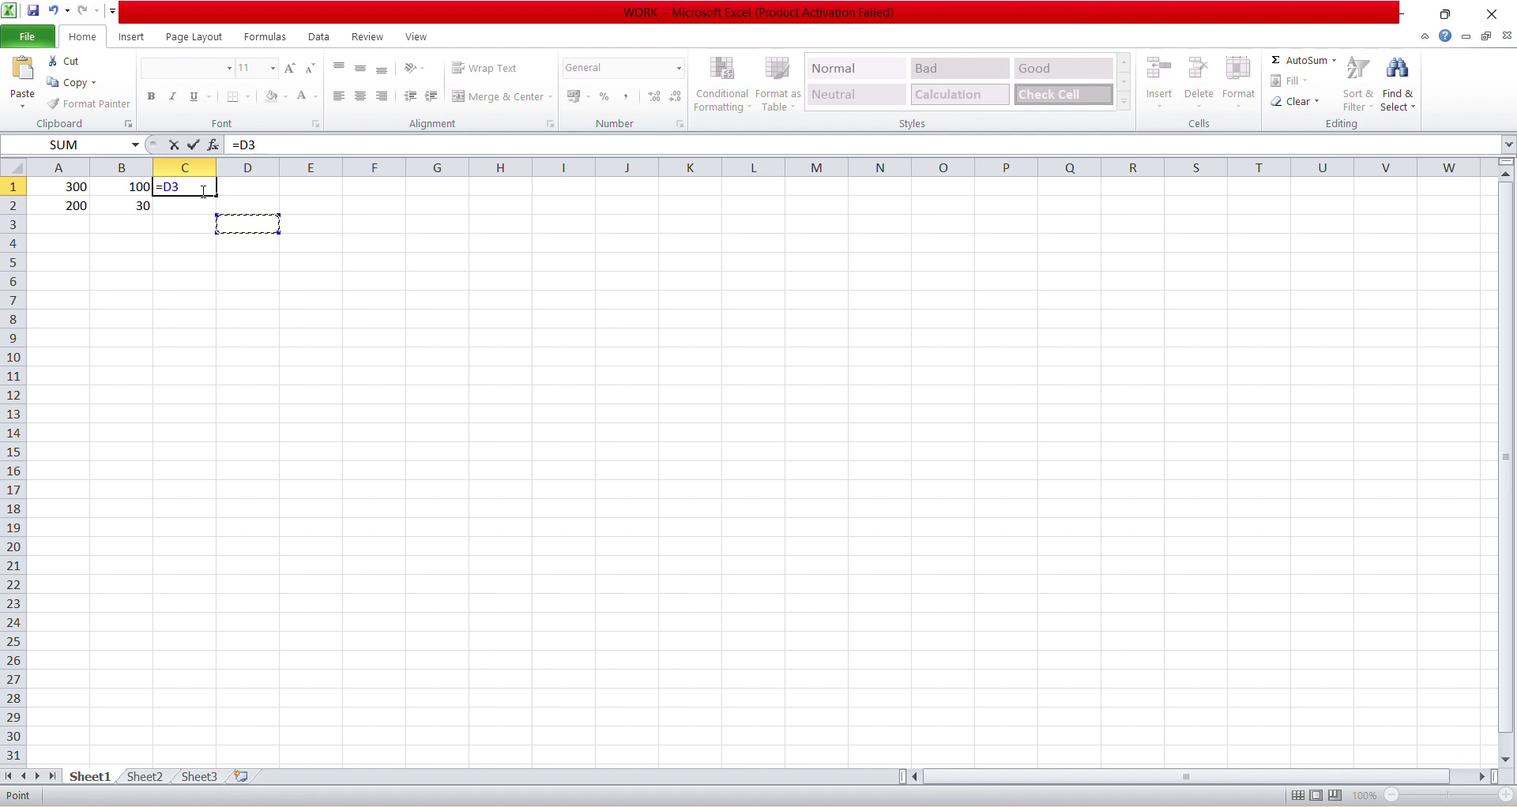
key("ctrl+z")
left_click(62, 188)
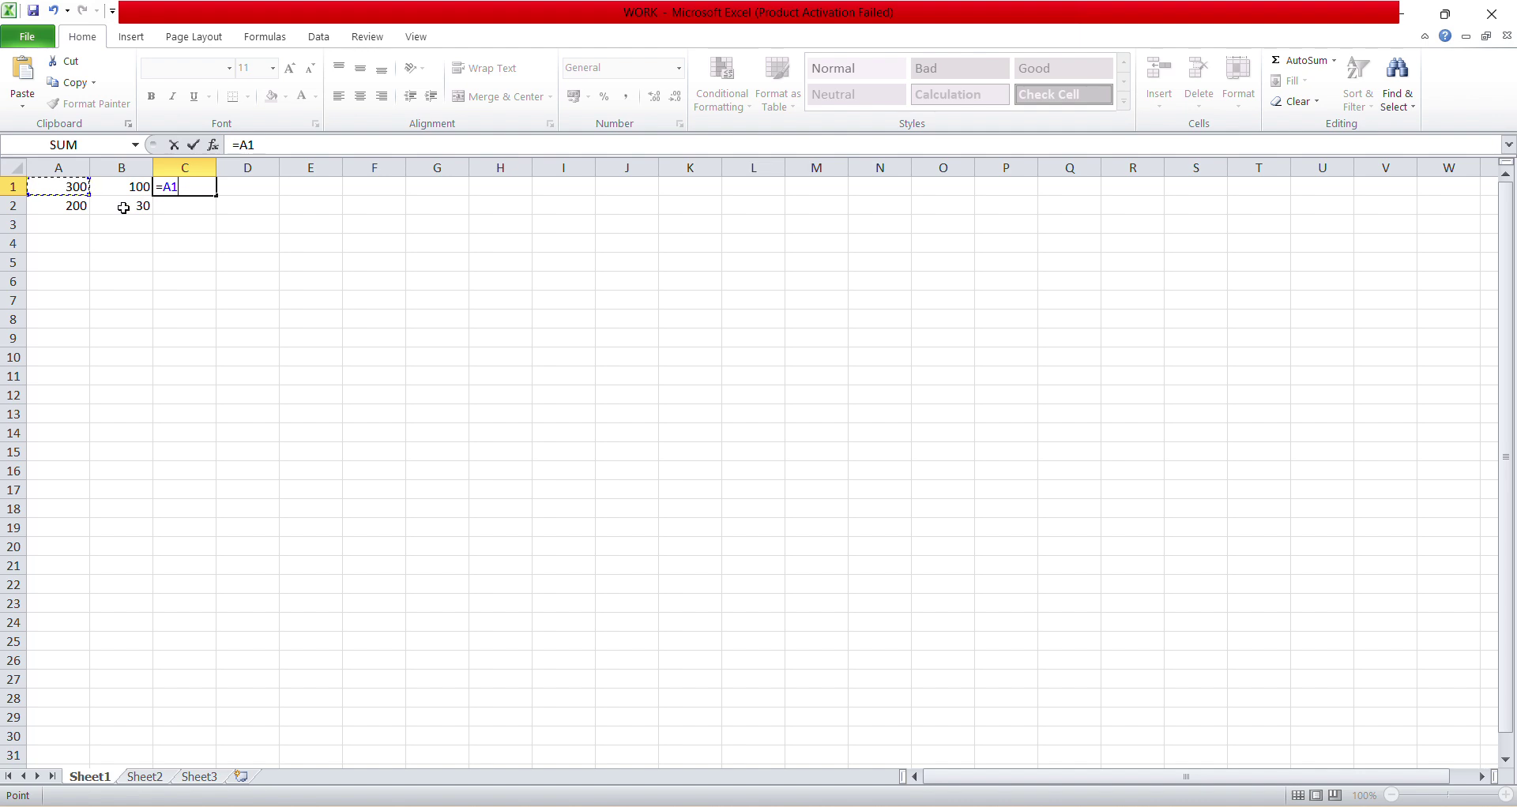
type("-")
left_click(139, 206)
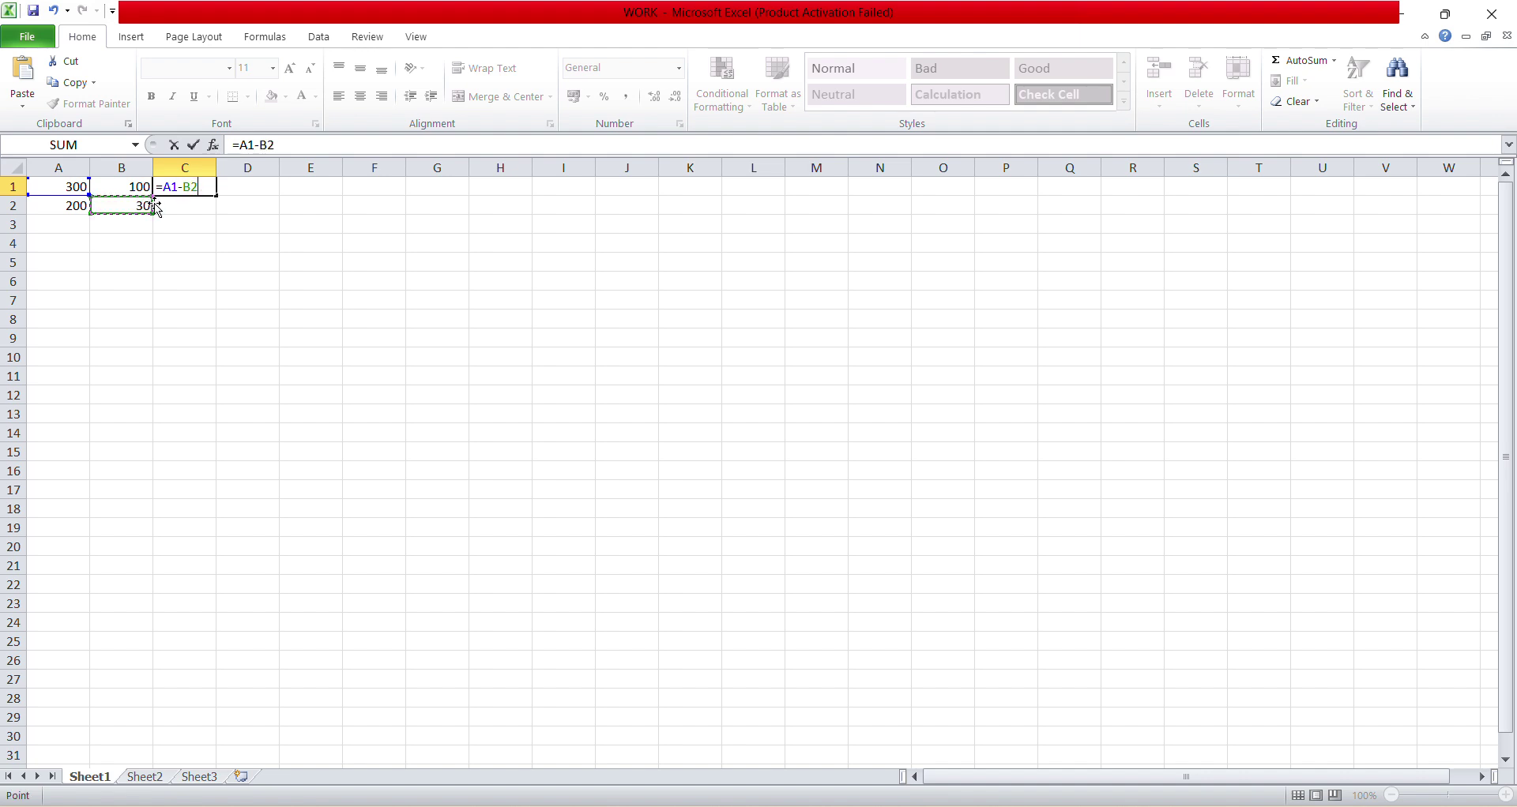
key("Return")
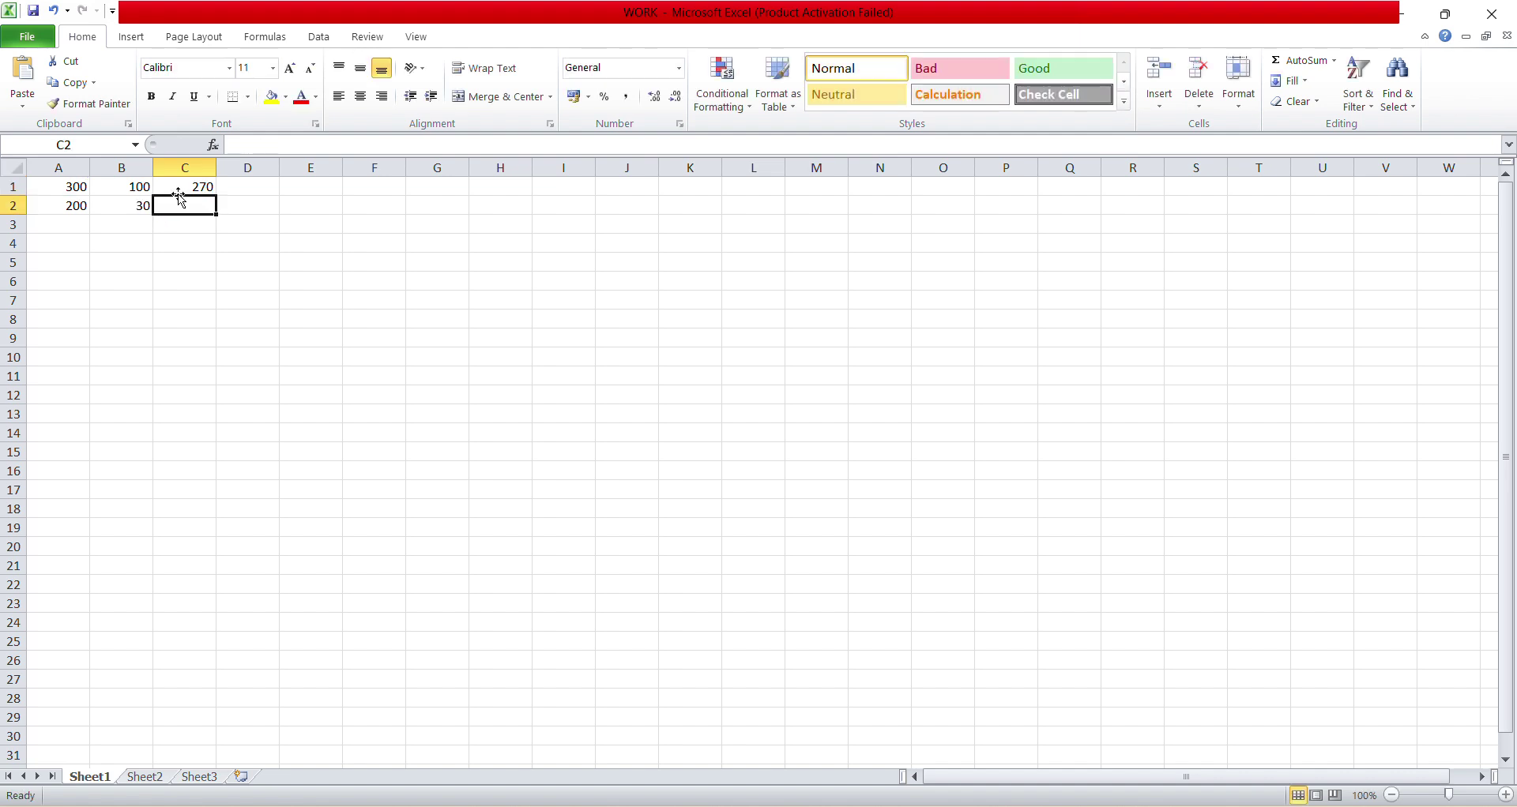
left_click(206, 186)
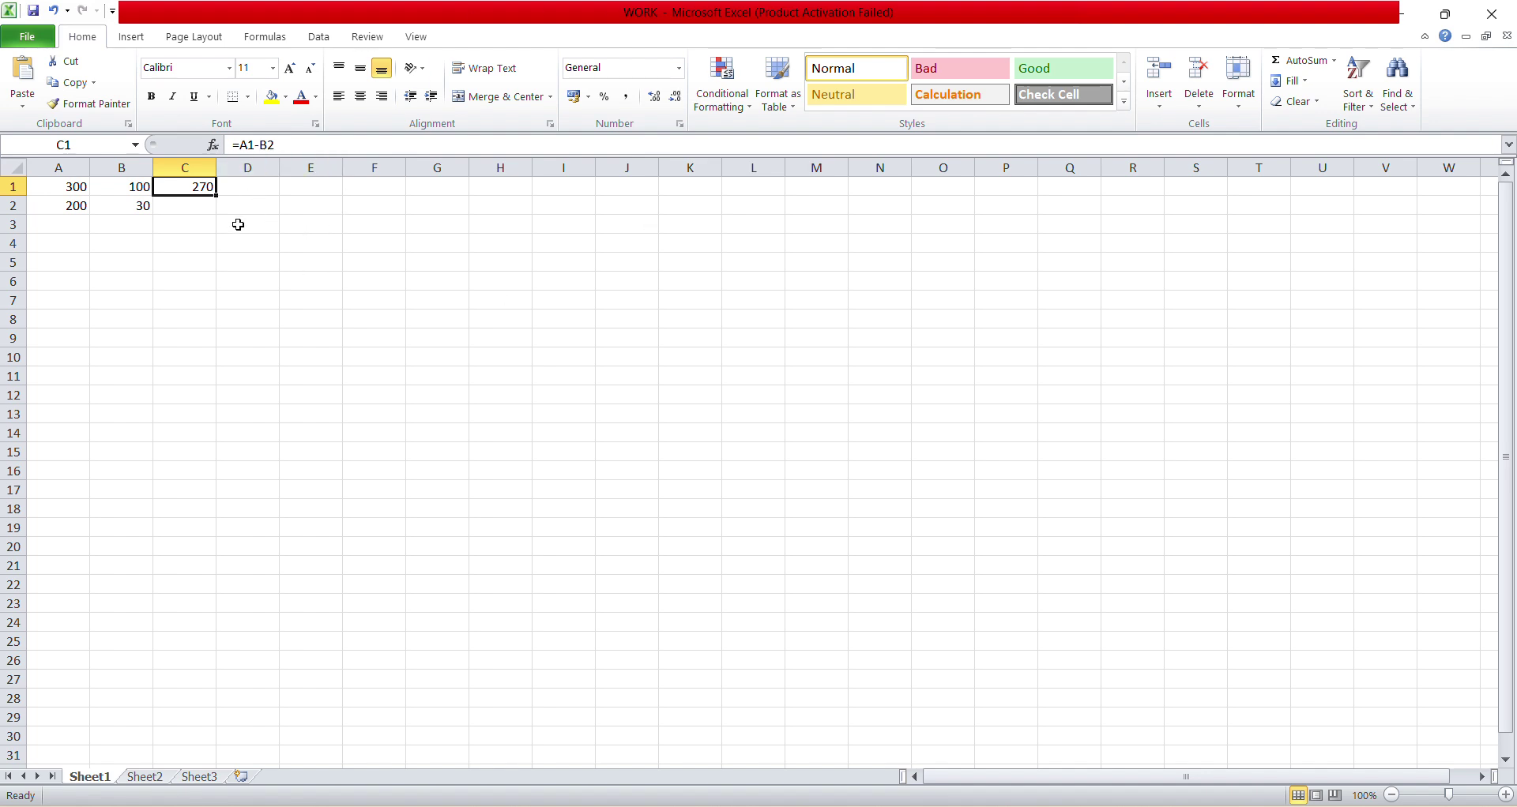
Step: Enter the cell-reference addition formula =A2+B1 in cell C2
left_click(206, 206)
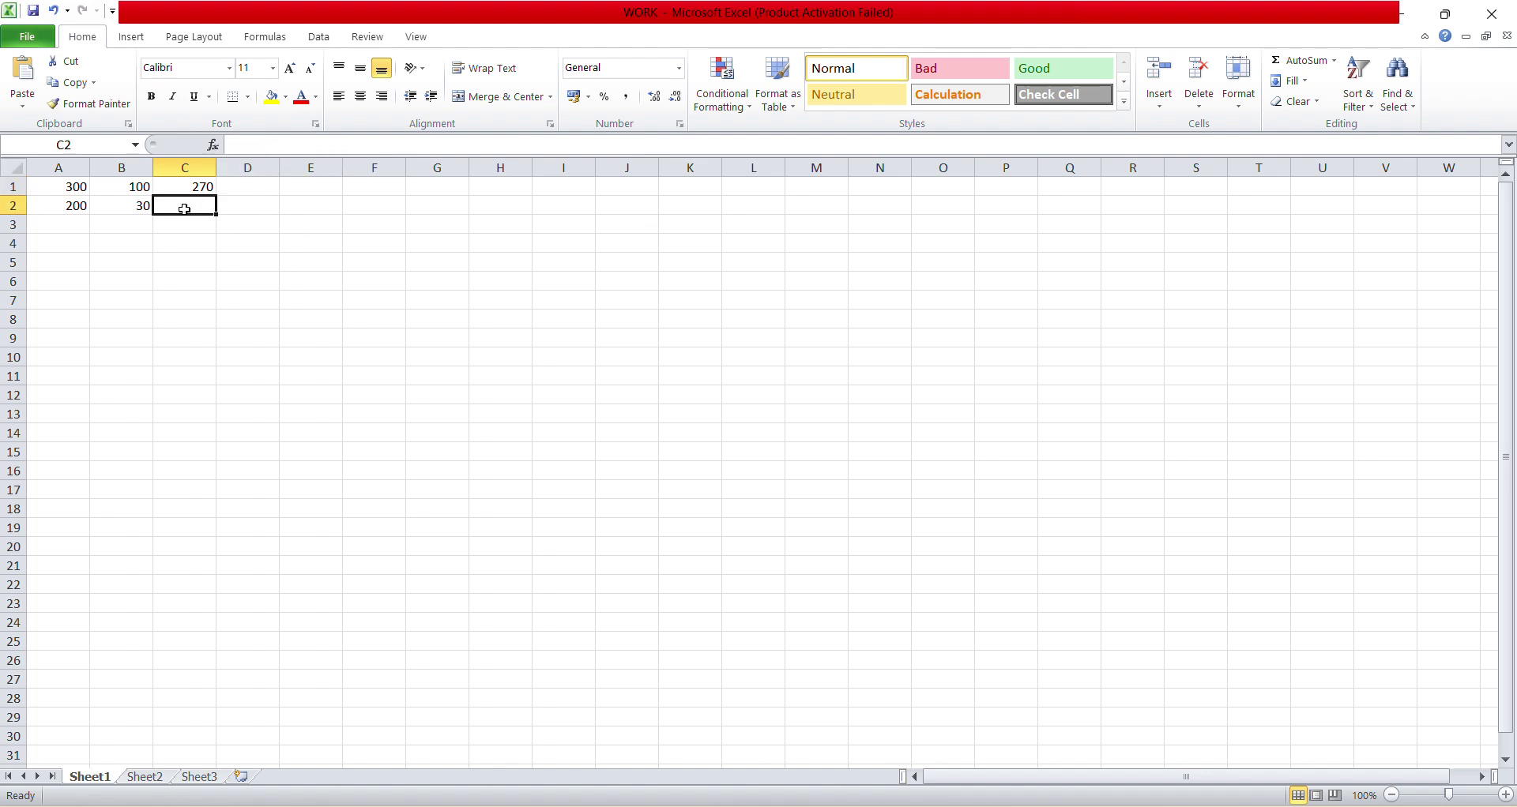
double_click(184, 209)
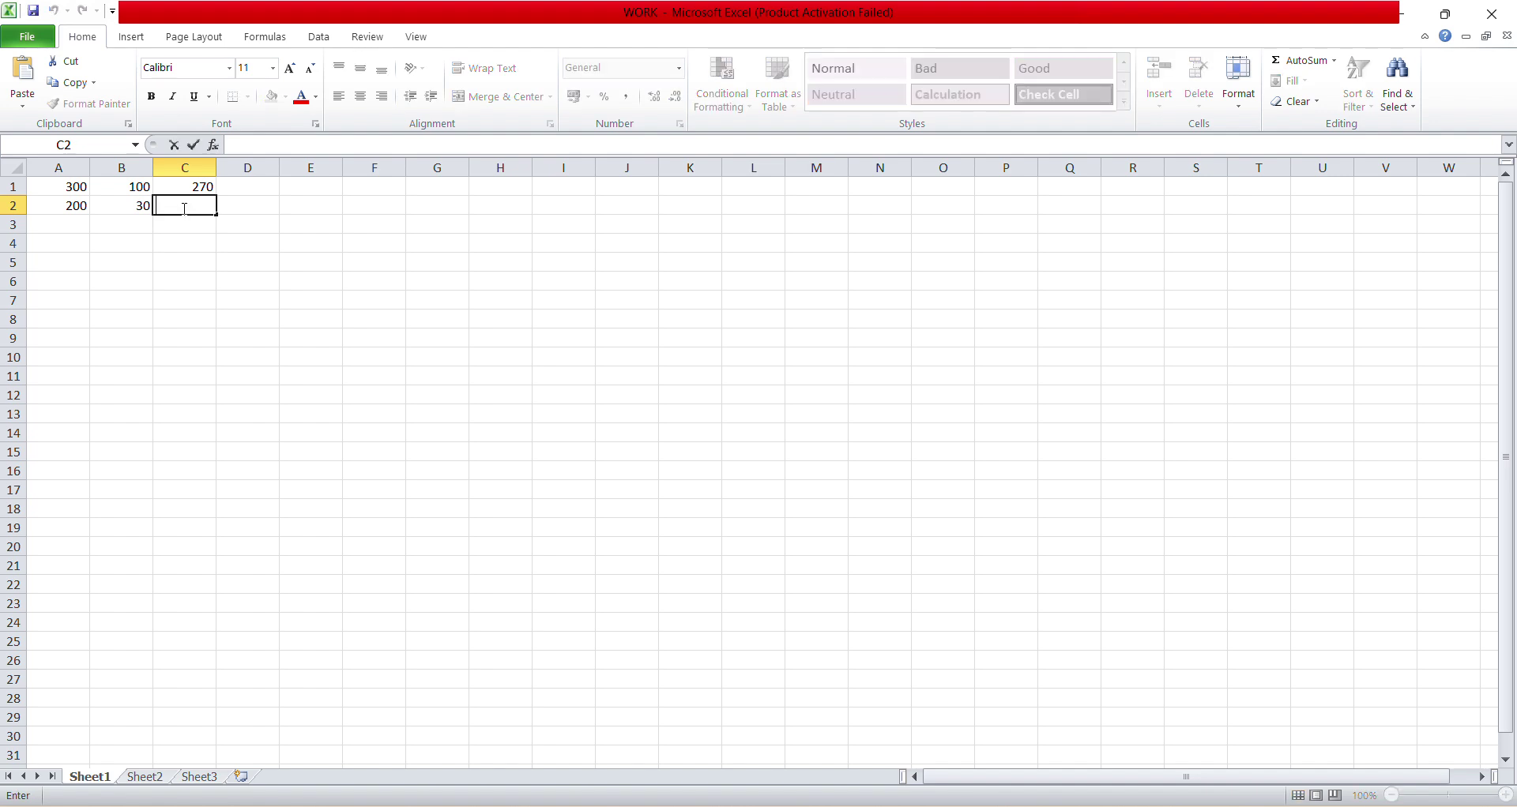
type("=")
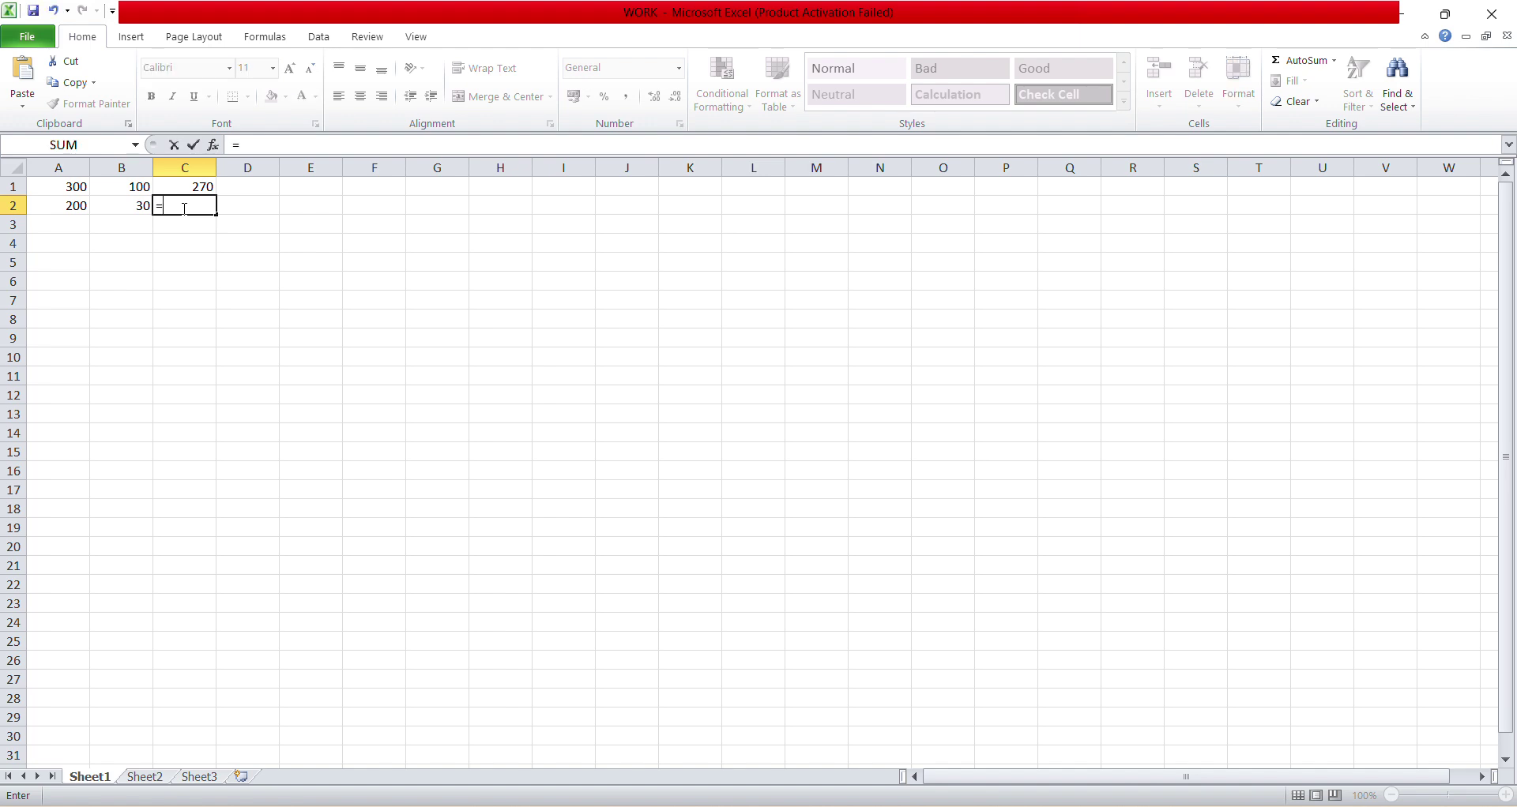
left_click(81, 207)
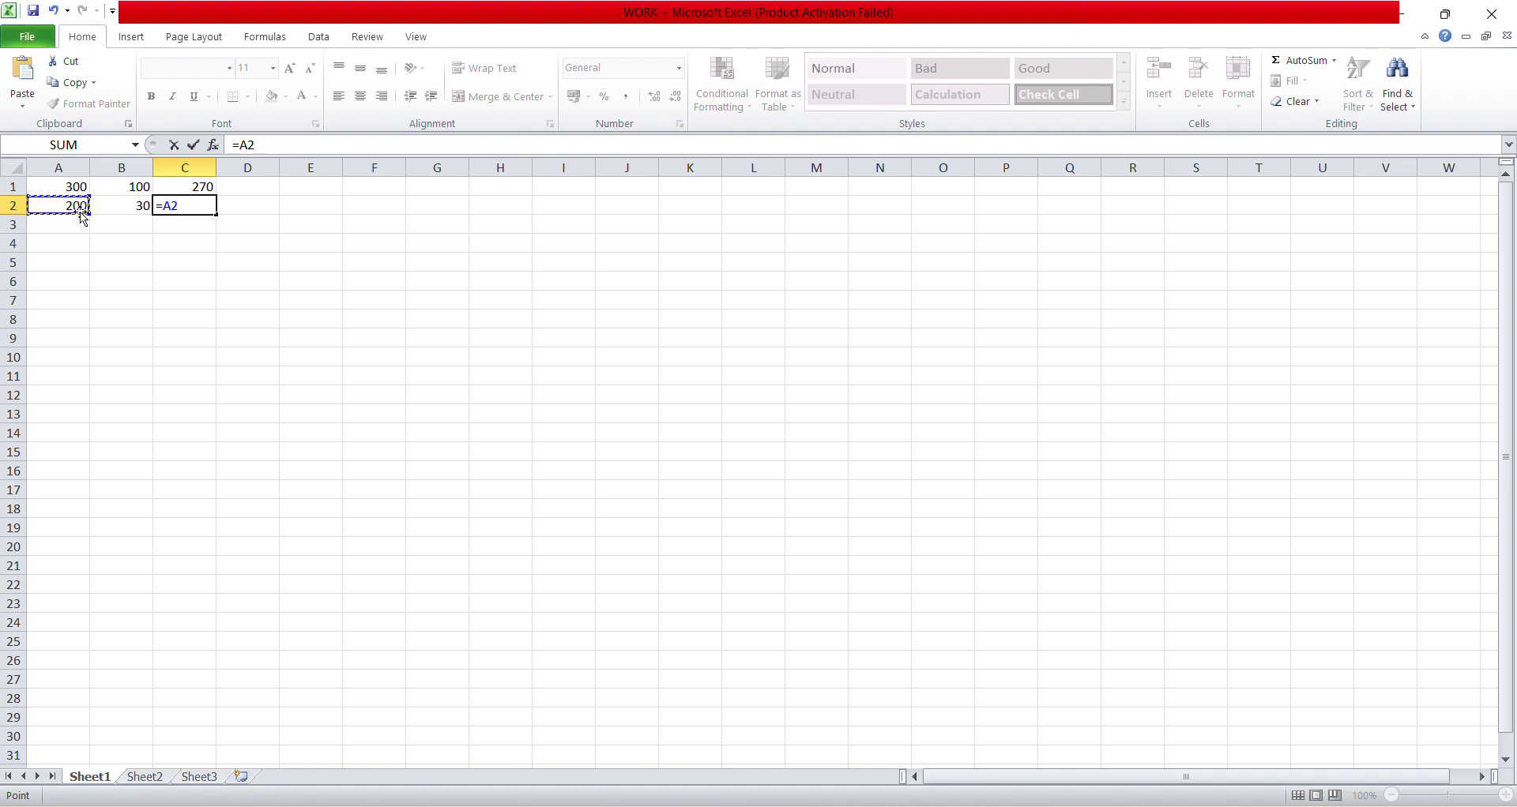
type("+")
left_click(130, 189)
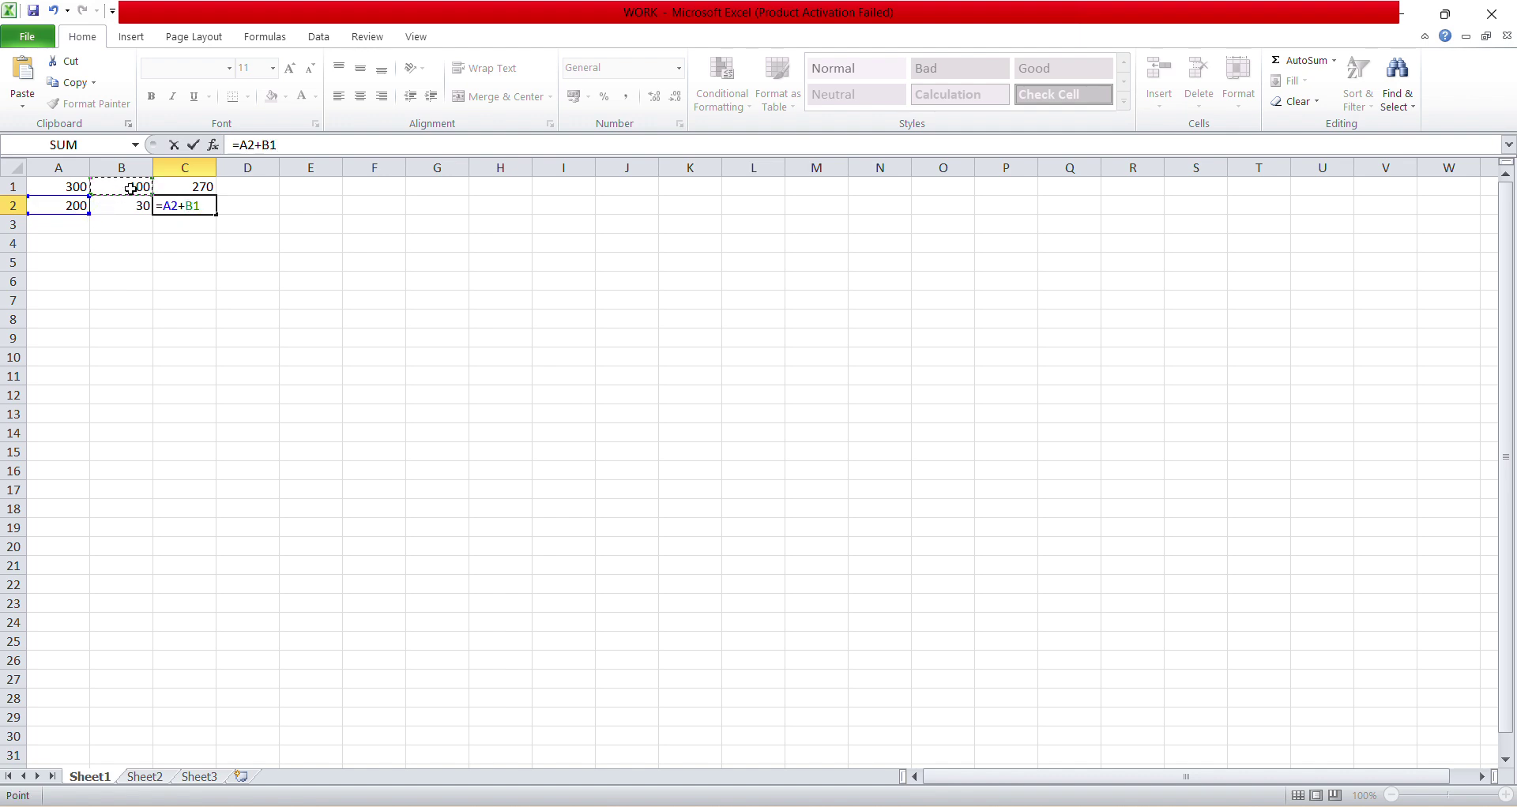
key("Return")
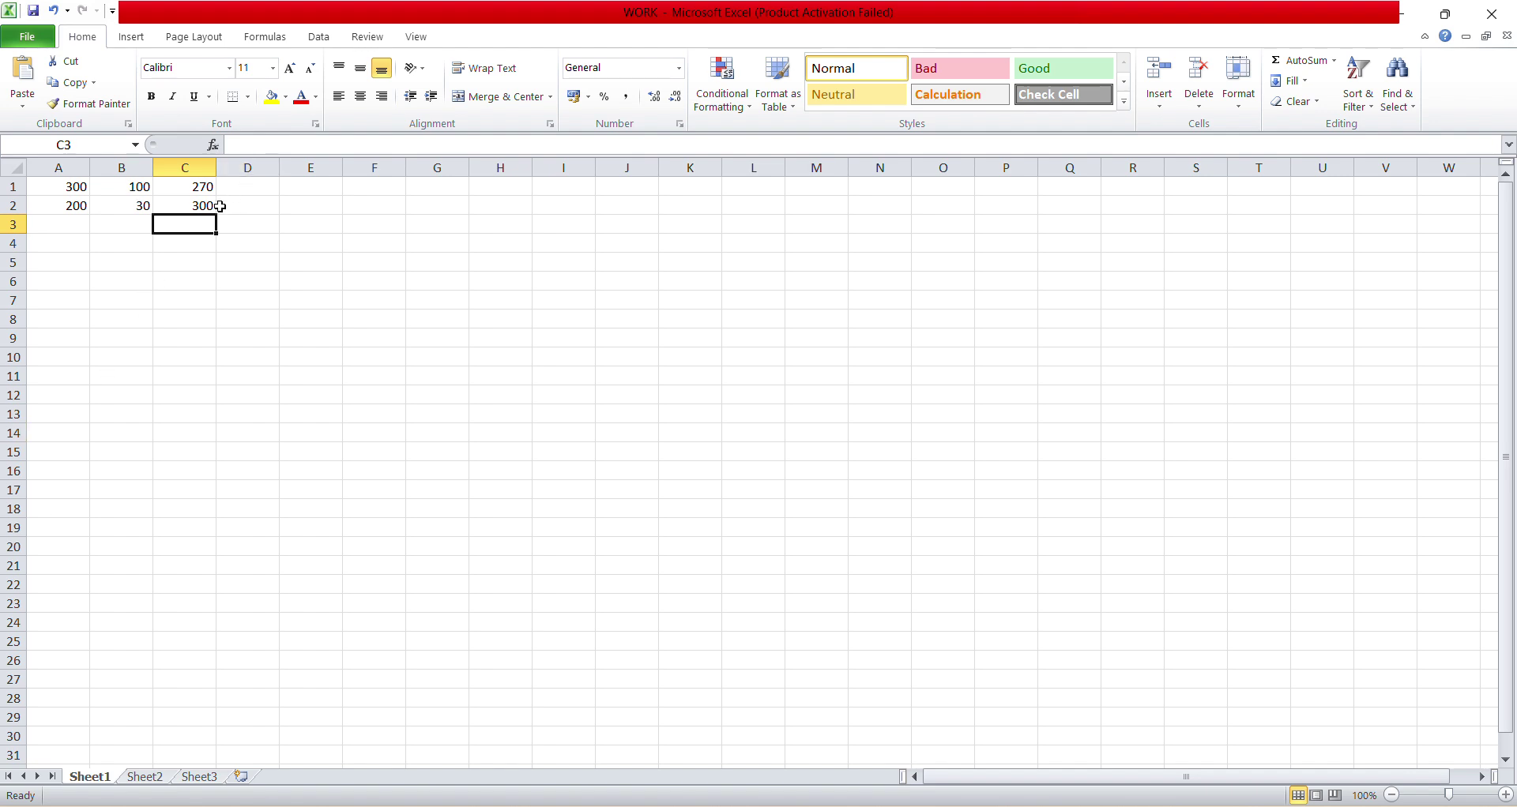
Step: Examine the formulas in cells C1 and C2 together with the input cells A2 and B1 they refer to
left_click(74, 207)
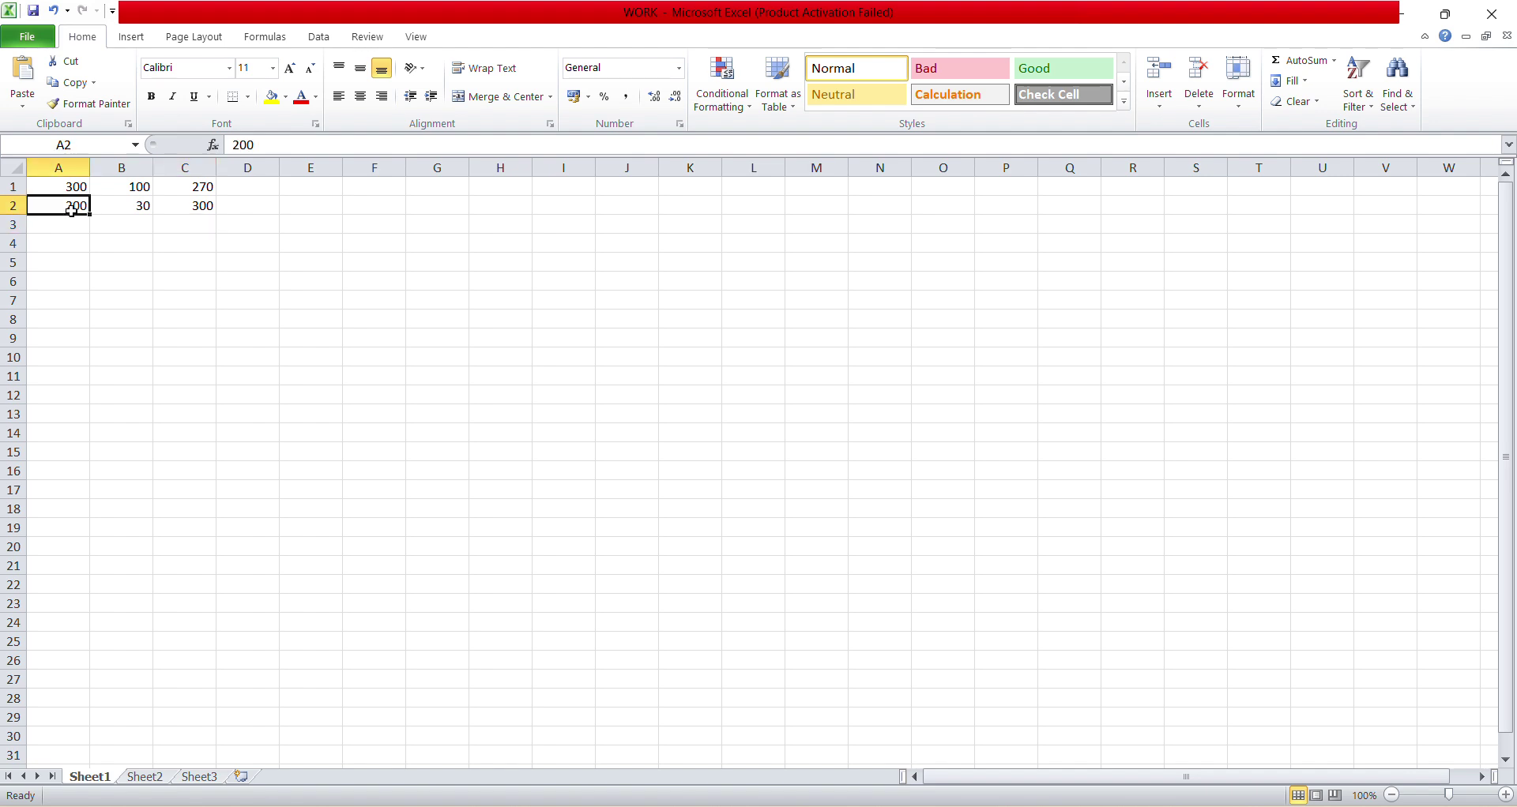
left_click(126, 186)
left_click(198, 207)
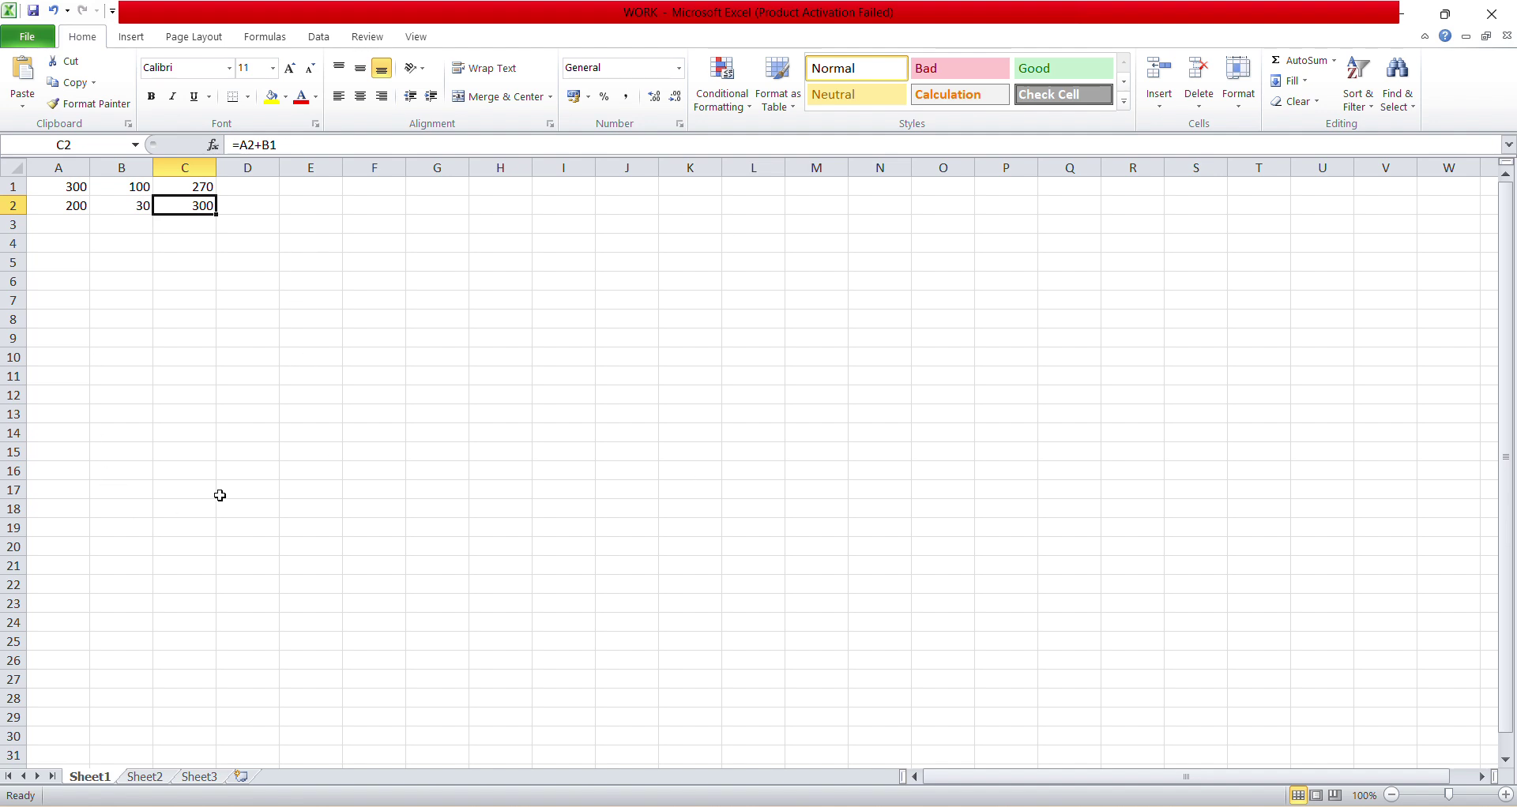
left_click(317, 376)
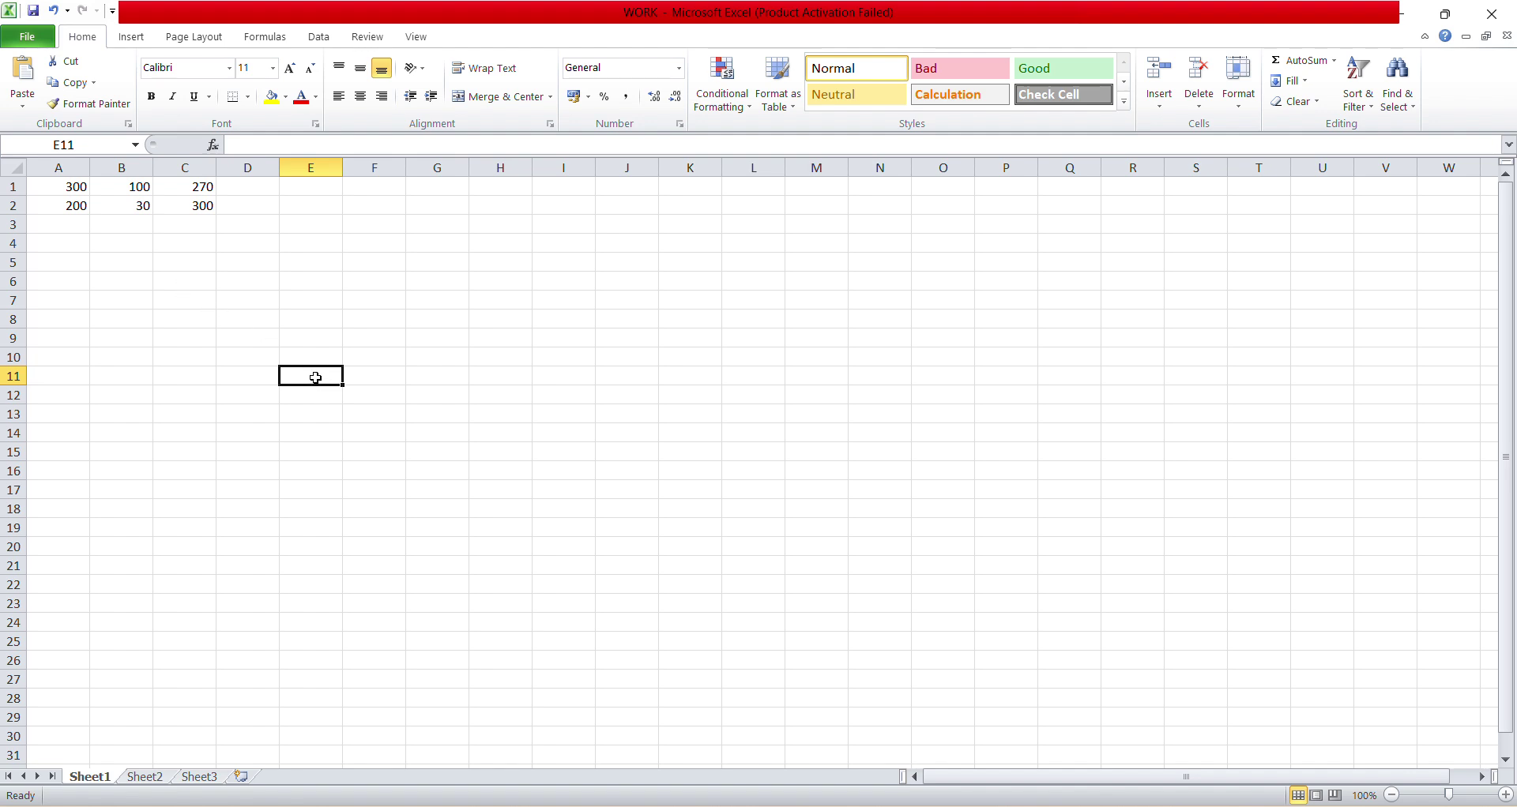
left_click_drag(315, 377, 505, 464)
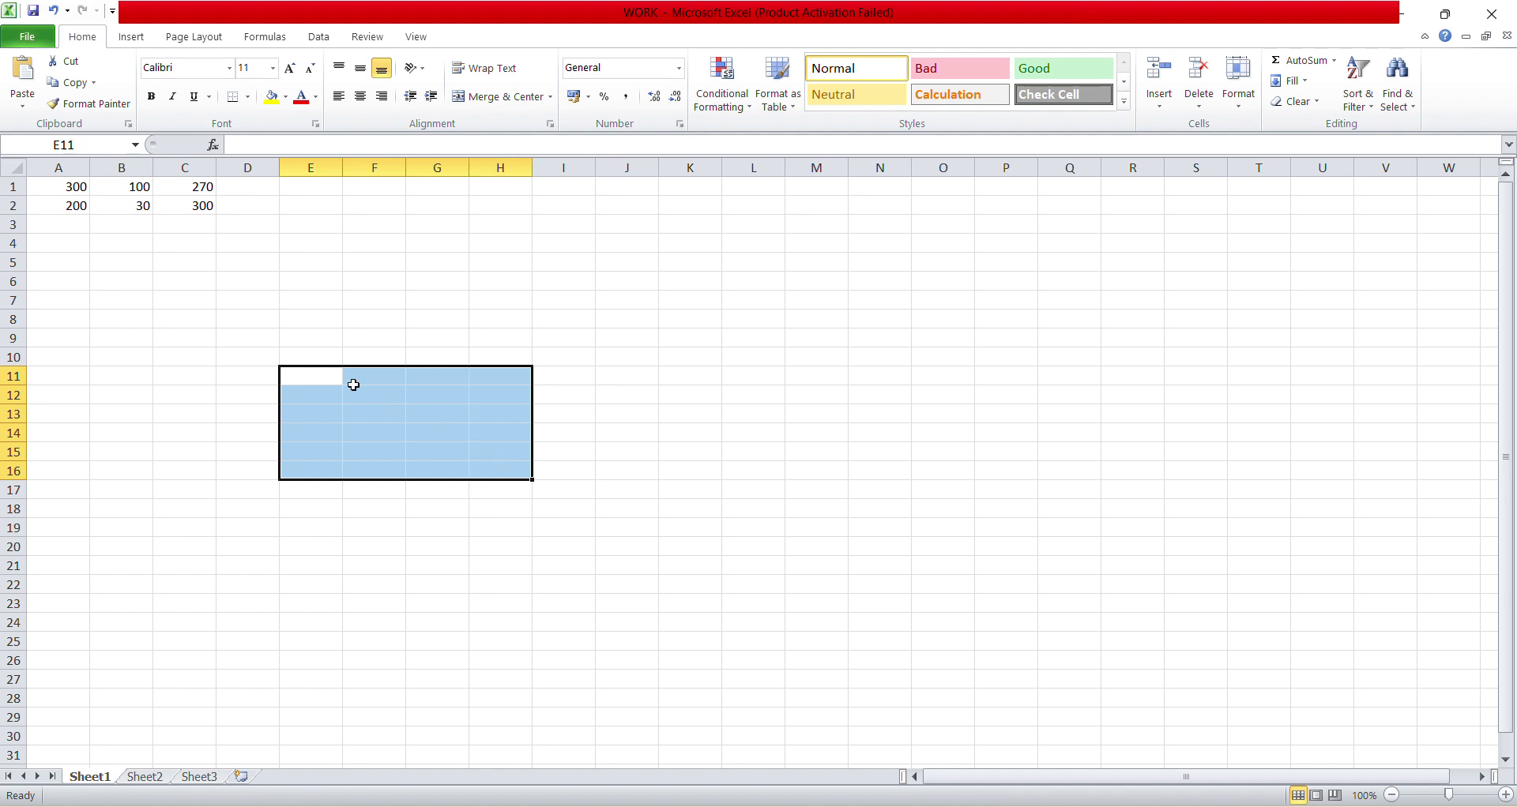
left_click(311, 384)
left_click_drag(45, 181, 197, 205)
left_click(197, 206)
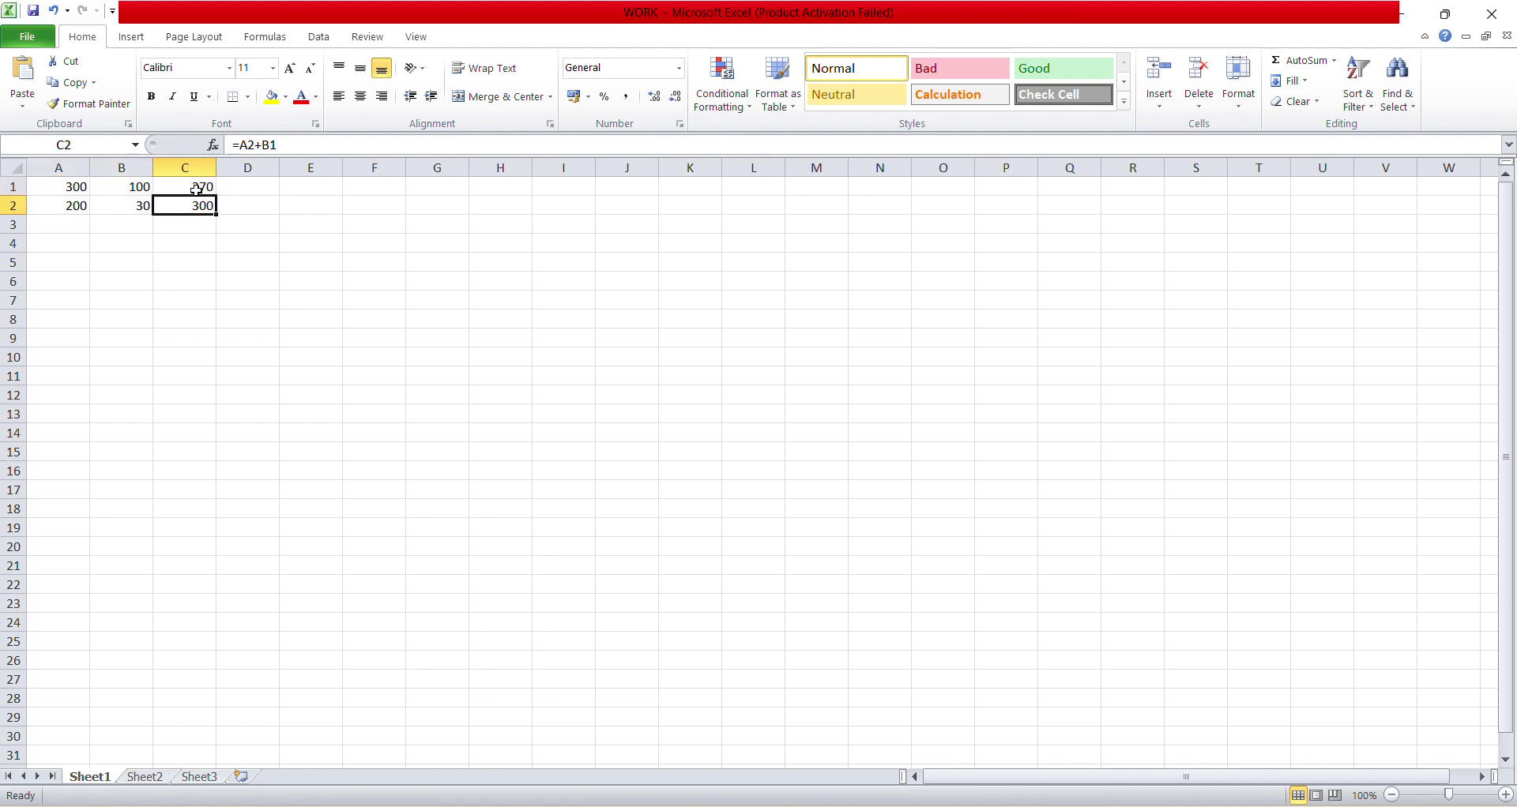
left_click(196, 188)
left_click(198, 207)
Step: Enter the cell-name labels A1 in cell D11 and A2 in cell D12
left_click(253, 374)
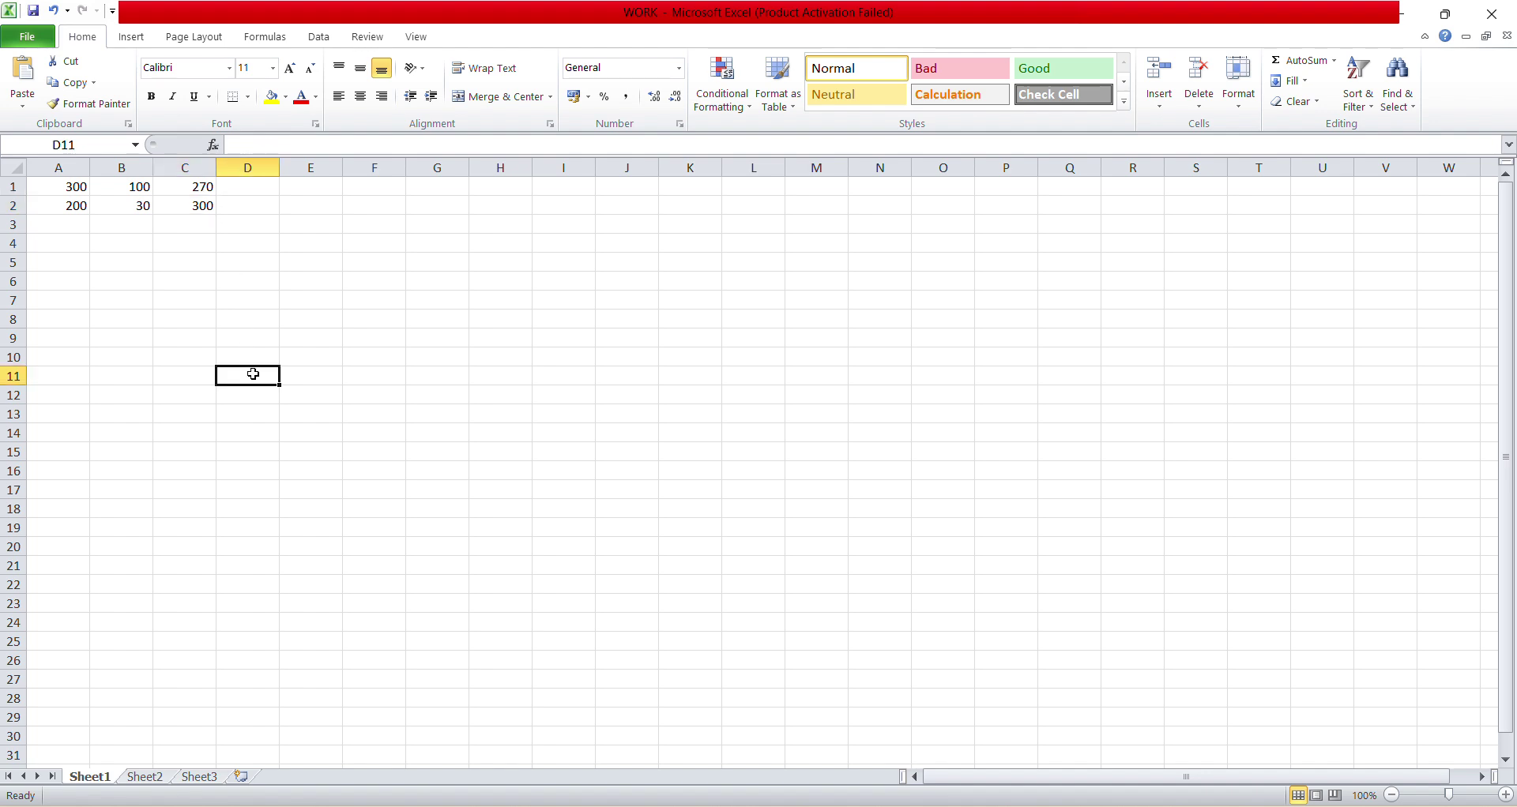
left_click_drag(252, 374, 480, 468)
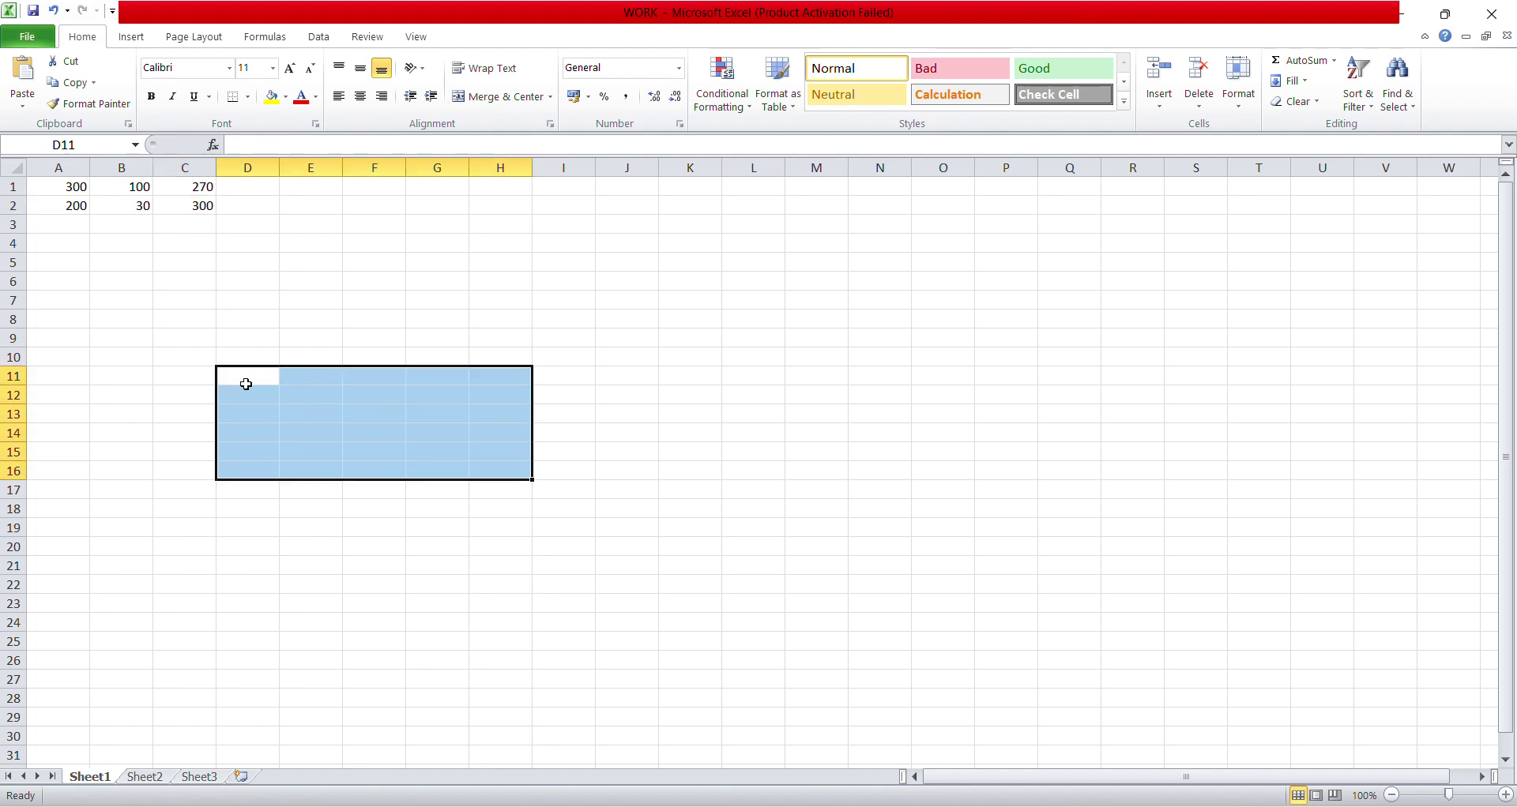
type("A1")
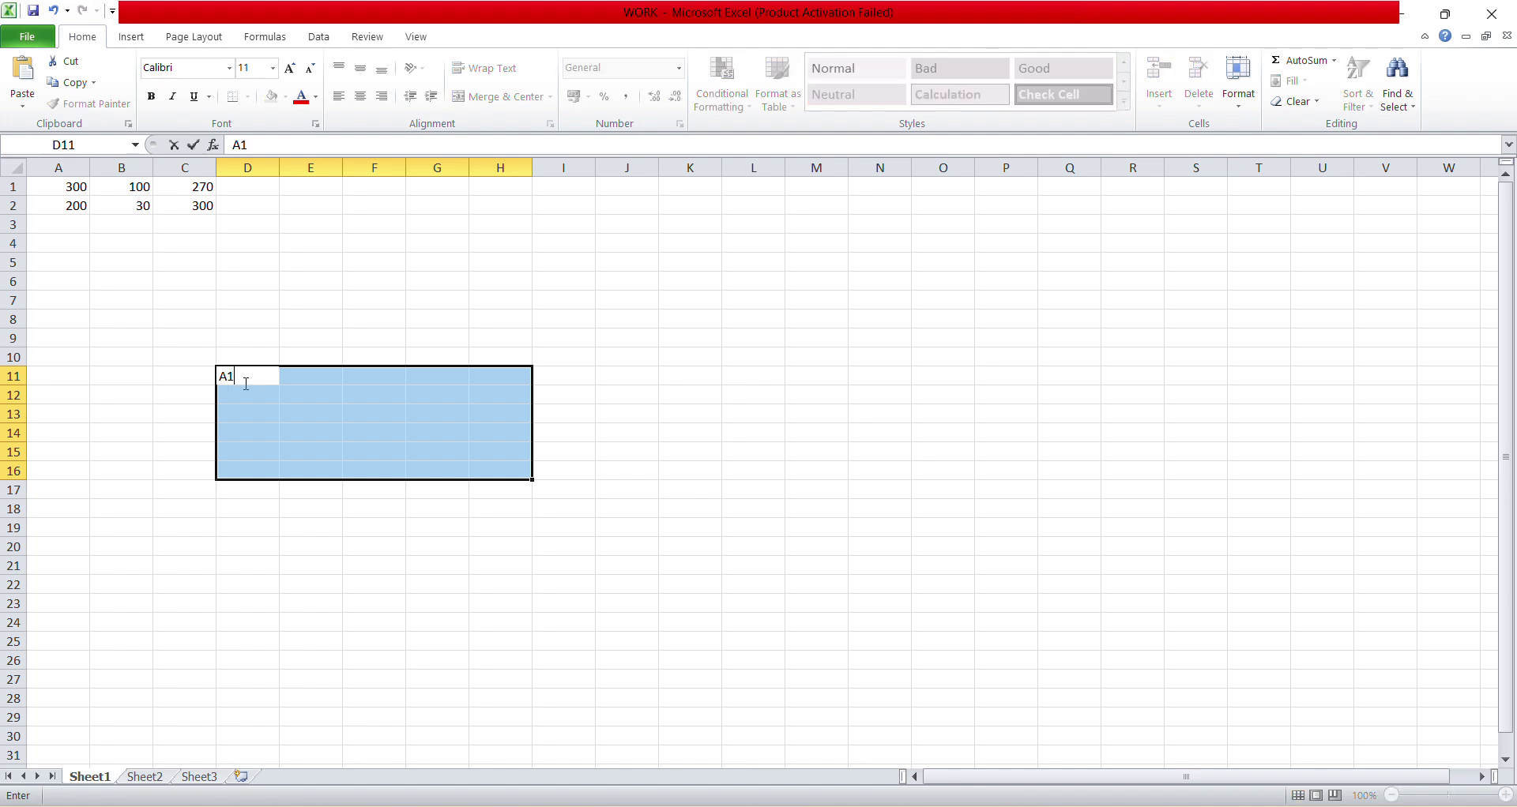
type("A")
key("BackSpace")
left_click(246, 388)
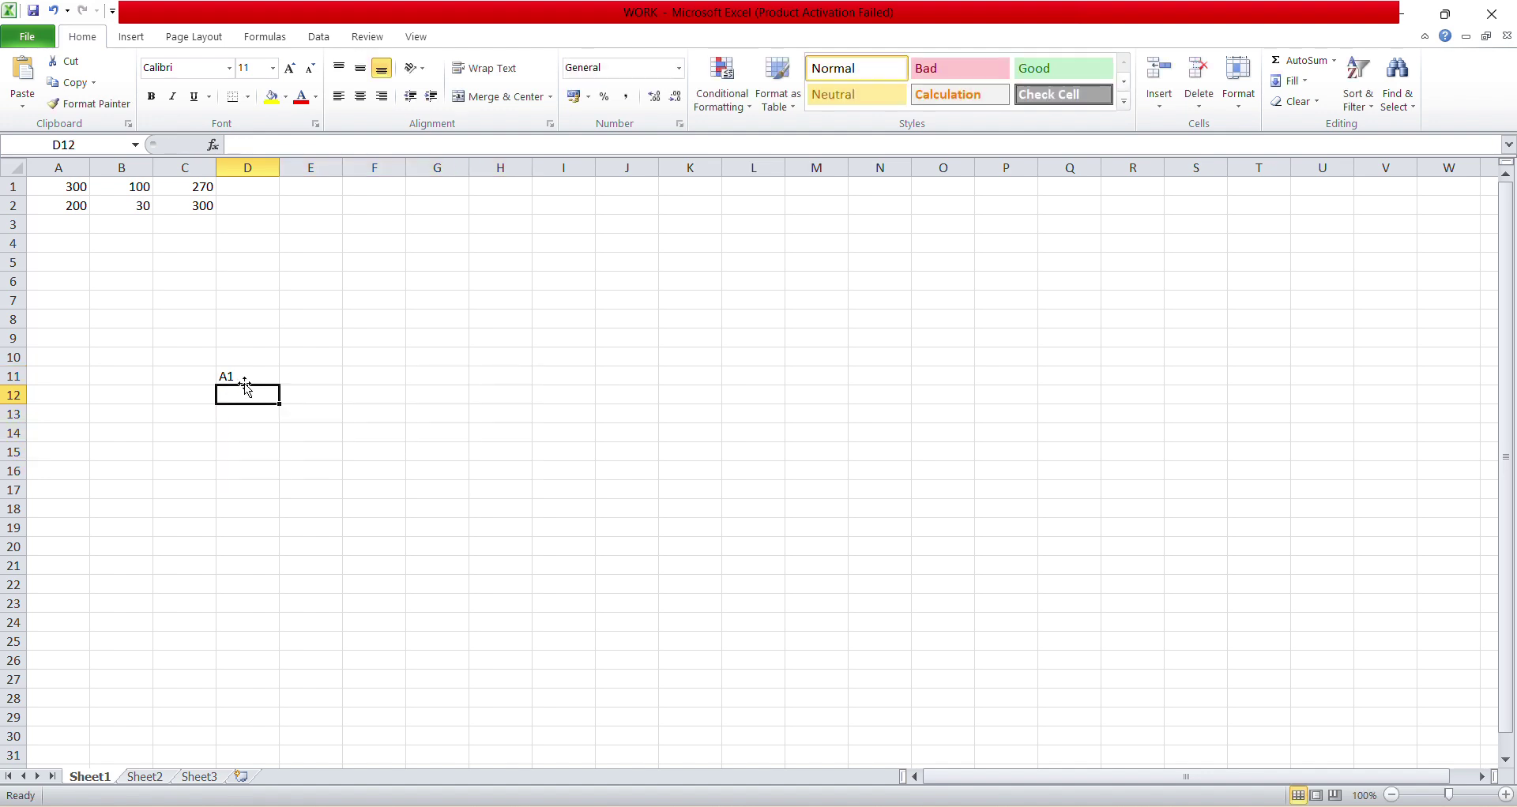
type("A2")
key("Up")
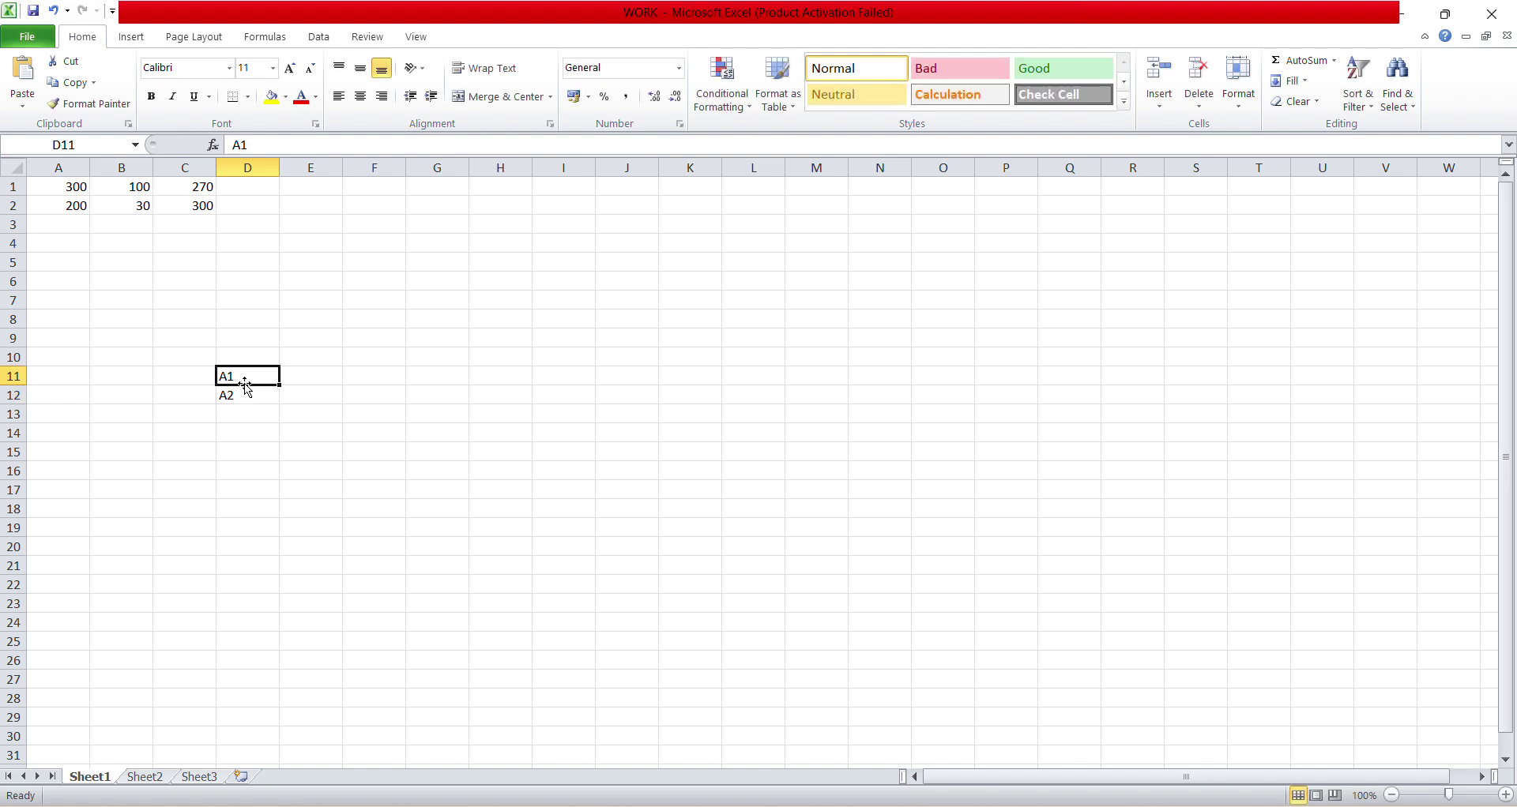
Step: Enter the cell-name labels B1 in cell D14 and B2 in cell D15
key("Down")
key("Down")
key("Down")
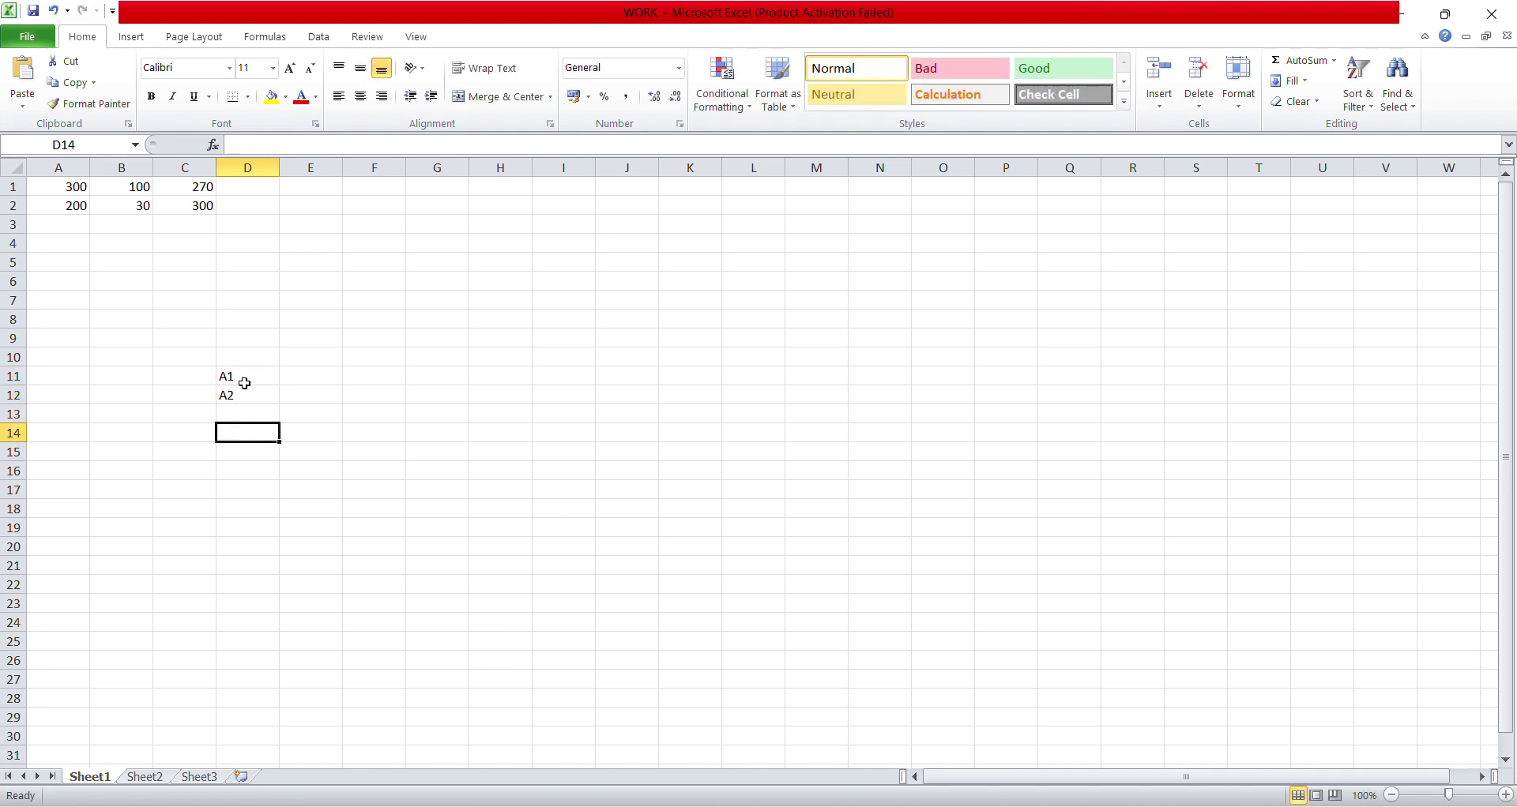
type("B1")
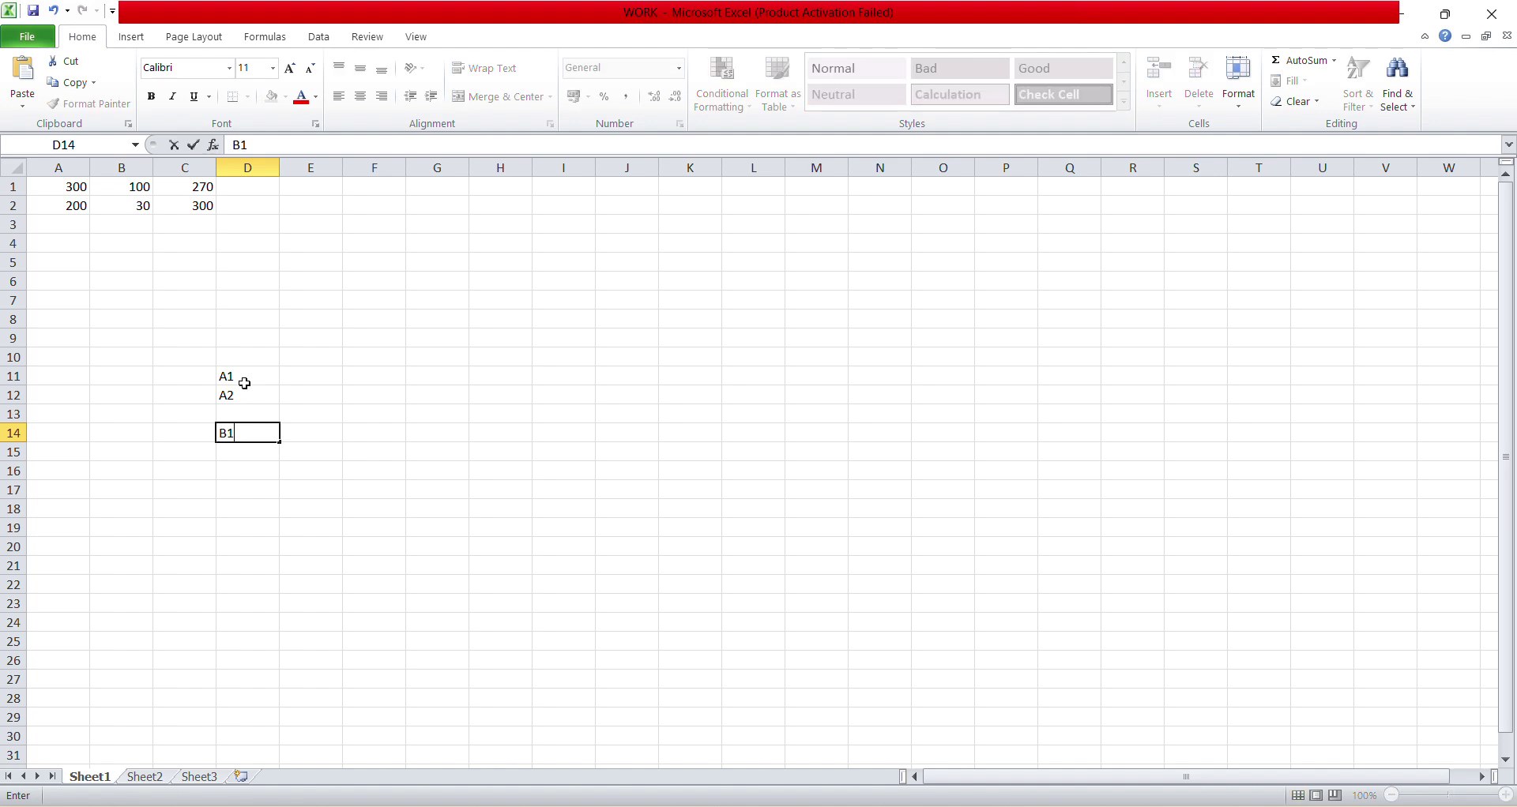
key("Return")
type("B2")
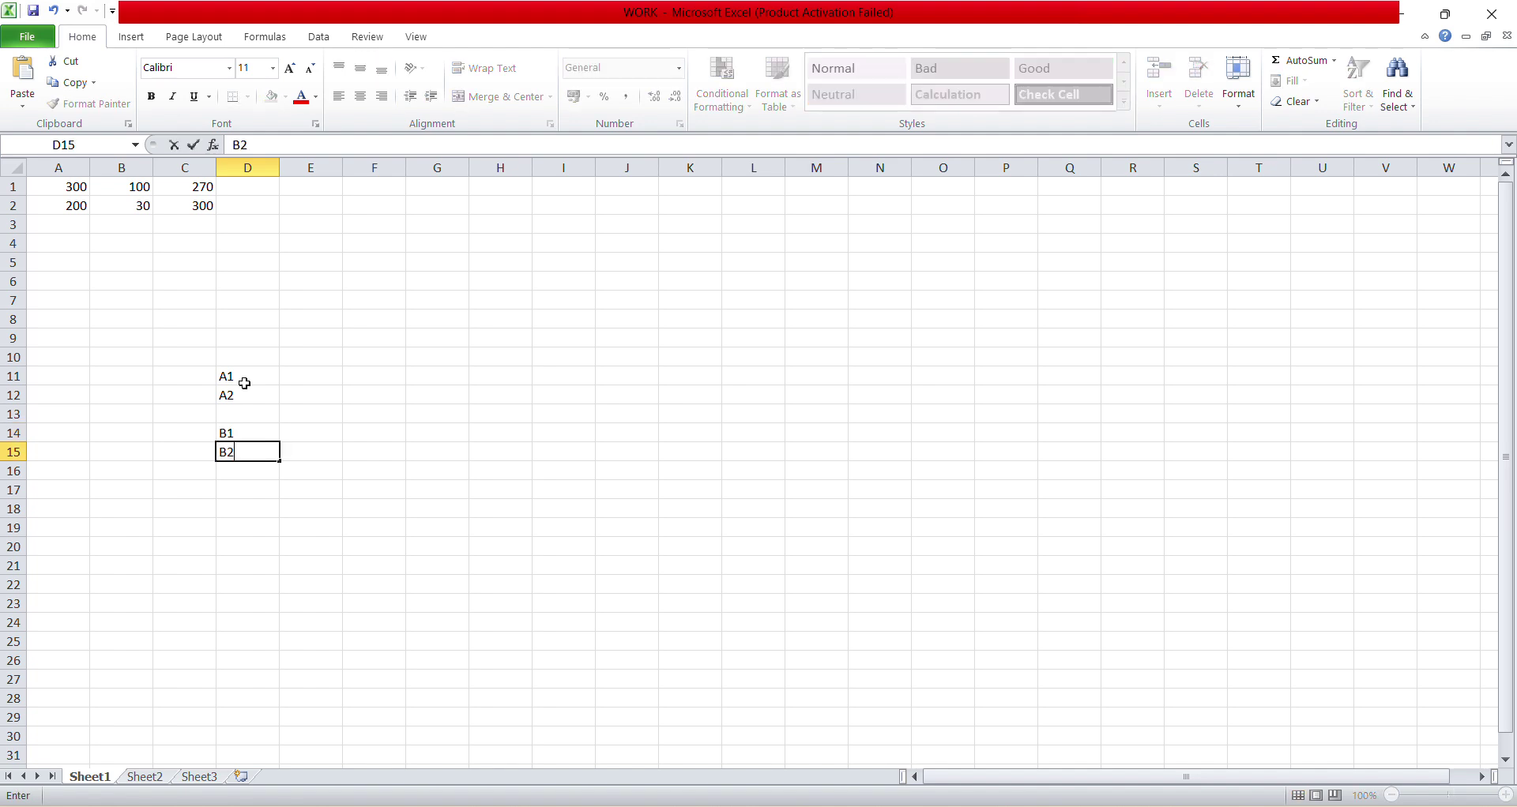
key("Up")
Step: Enter the values 100, 50, 200 and 100 beside the cell-name labels, in cells E11, E12, E14 and E15
left_click(245, 385)
key("Right")
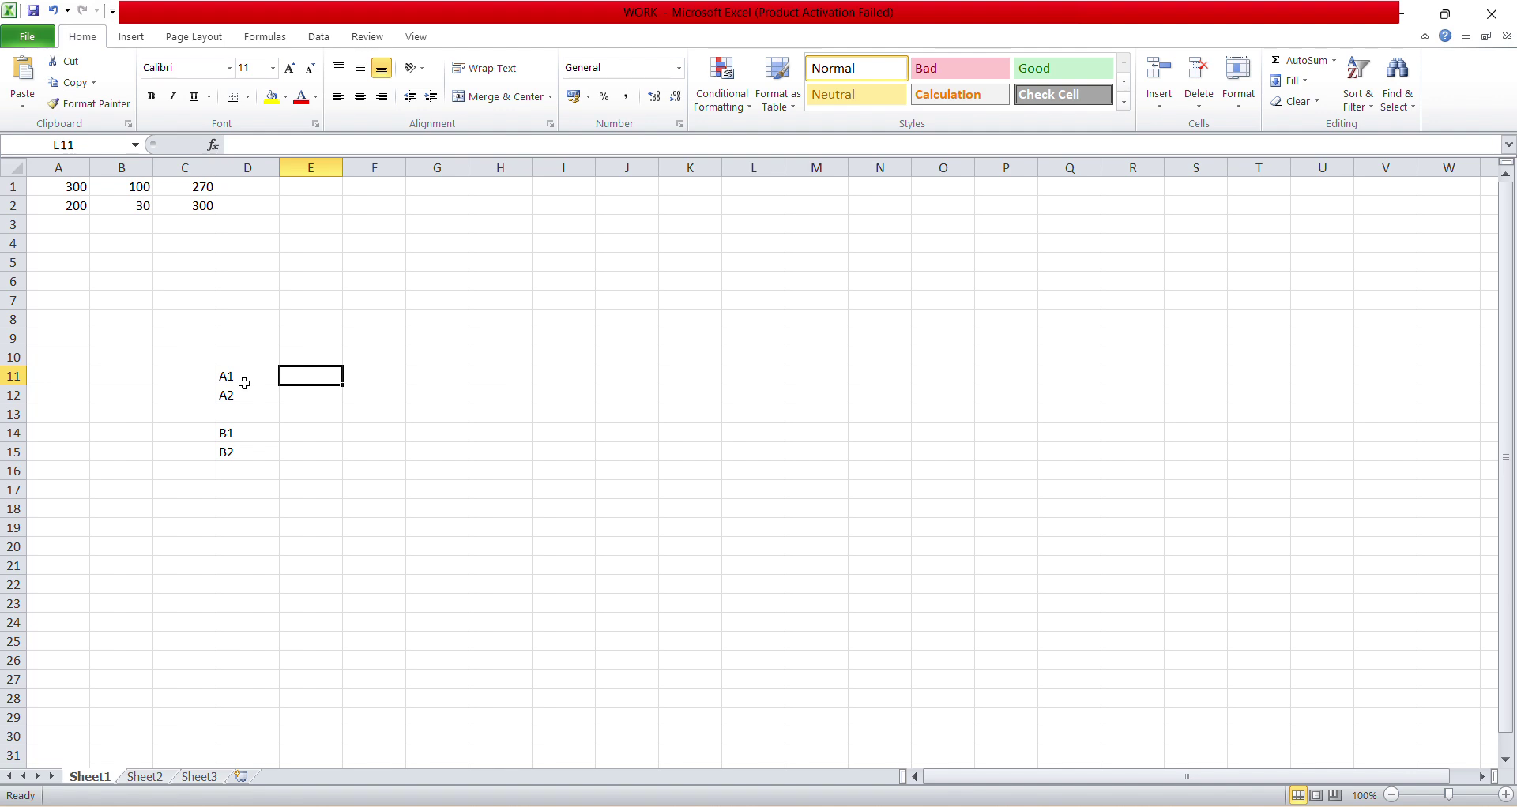
type("100")
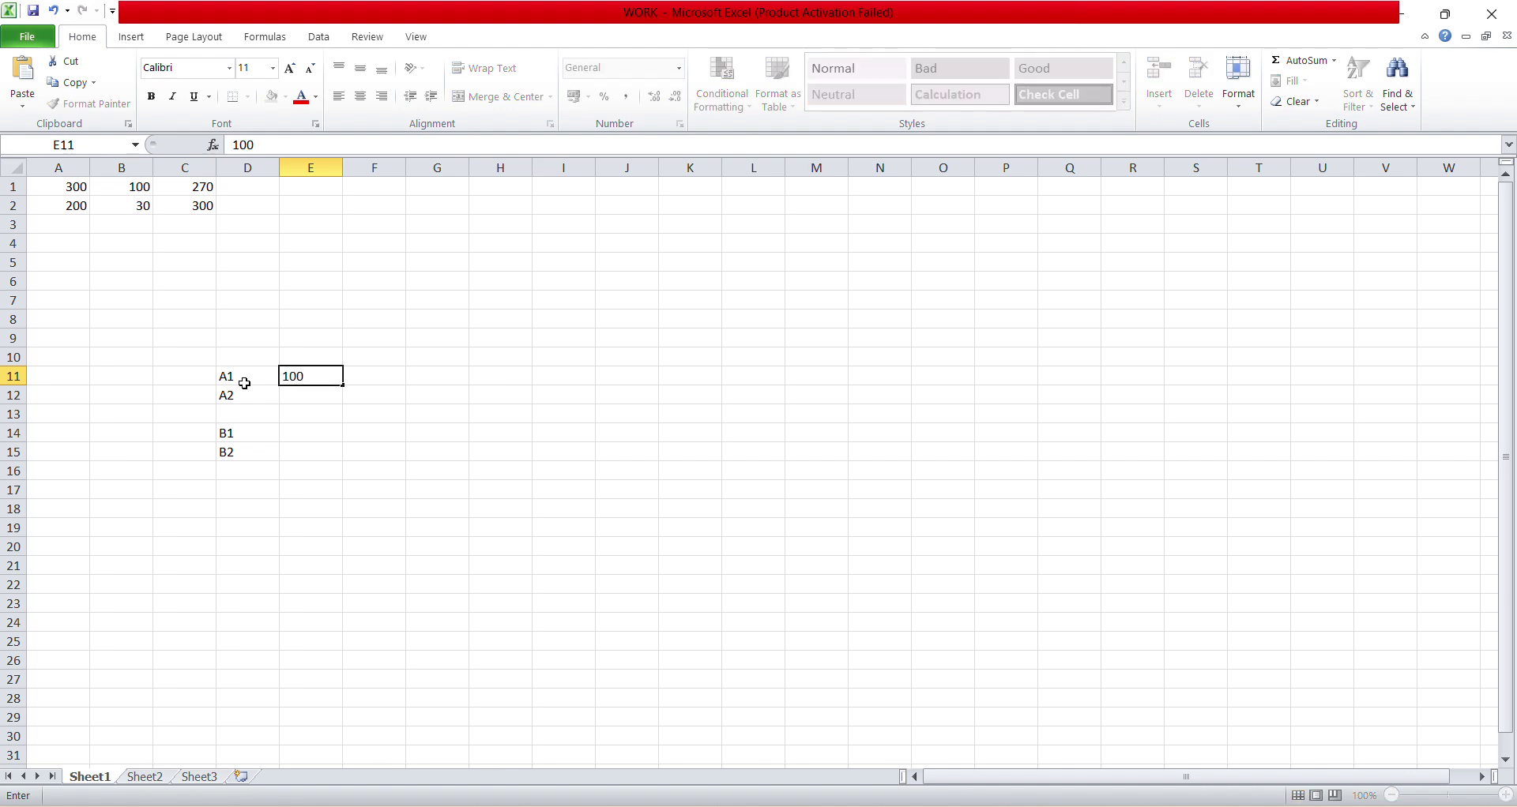
key("Return")
type("50")
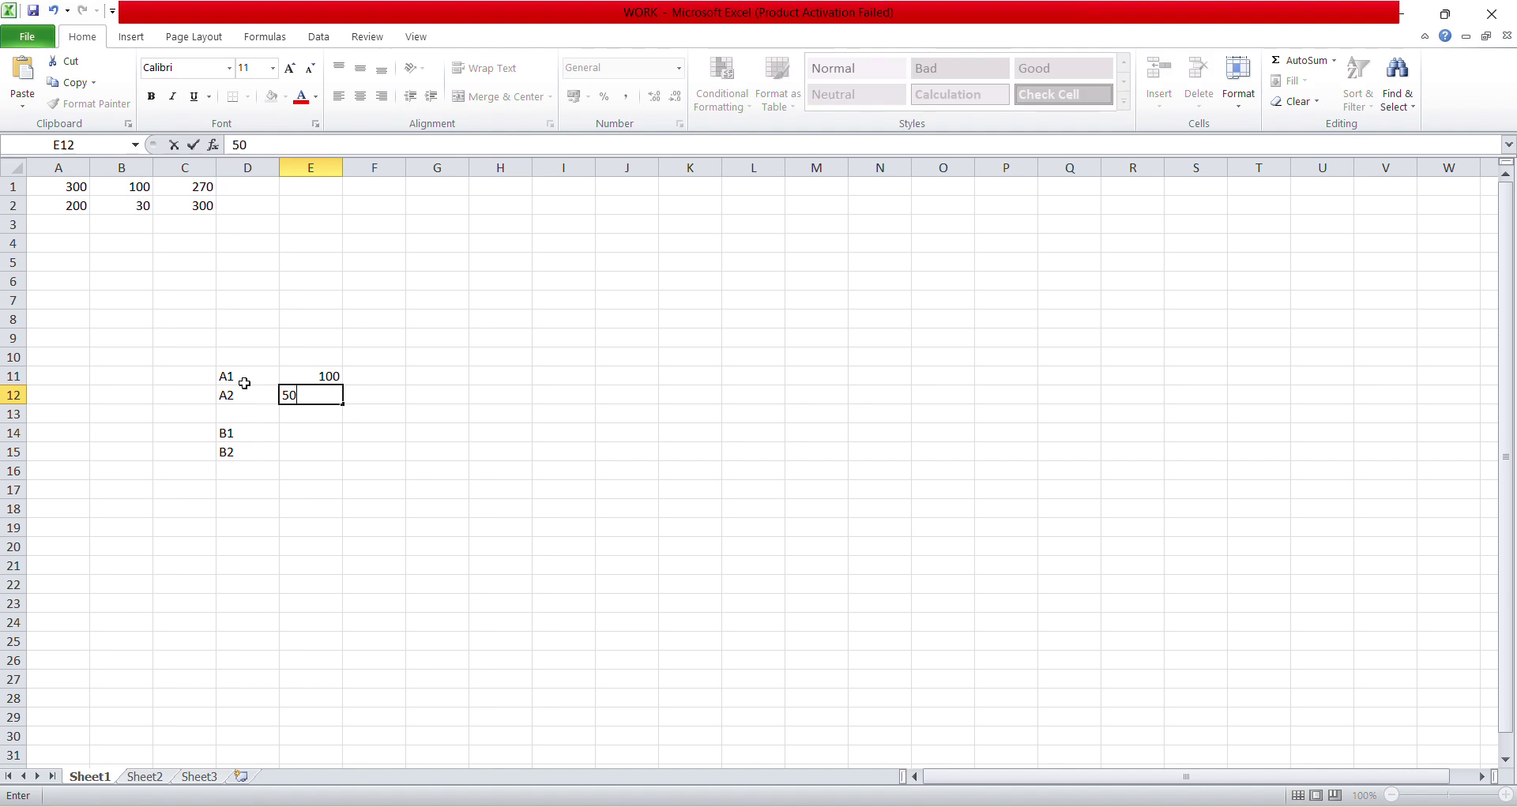
key("Return")
key("Return")
type("200")
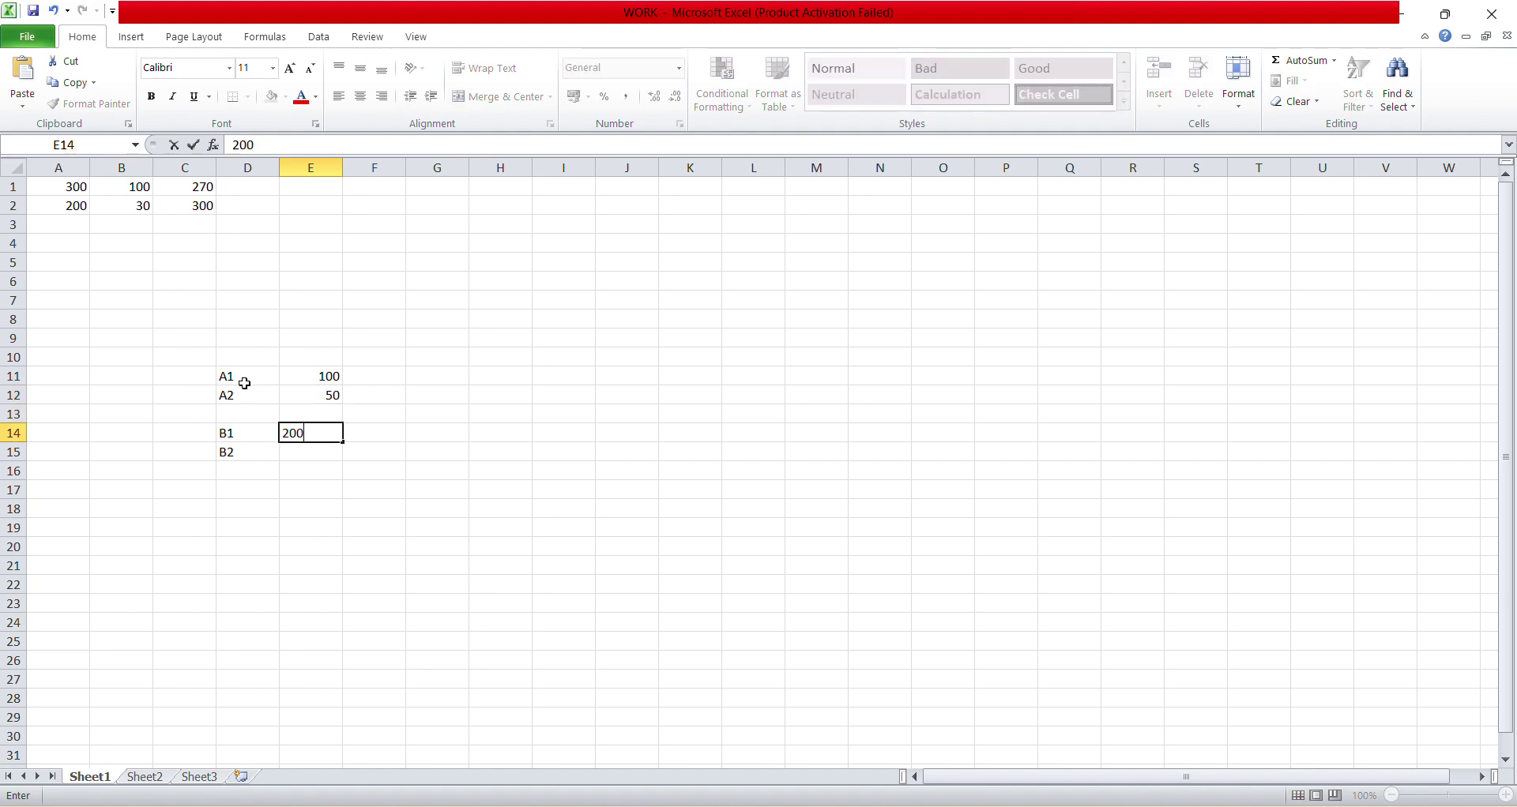
key("Return")
type("100")
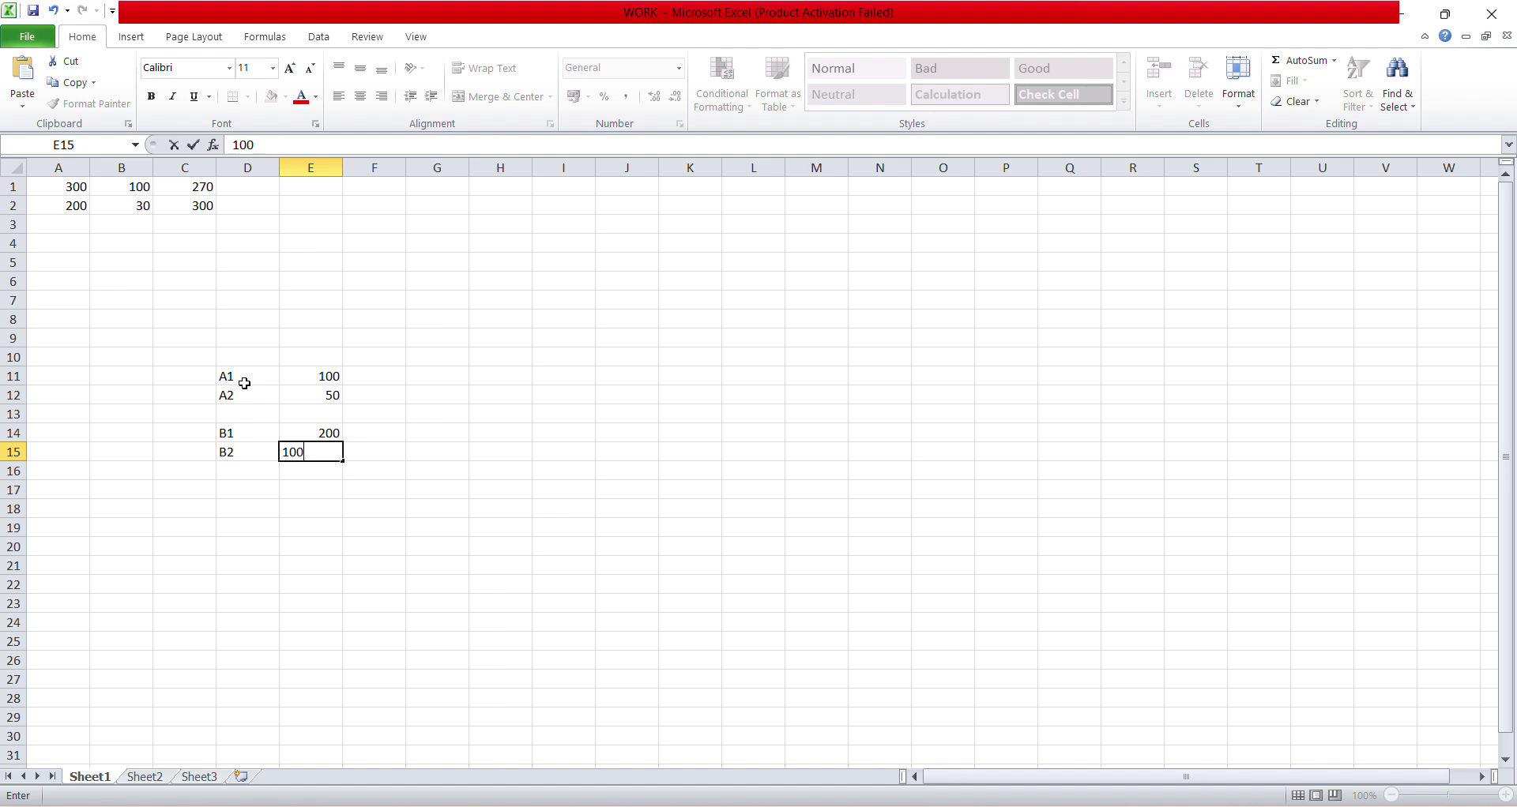
key("Up")
Step: Enter the addition expression A1+A2 as plain text in cell H11
key("Right")
key("Right")
key("Right")
key("Up")
key("Up")
key("Up")
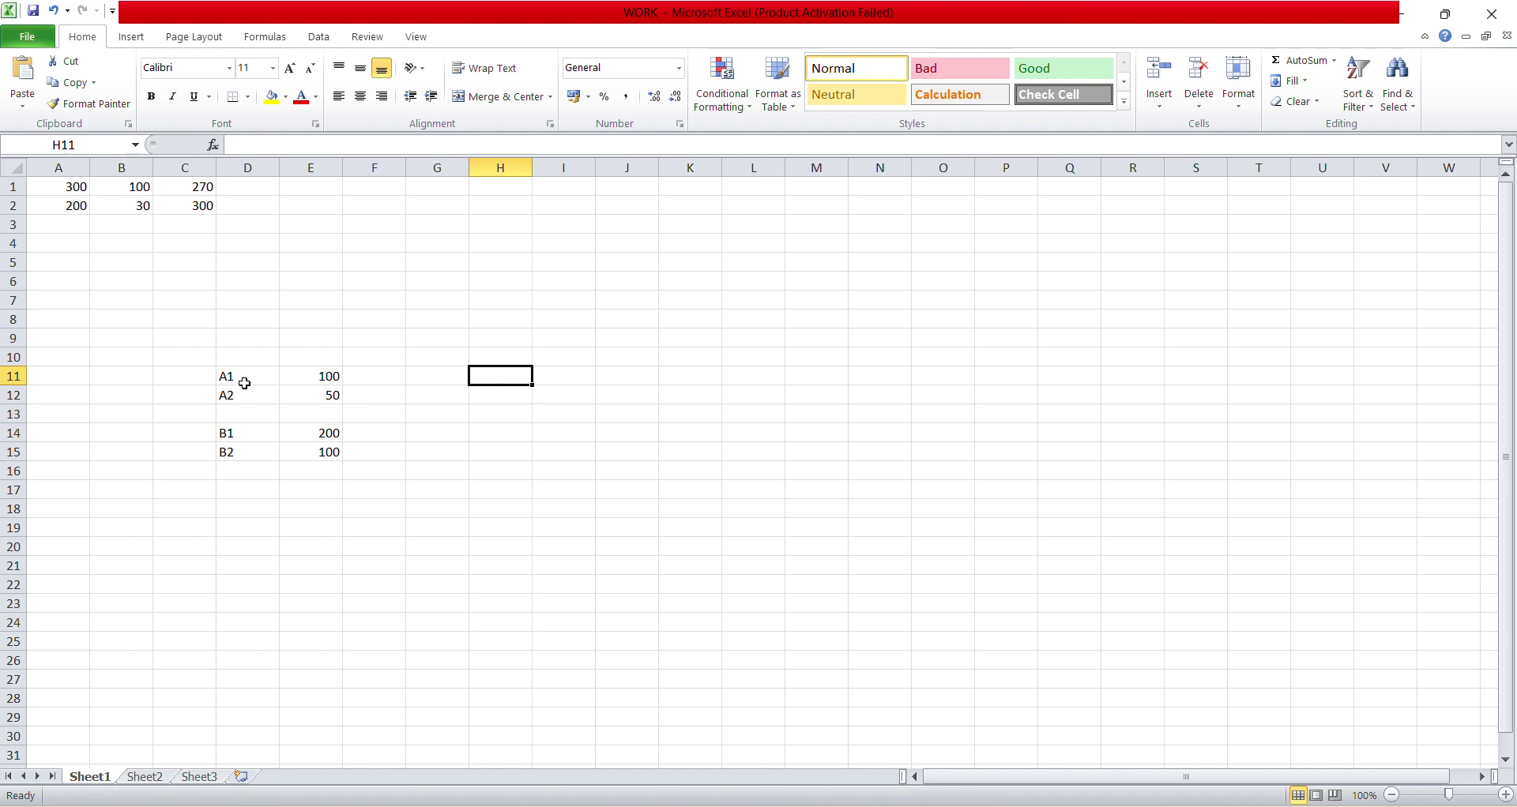
type("A1")
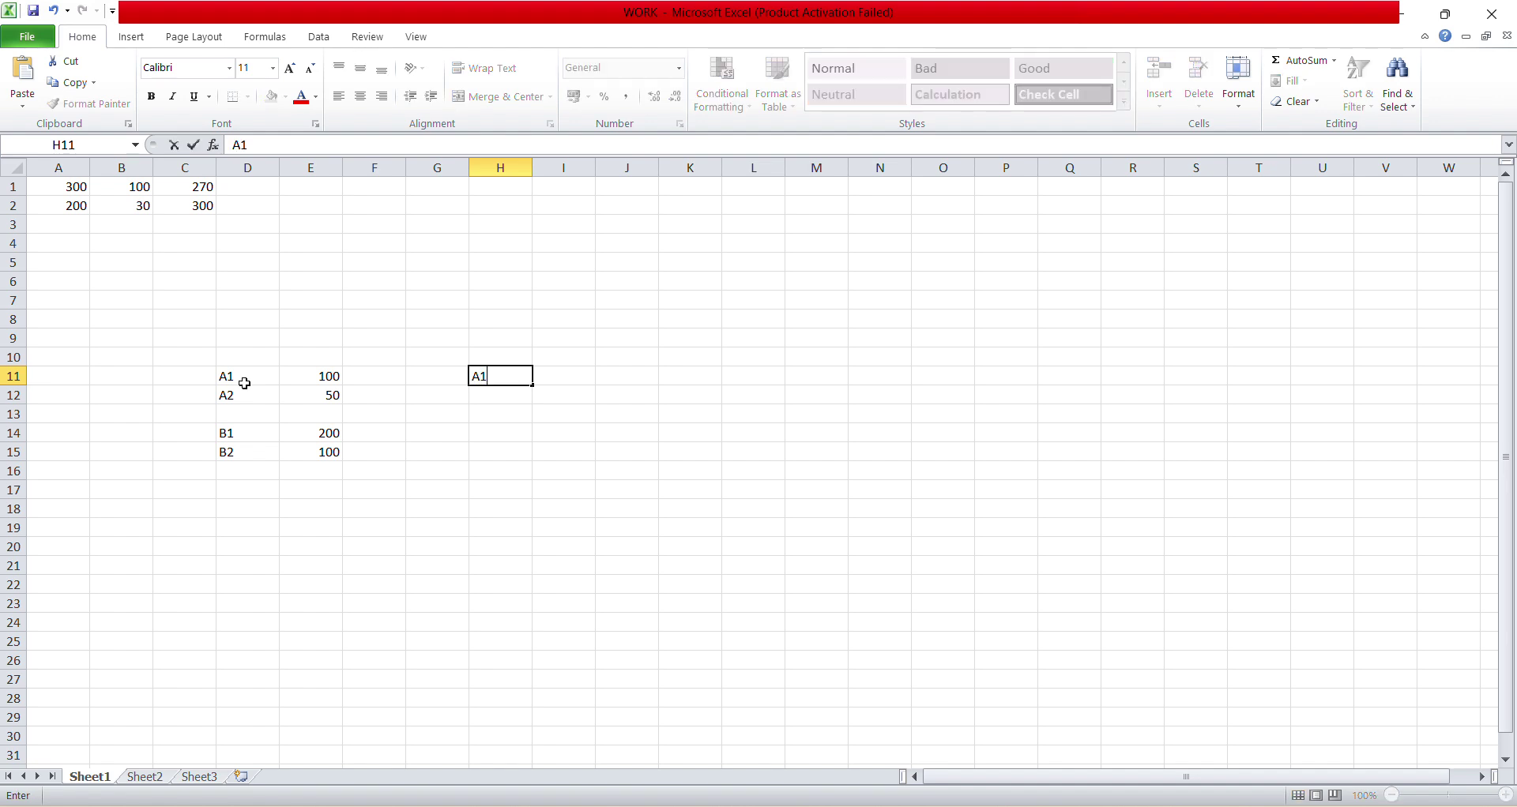
type("=A")
type("2")
key("BackSpace")
key("BackSpace")
type("+A2")
key("Return")
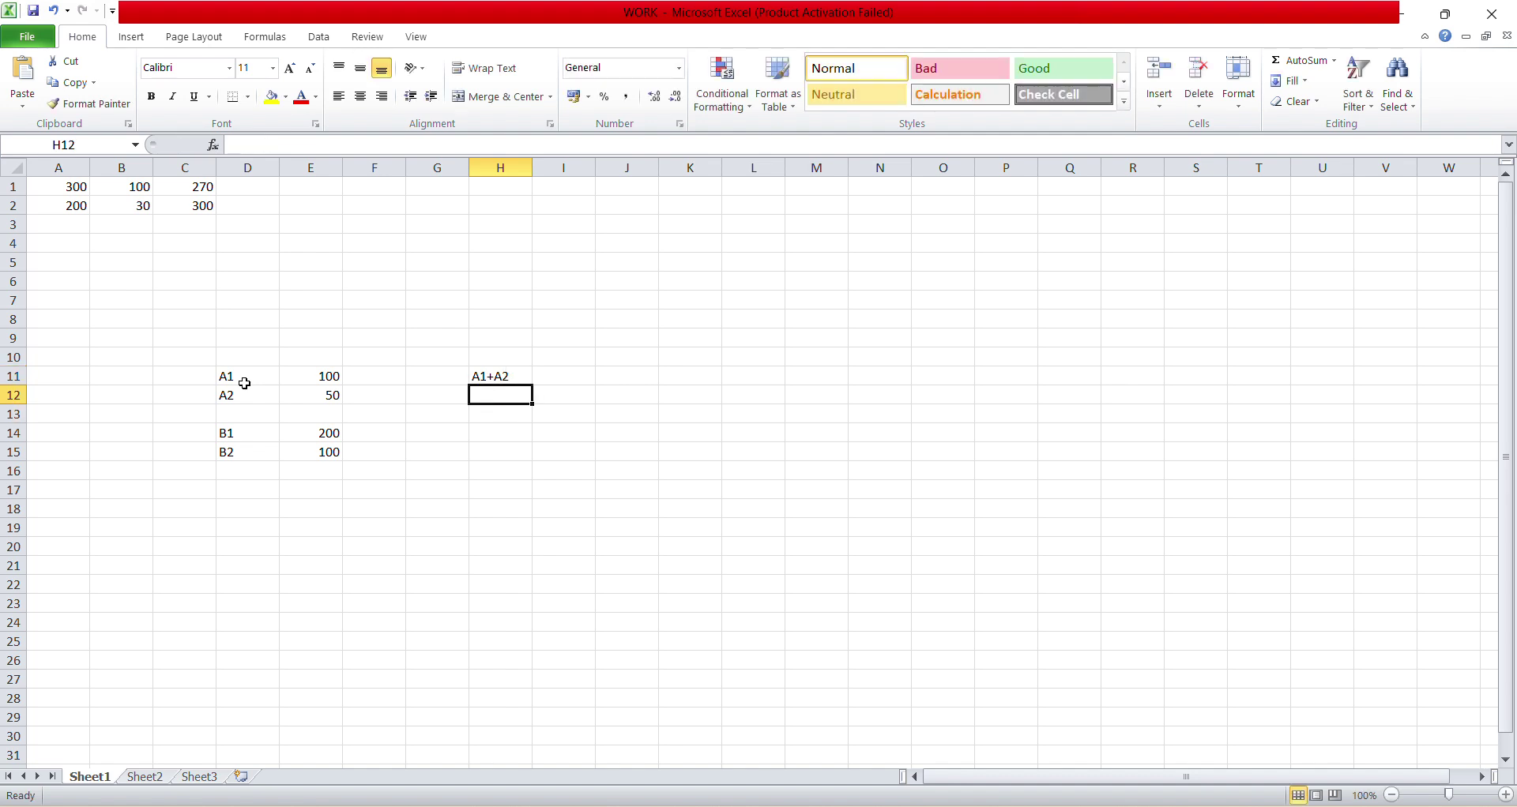
Step: Enter the subtraction expression a2-a1 as plain text in cell H12
type("a2")
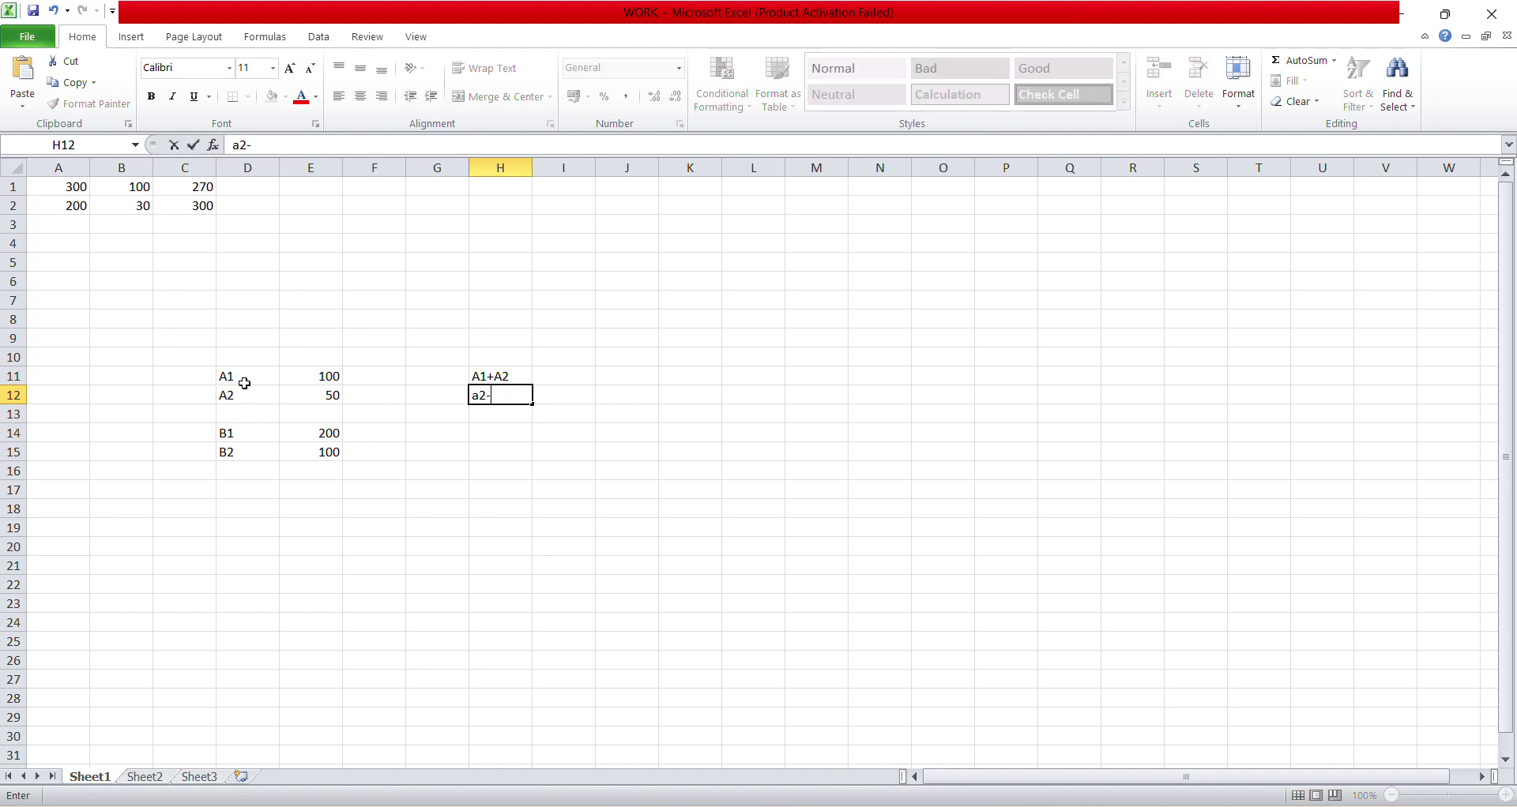
type("-a1")
key("Return")
key("Return")
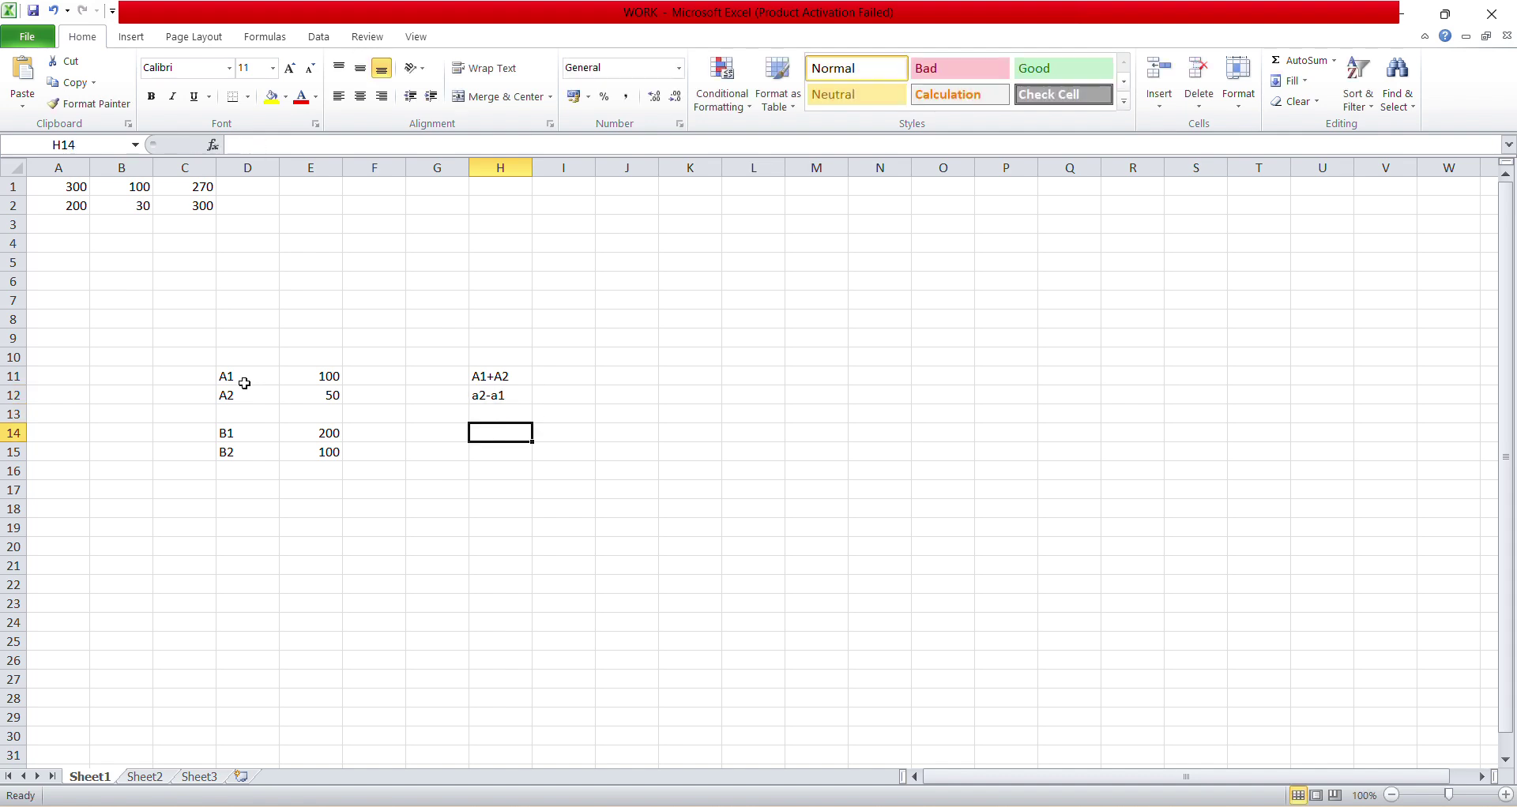
Step: Enter the subtraction expressions a1-b2 in cell H14 and b2-b1 in cell H15 as plain text
type("a")
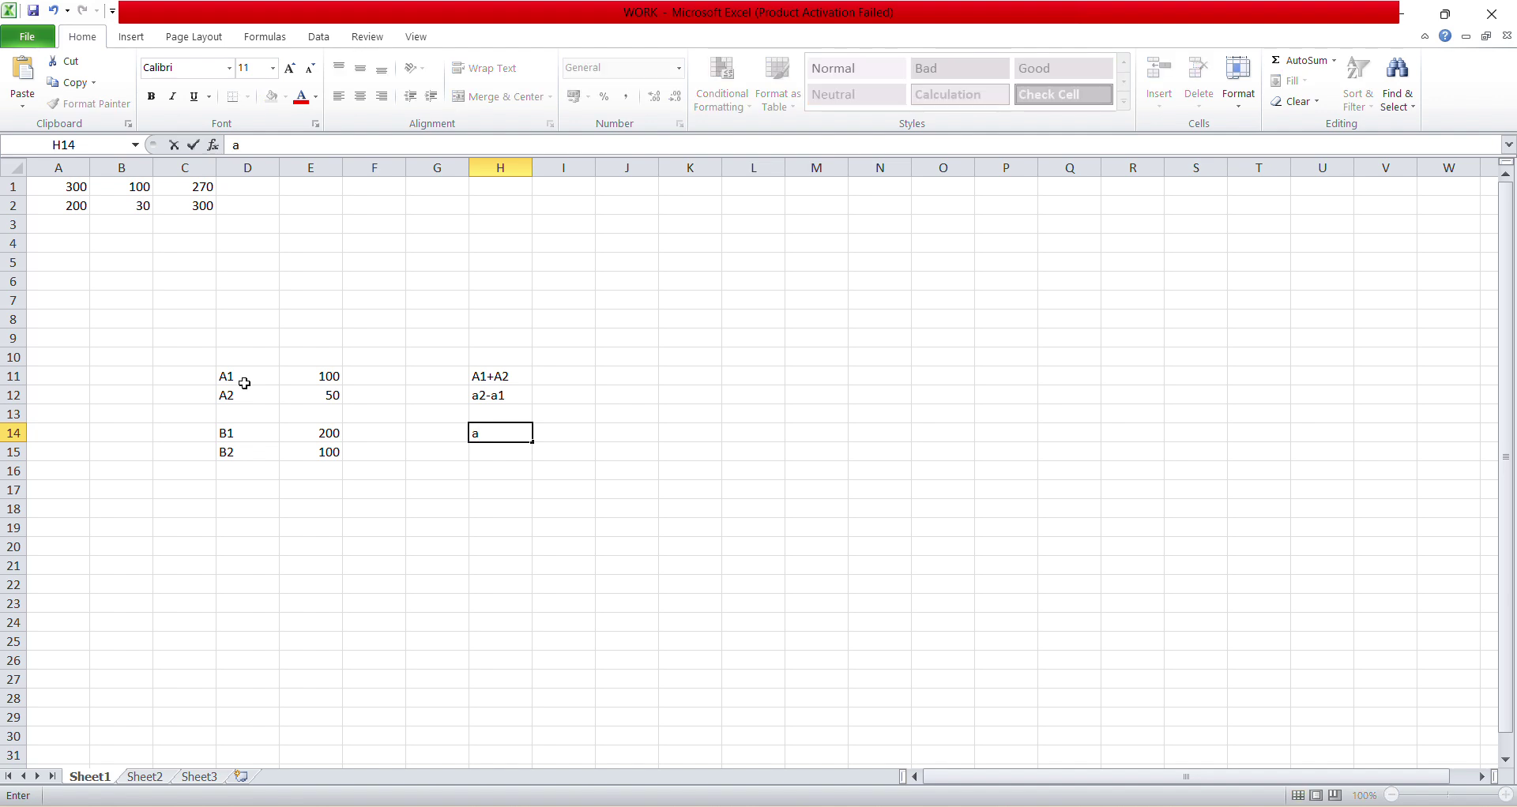
type("1-b2")
key("Return")
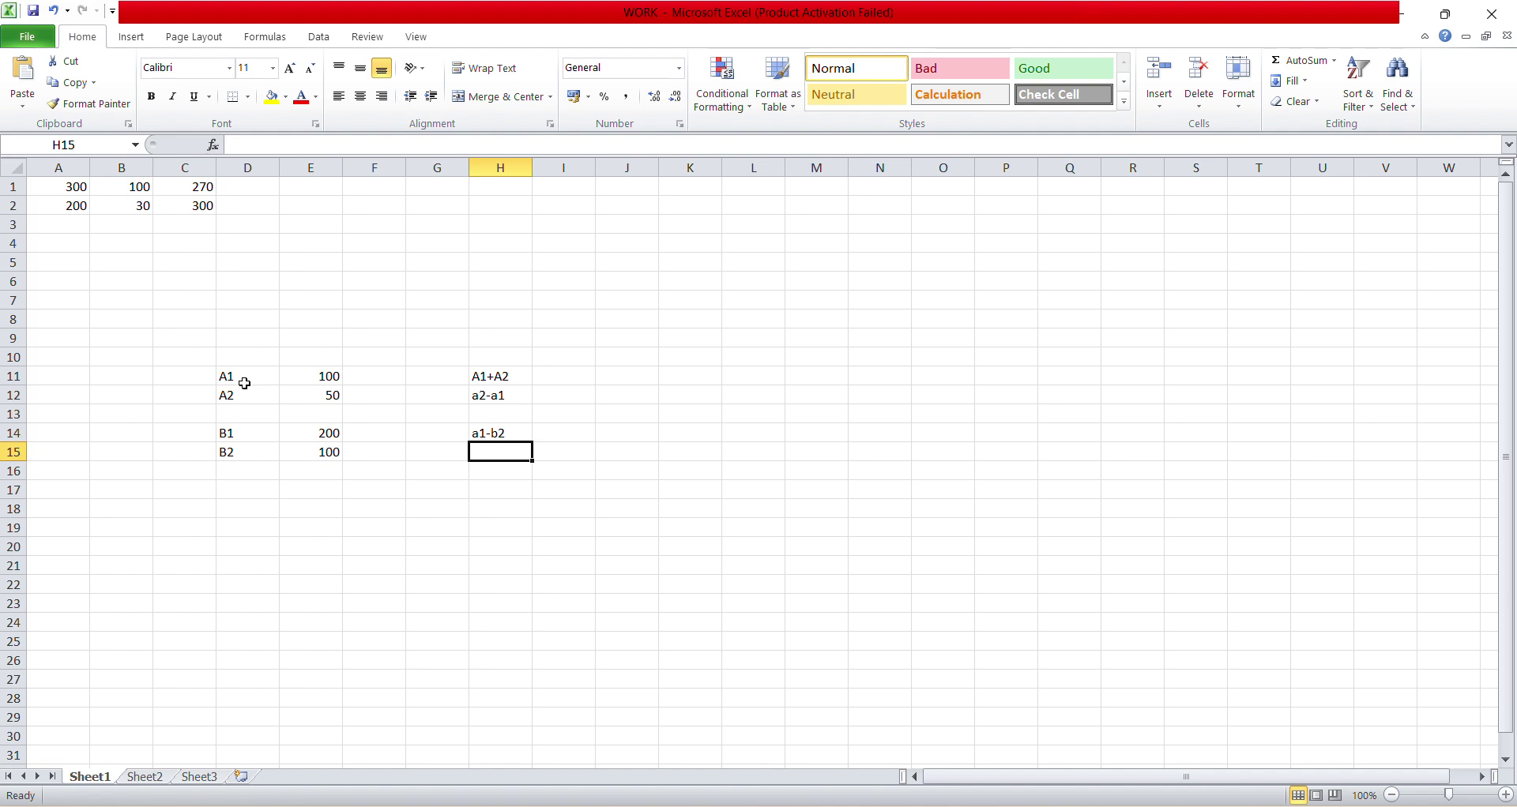
type("b2")
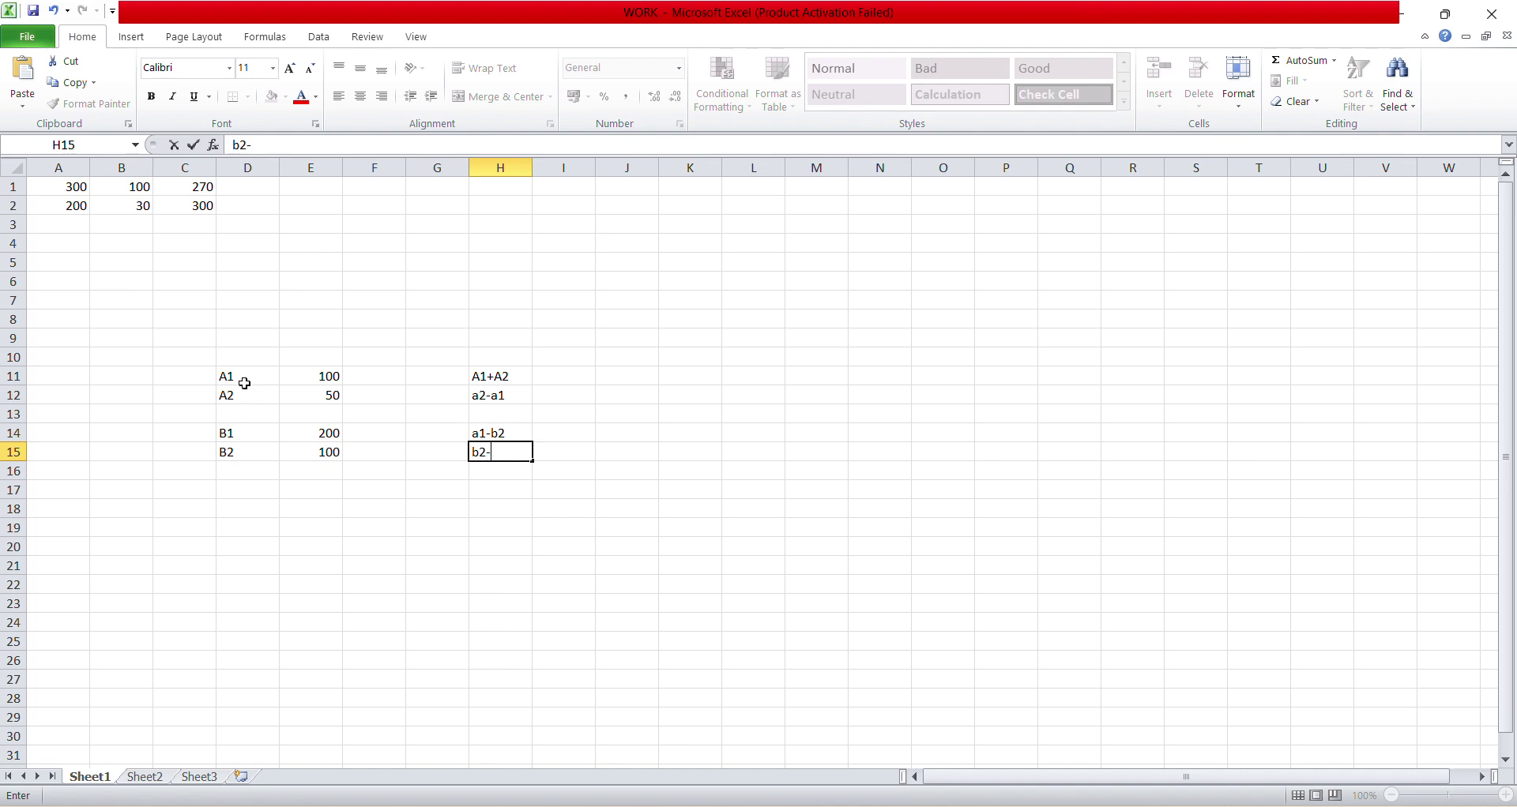
type("-b1")
key("Tab")
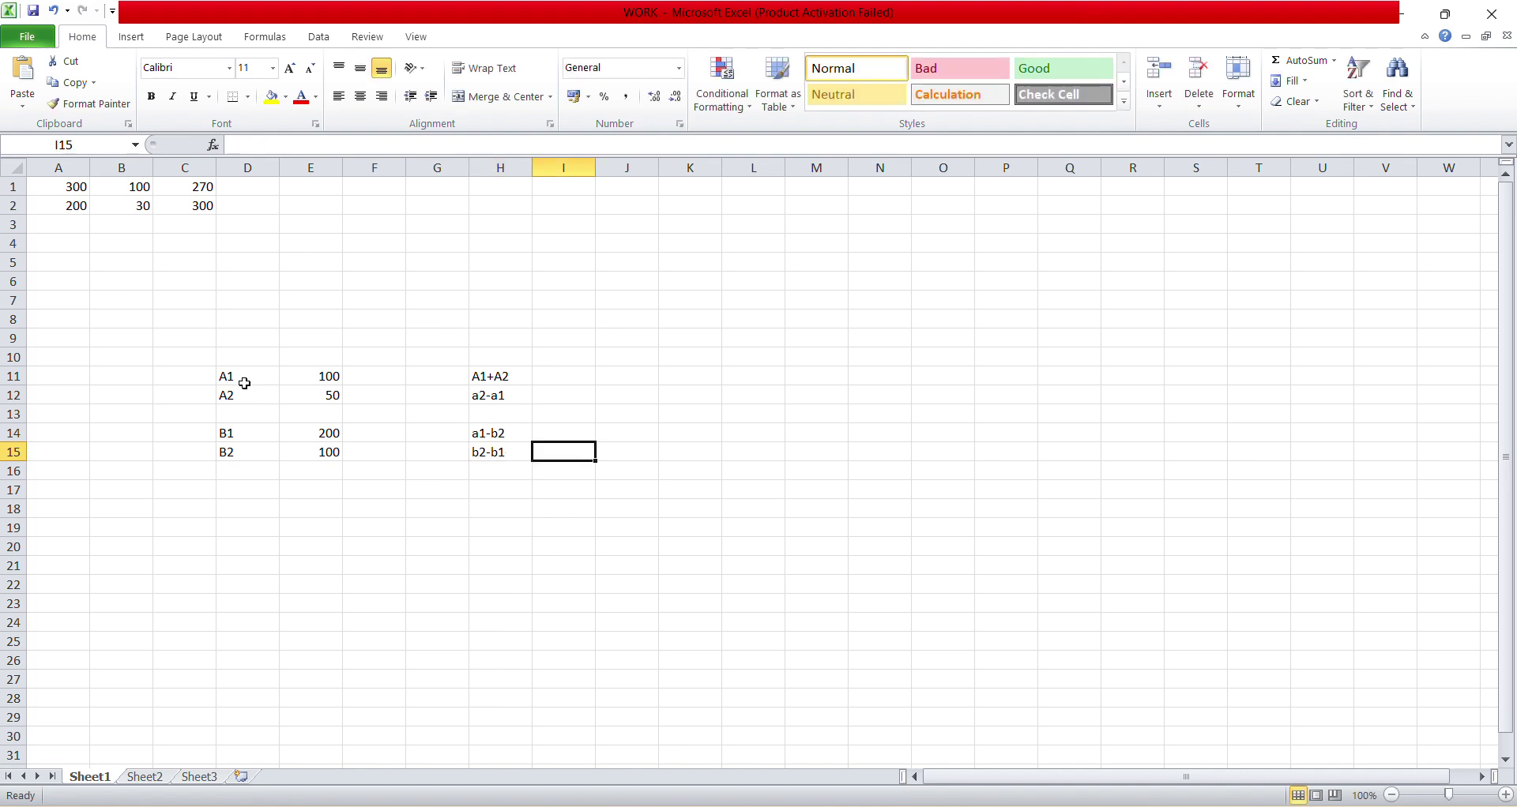
Step: Select the practice block D11:H15, followed by the worked example range A1:C2, to review both
left_click_drag(244, 383, 522, 453)
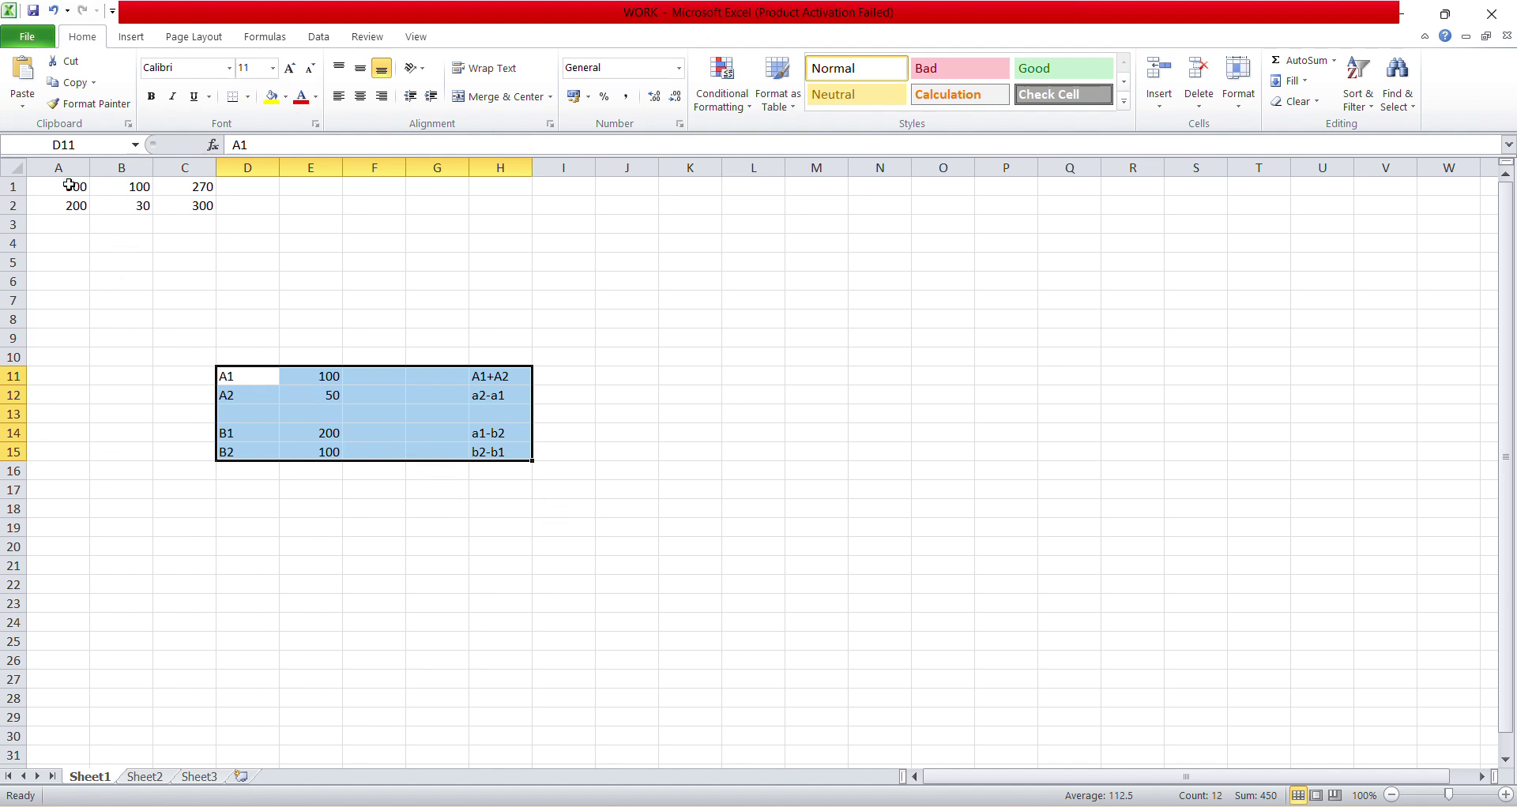
left_click_drag(69, 185, 212, 205)
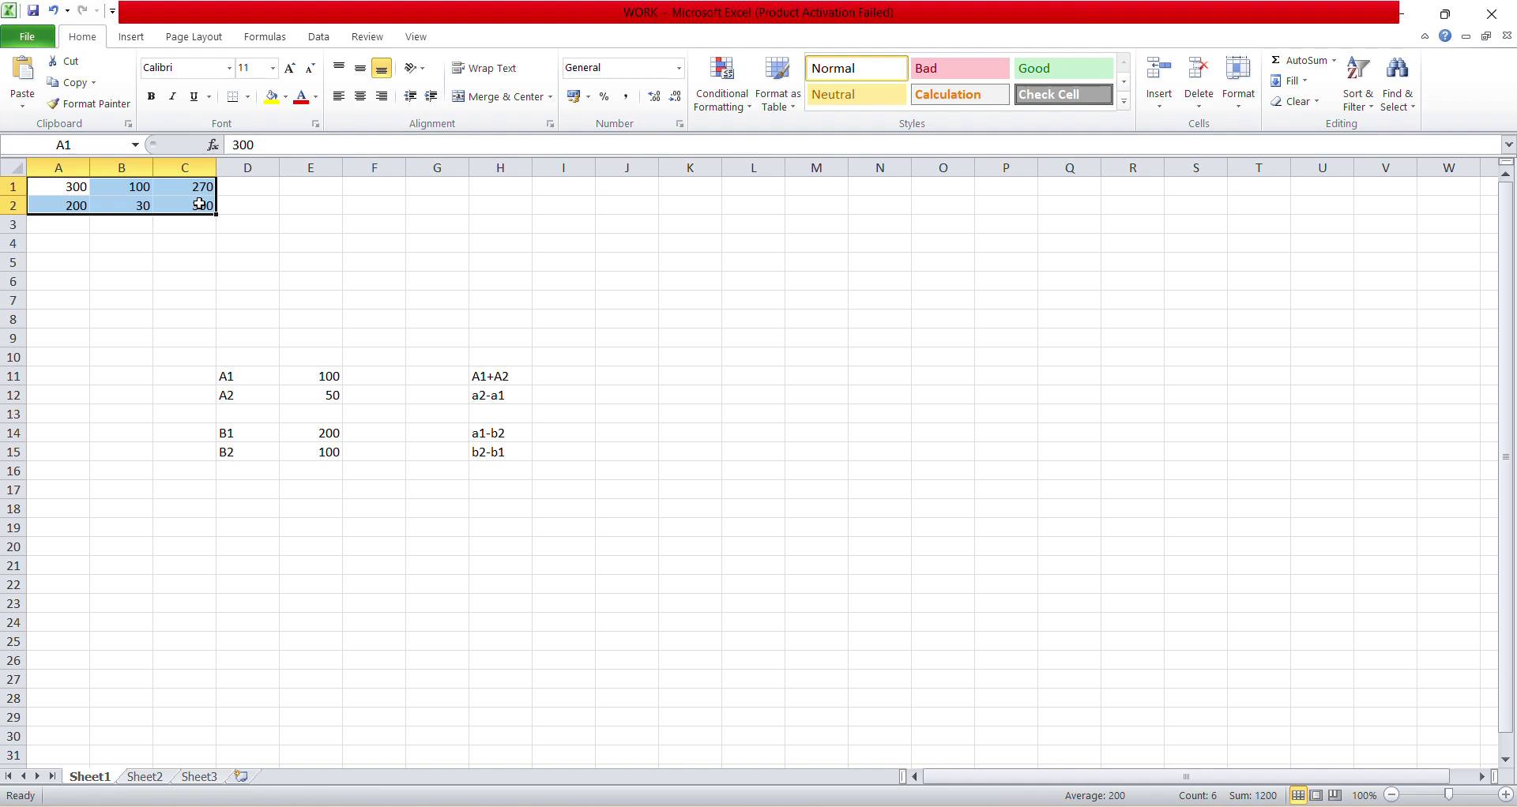
left_click(70, 203)
left_click_drag(67, 190, 205, 204)
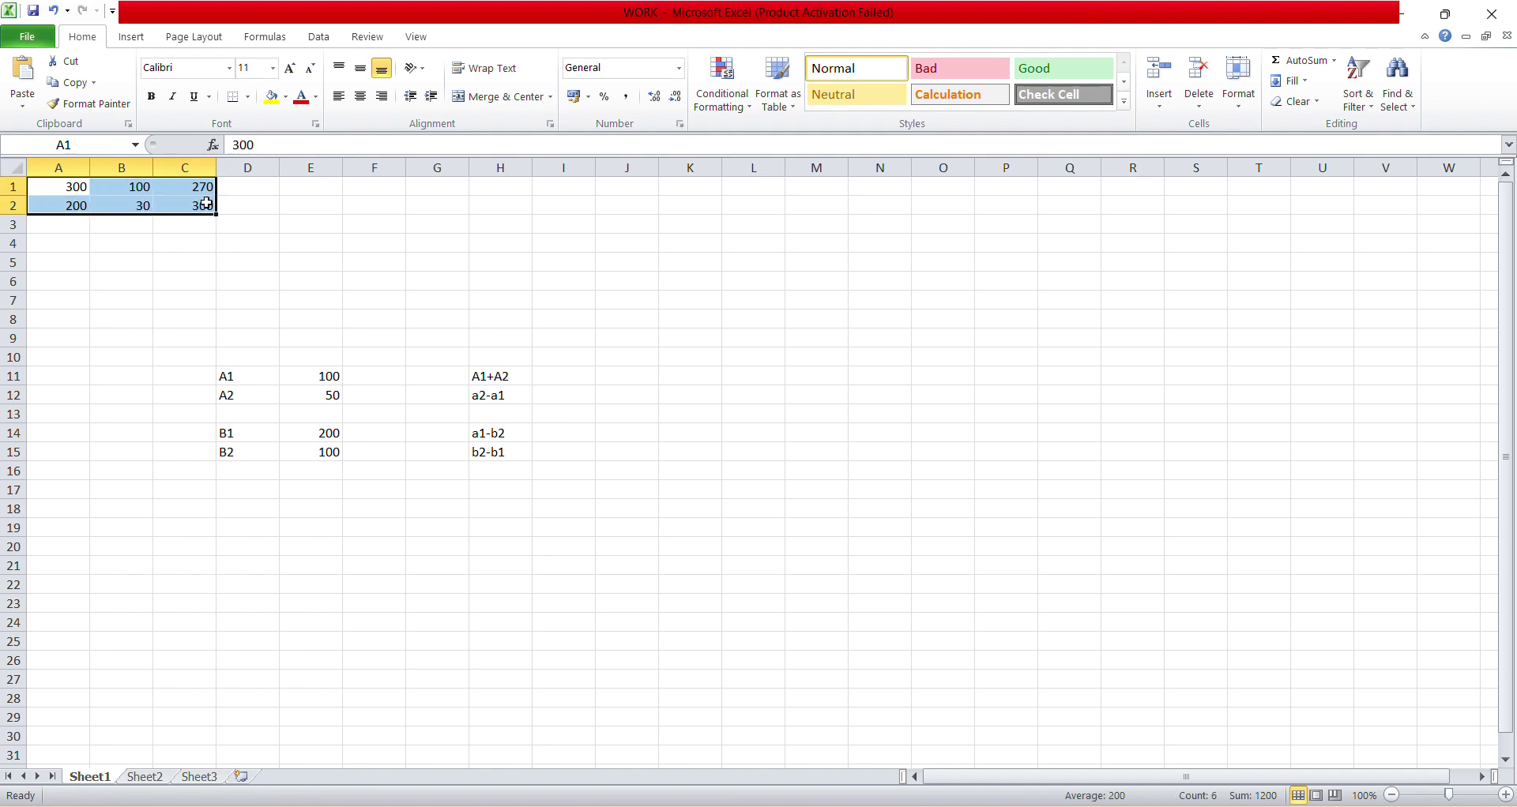